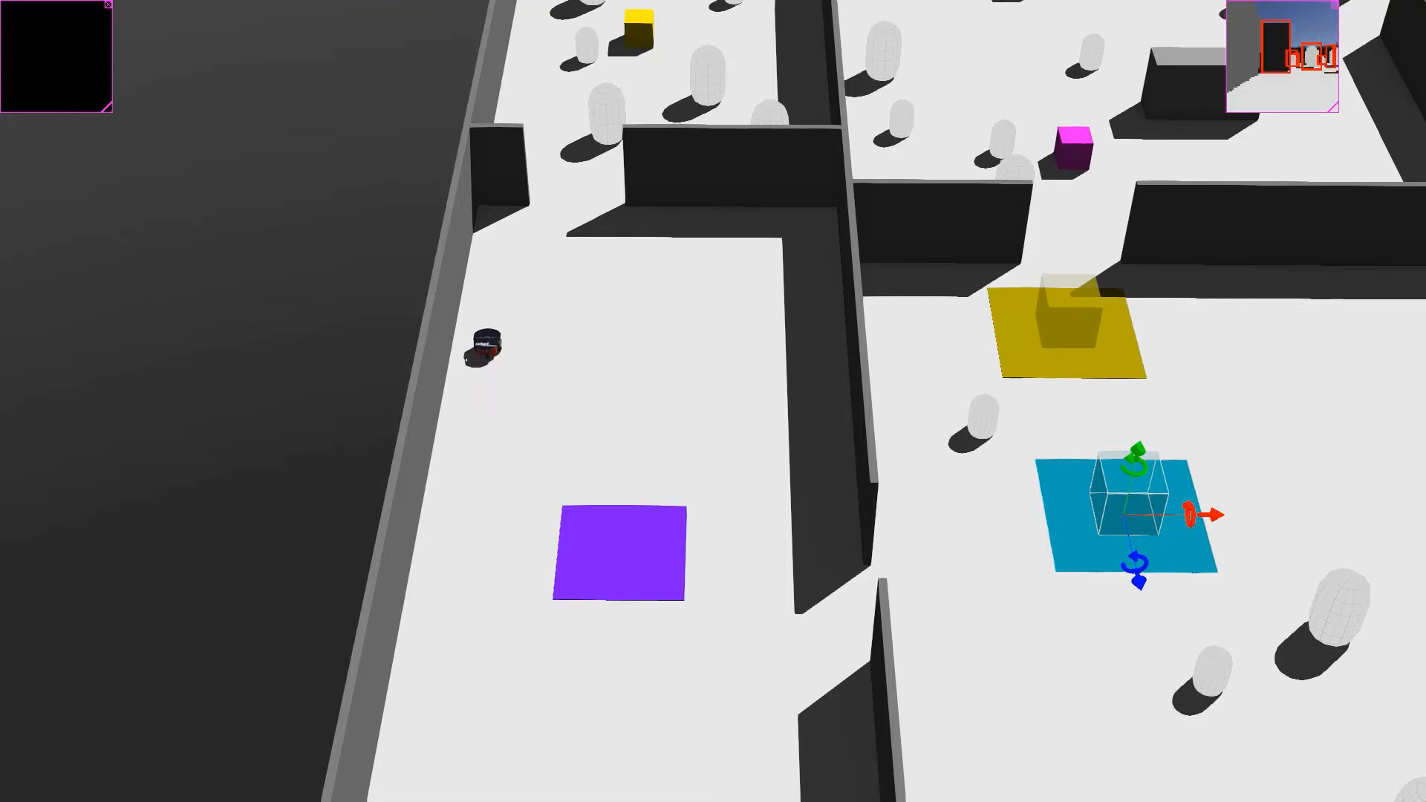
right_click_drag(713, 400, 765, 417)
scroll(713, 401, "down", 7)
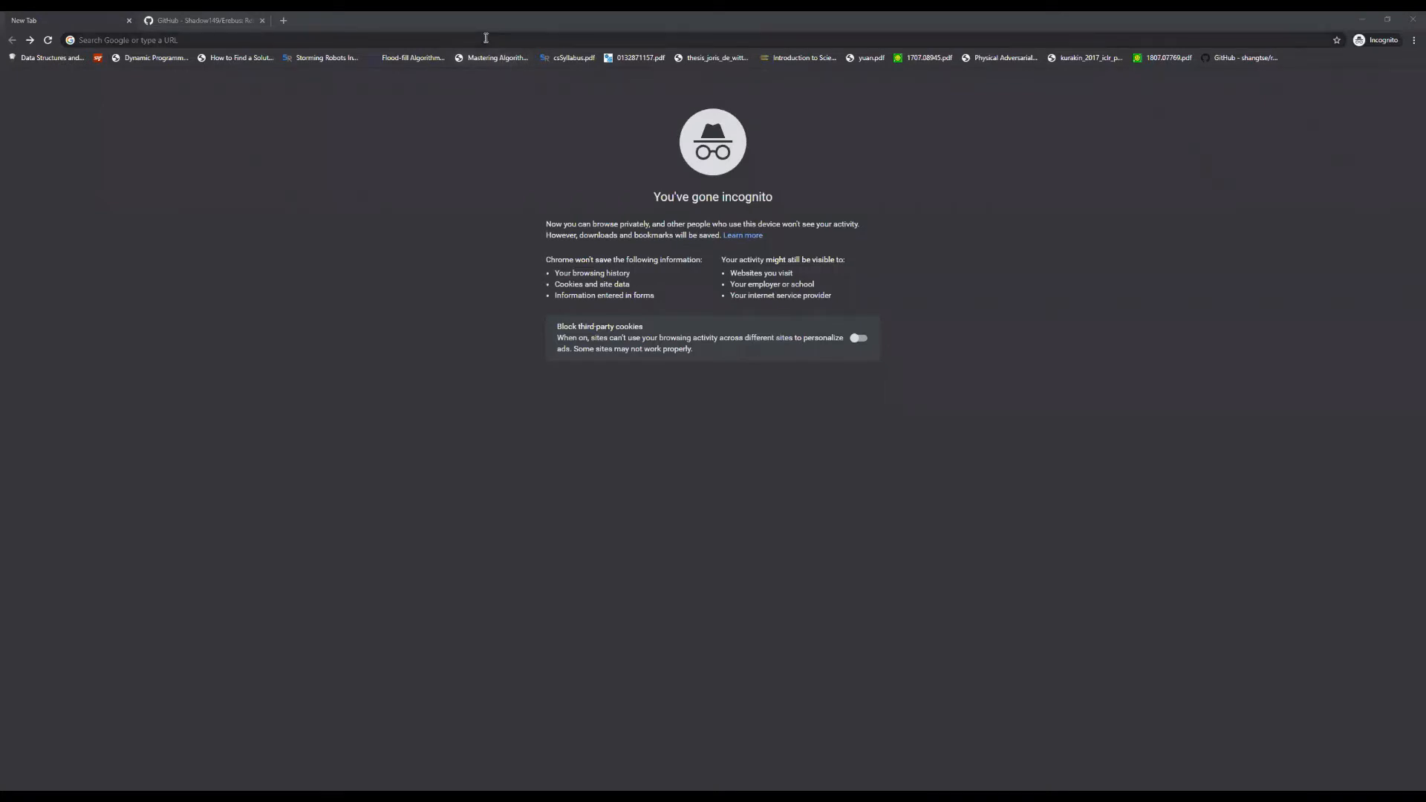
Step: Open the cyberbotics.com website
type("cyberbotics.com")
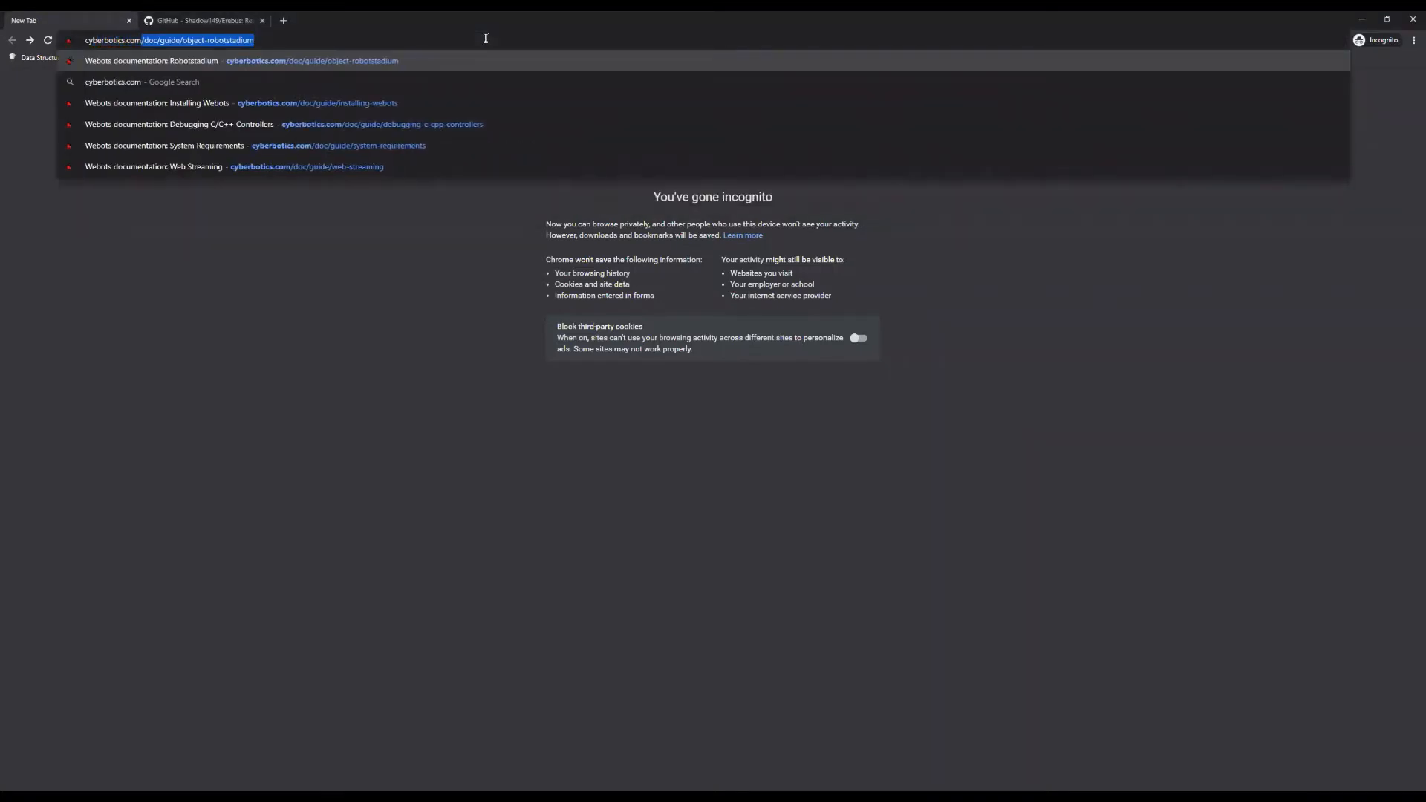
key("Delete")
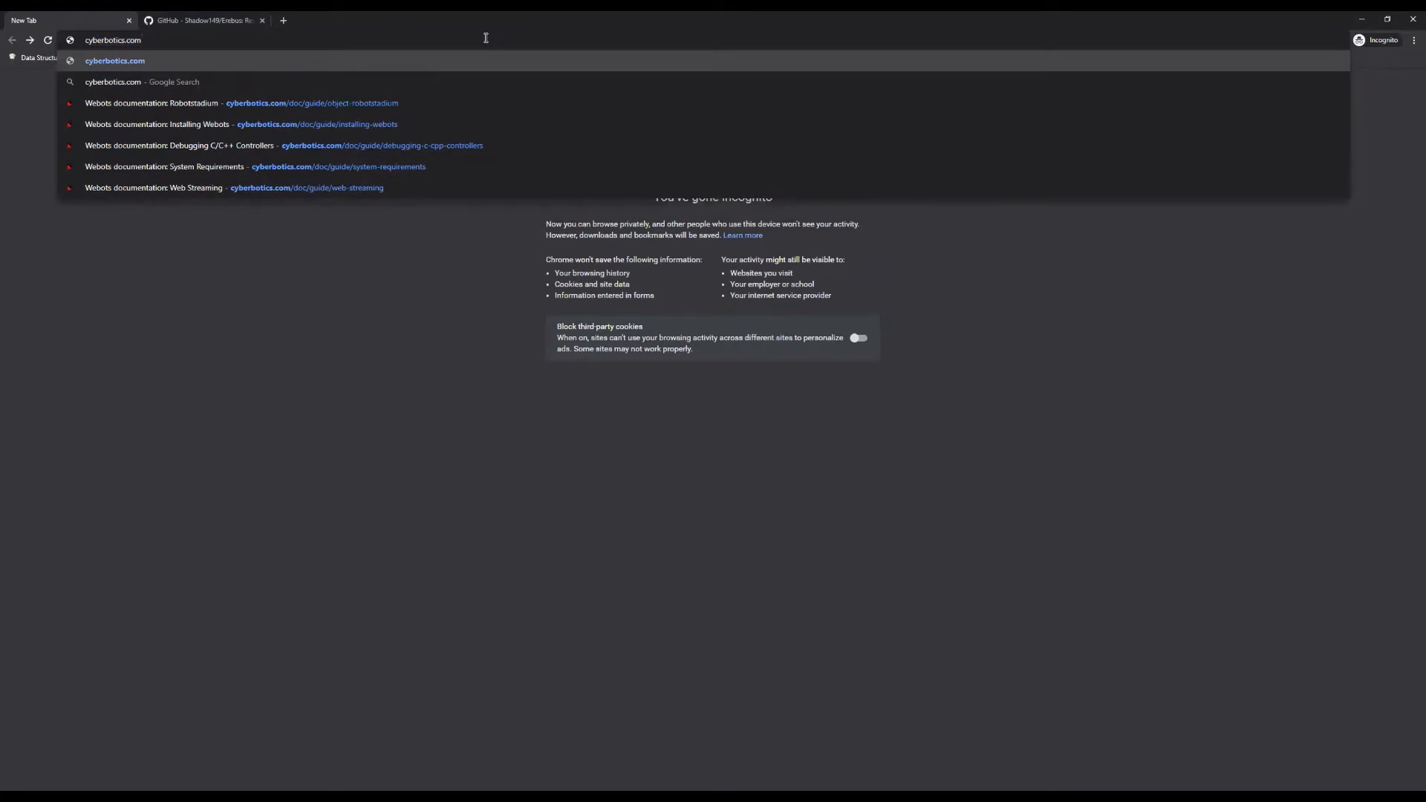
key("Return")
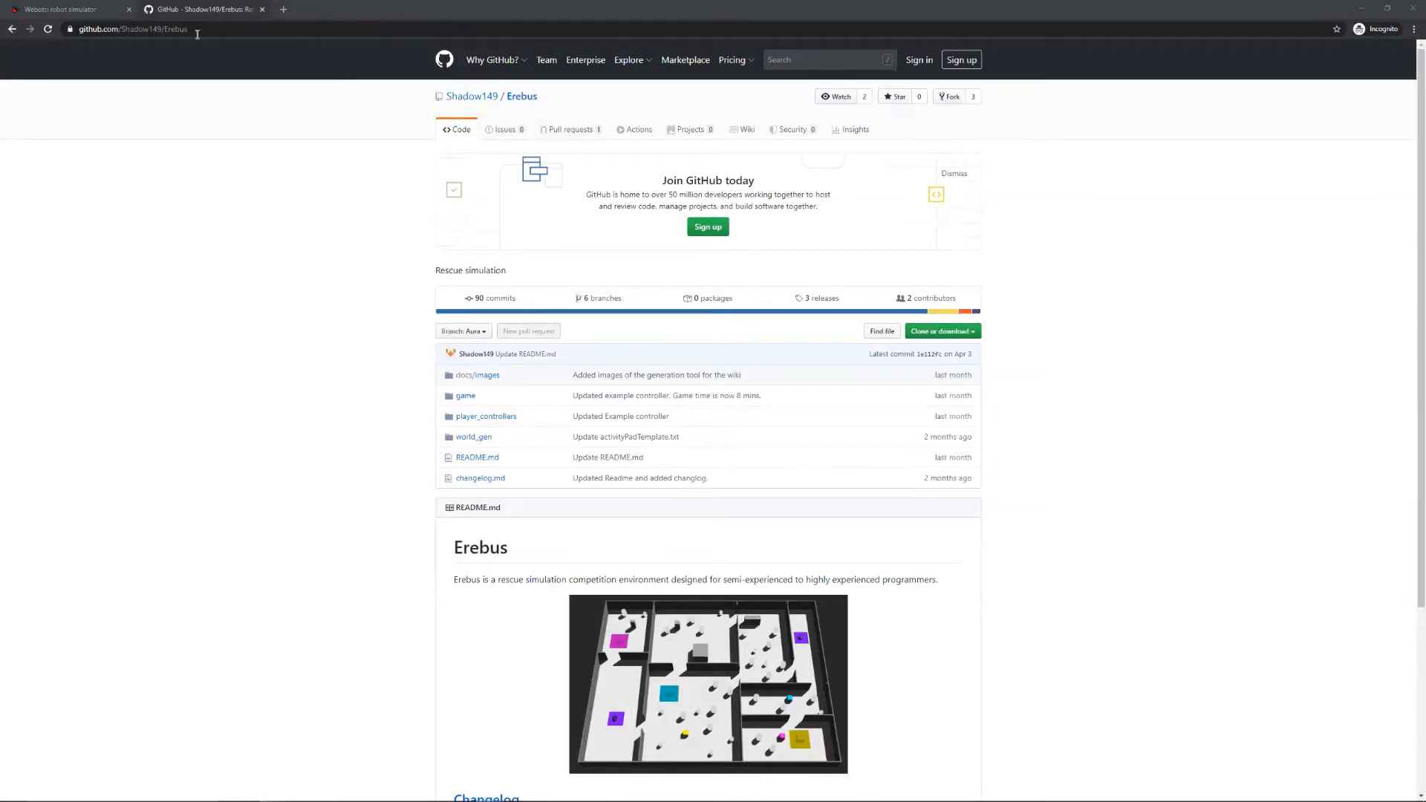
Step: Download the Erebus repository from its GitHub page as a ZIP archive
left_click(154, 29)
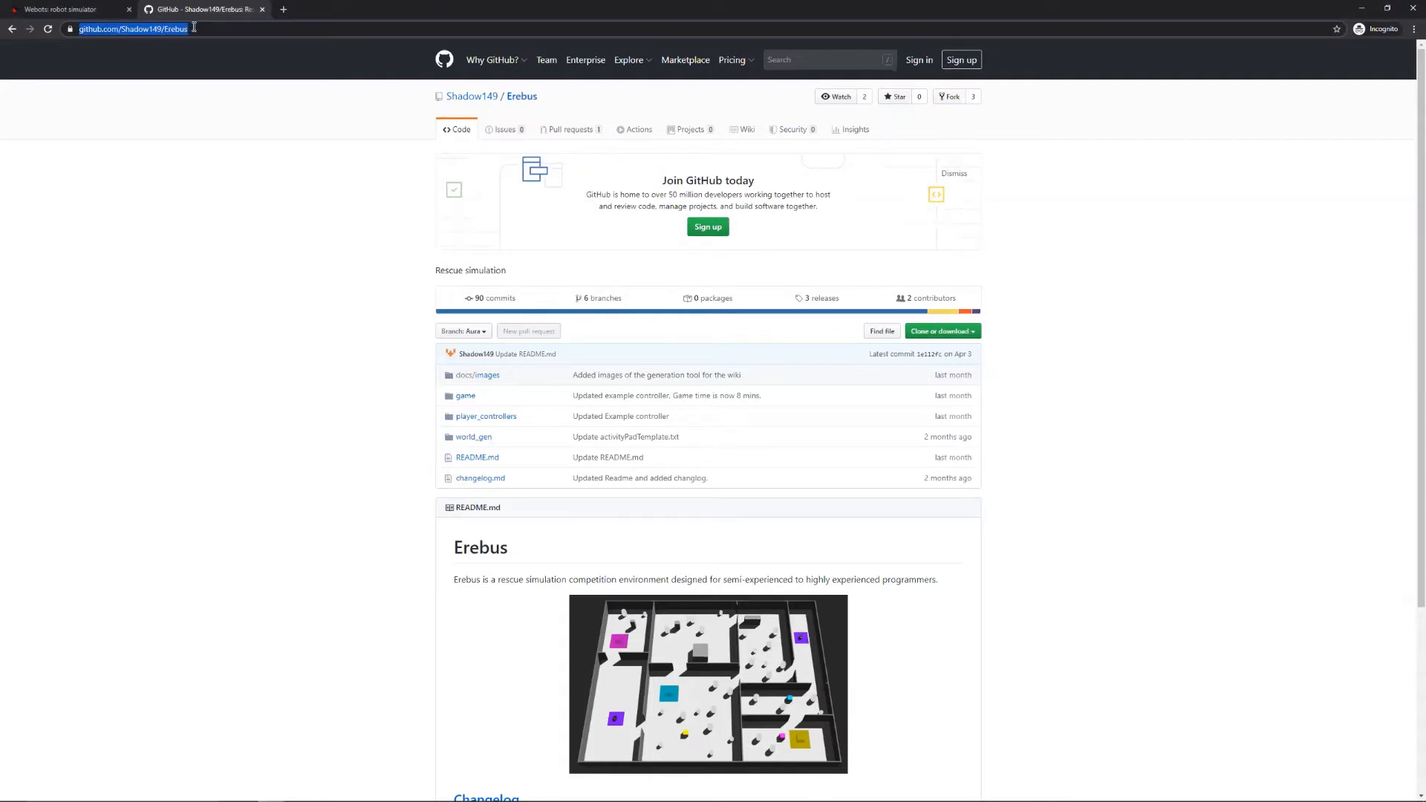
left_click(944, 332)
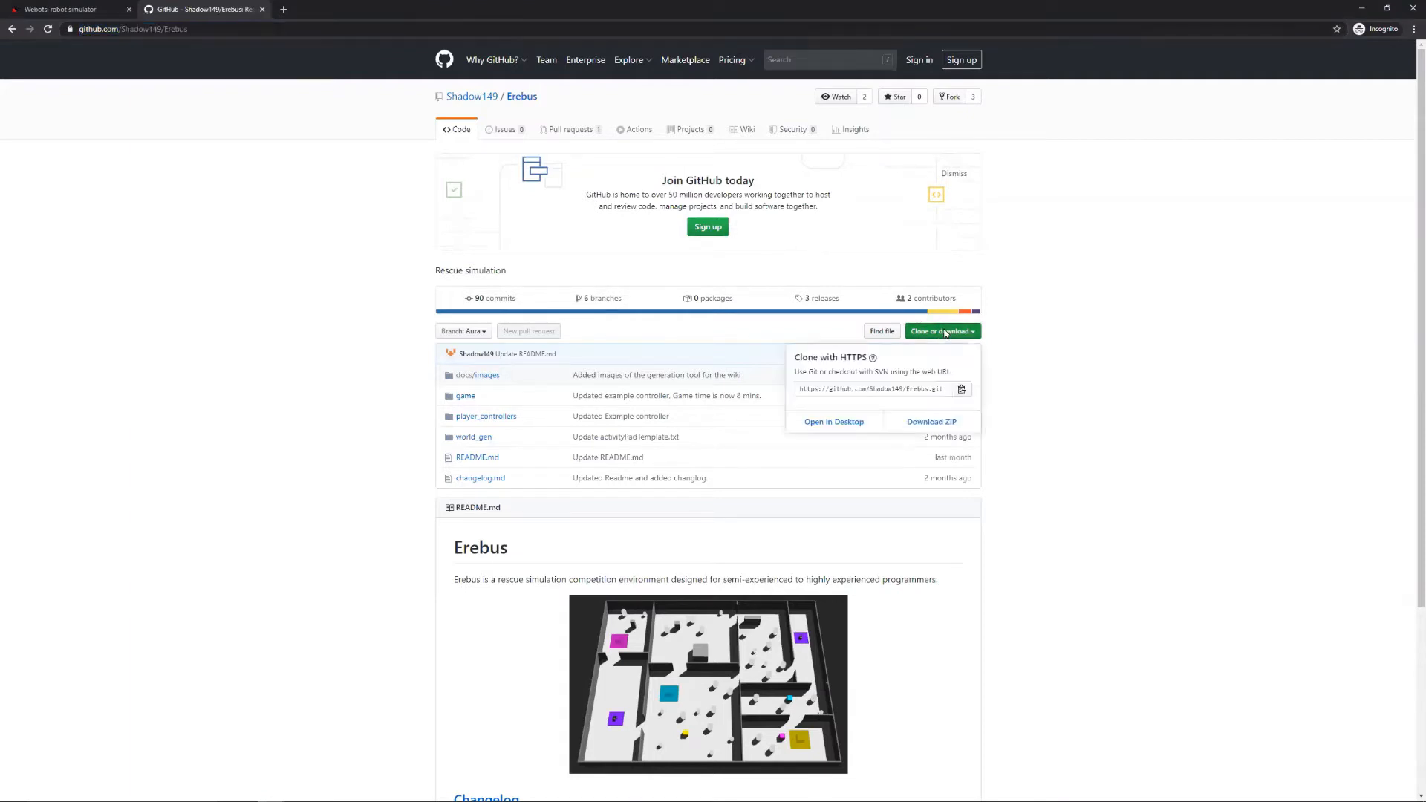
left_click(932, 423)
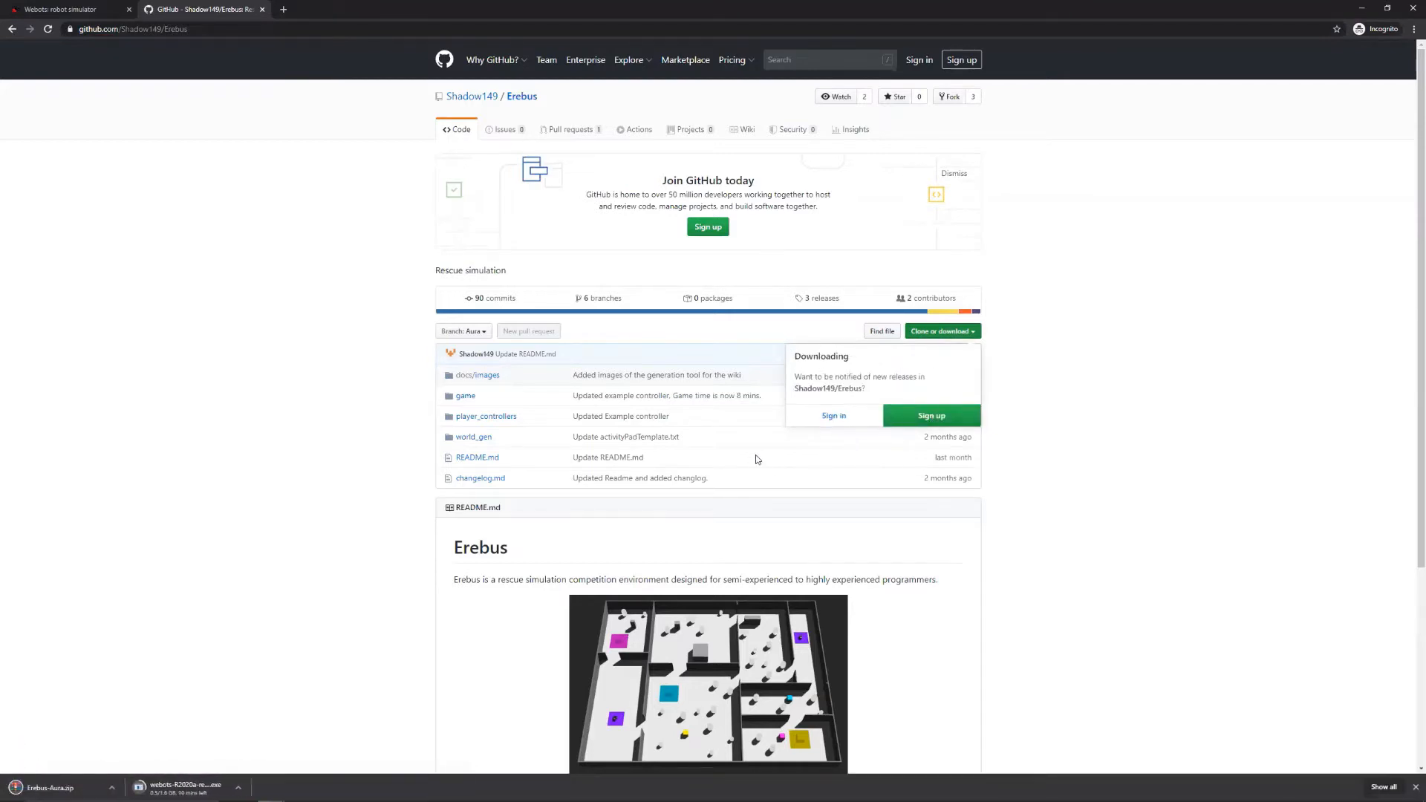
Step: Show the downloaded Erebus-Aura archive in its folder and extract it right there
left_click(115, 787)
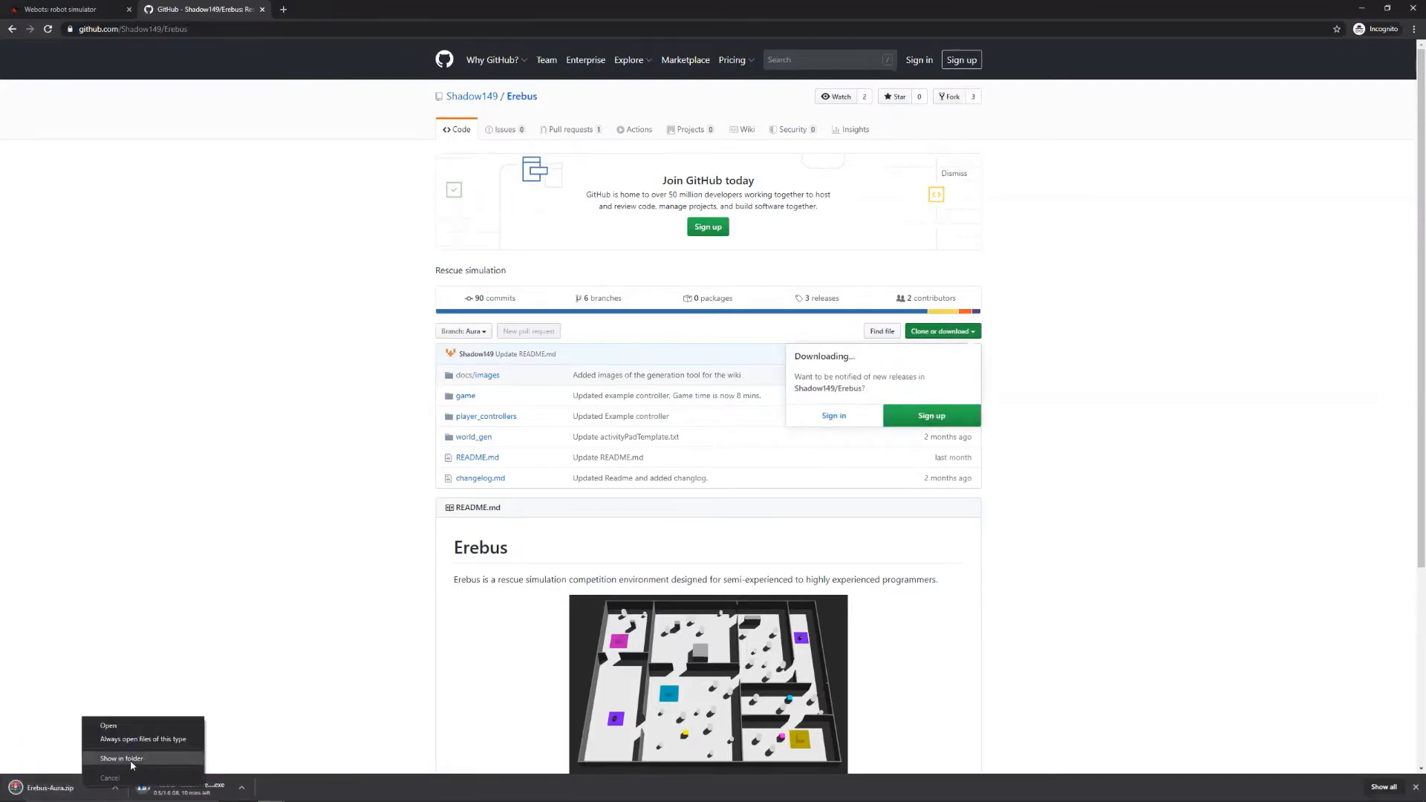
left_click(122, 758)
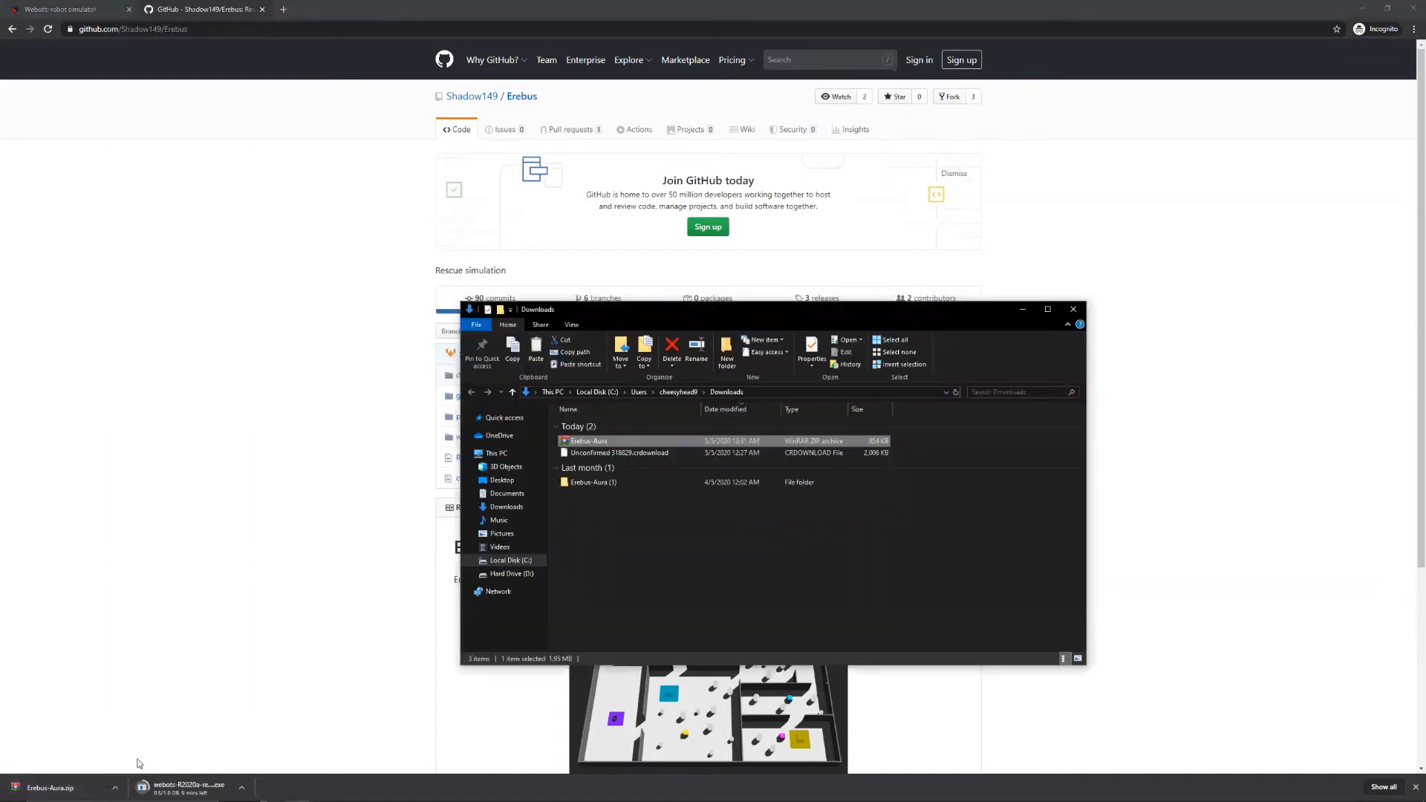
right_click(663, 446)
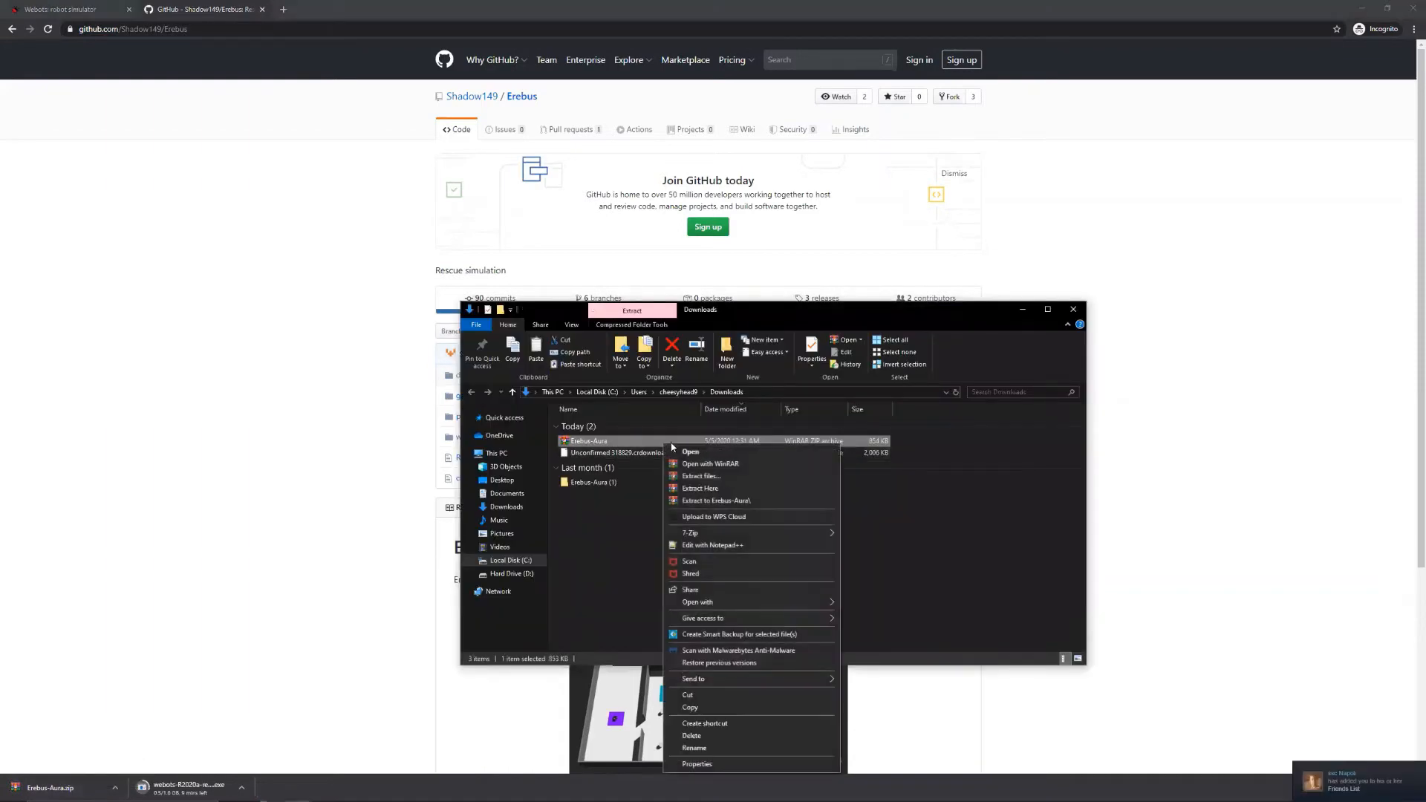
left_click(698, 489)
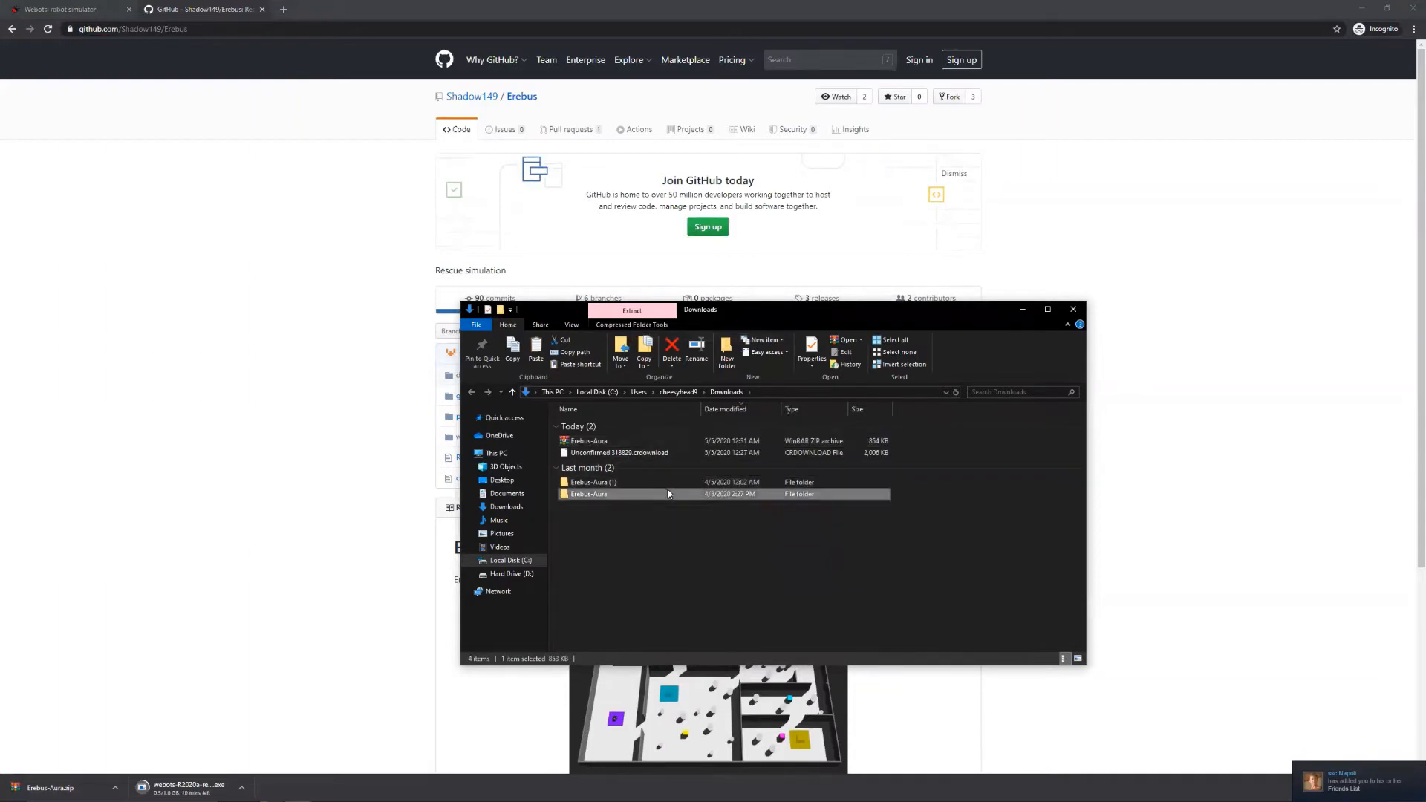
Step: Open the GeneratedWorld world file from the worlds folder inside the extracted Erebus-Aura game folder
double_click(667, 488)
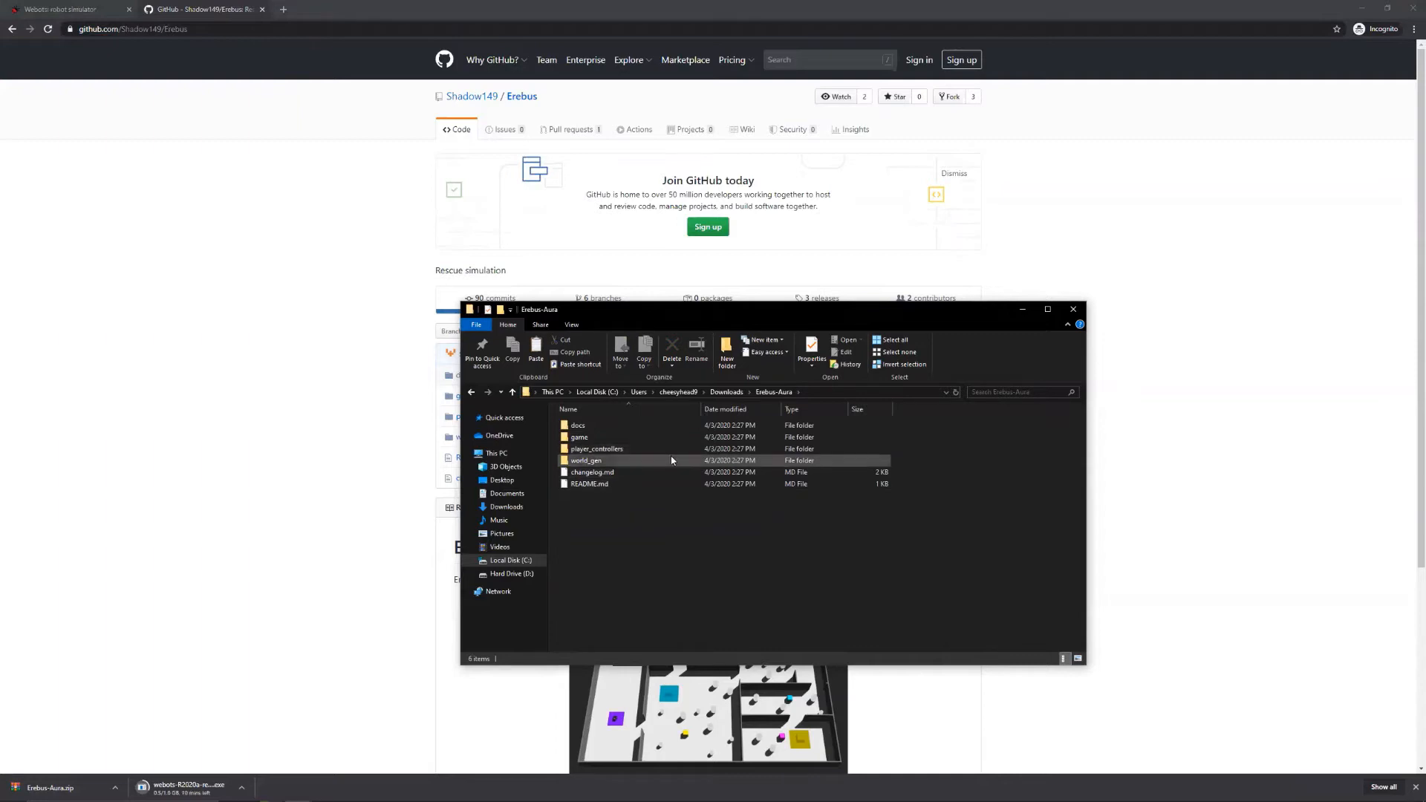
double_click(648, 437)
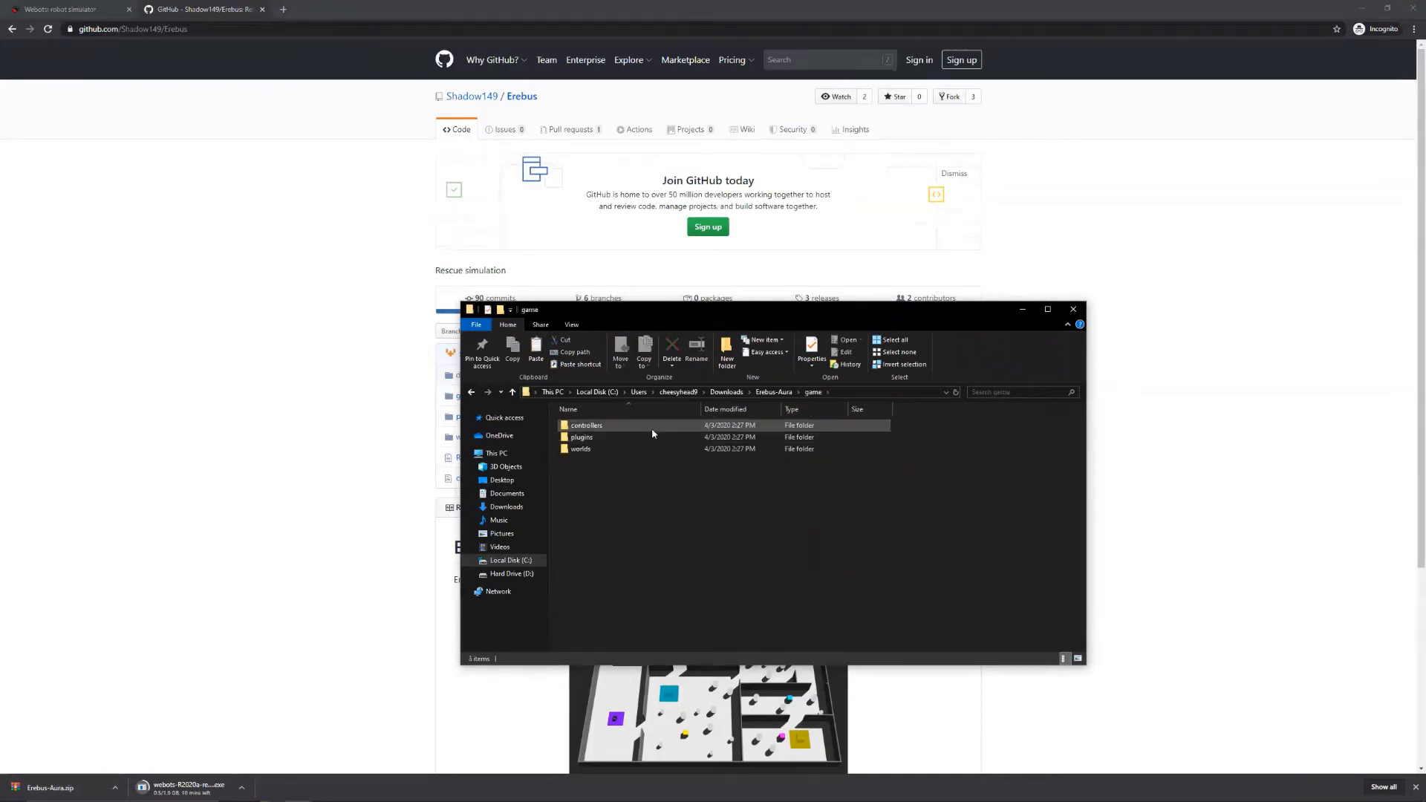
double_click(644, 448)
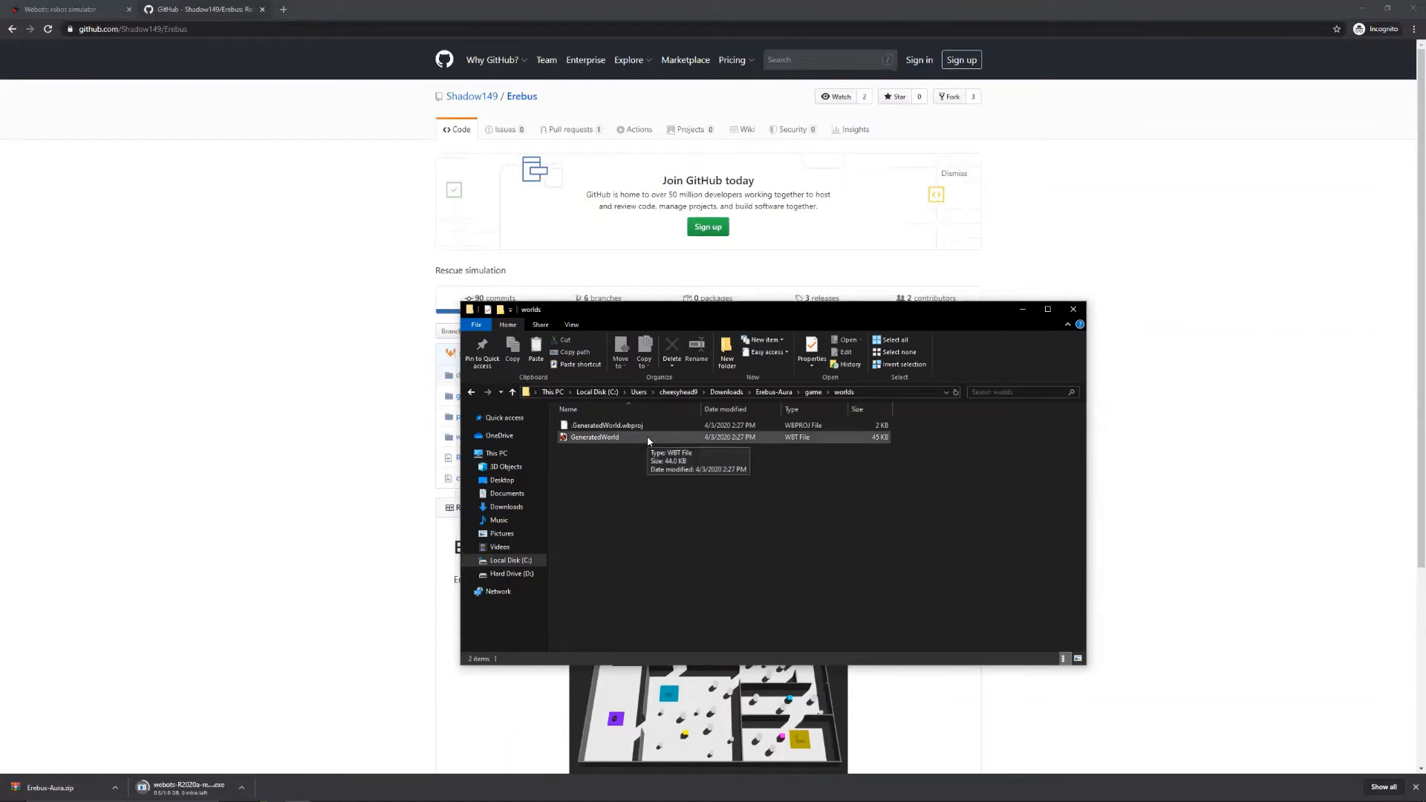
left_click(647, 436)
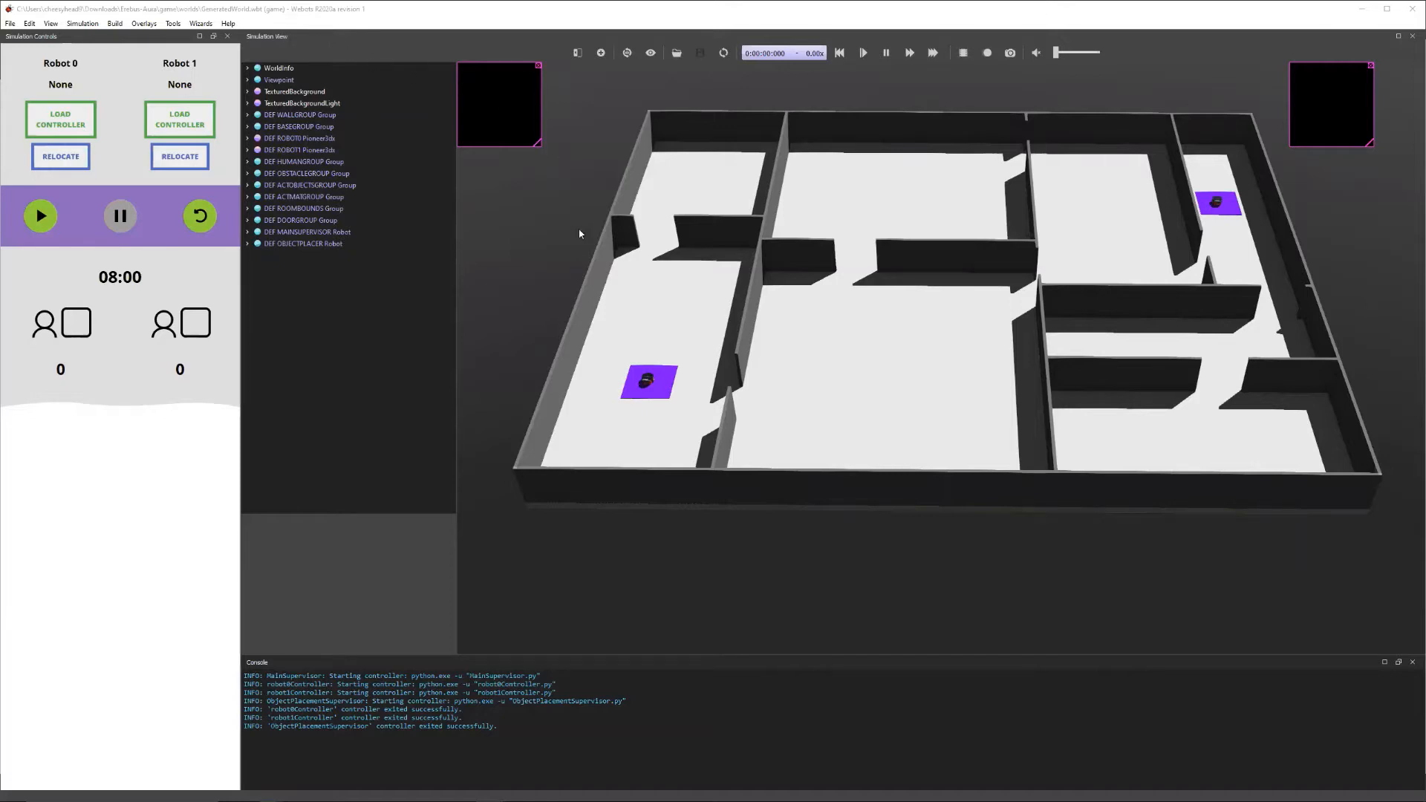
Step: Look over the arena, then select the ROBOT1 robot on its purple pad and view it up close
mouse_move(929, 322)
left_mouse_down()
mouse_move(847, 321)
mouse_move(949, 312)
mouse_move(926, 324)
mouse_move(952, 304)
left_mouse_up()
right_click_drag(950, 300, 892, 343)
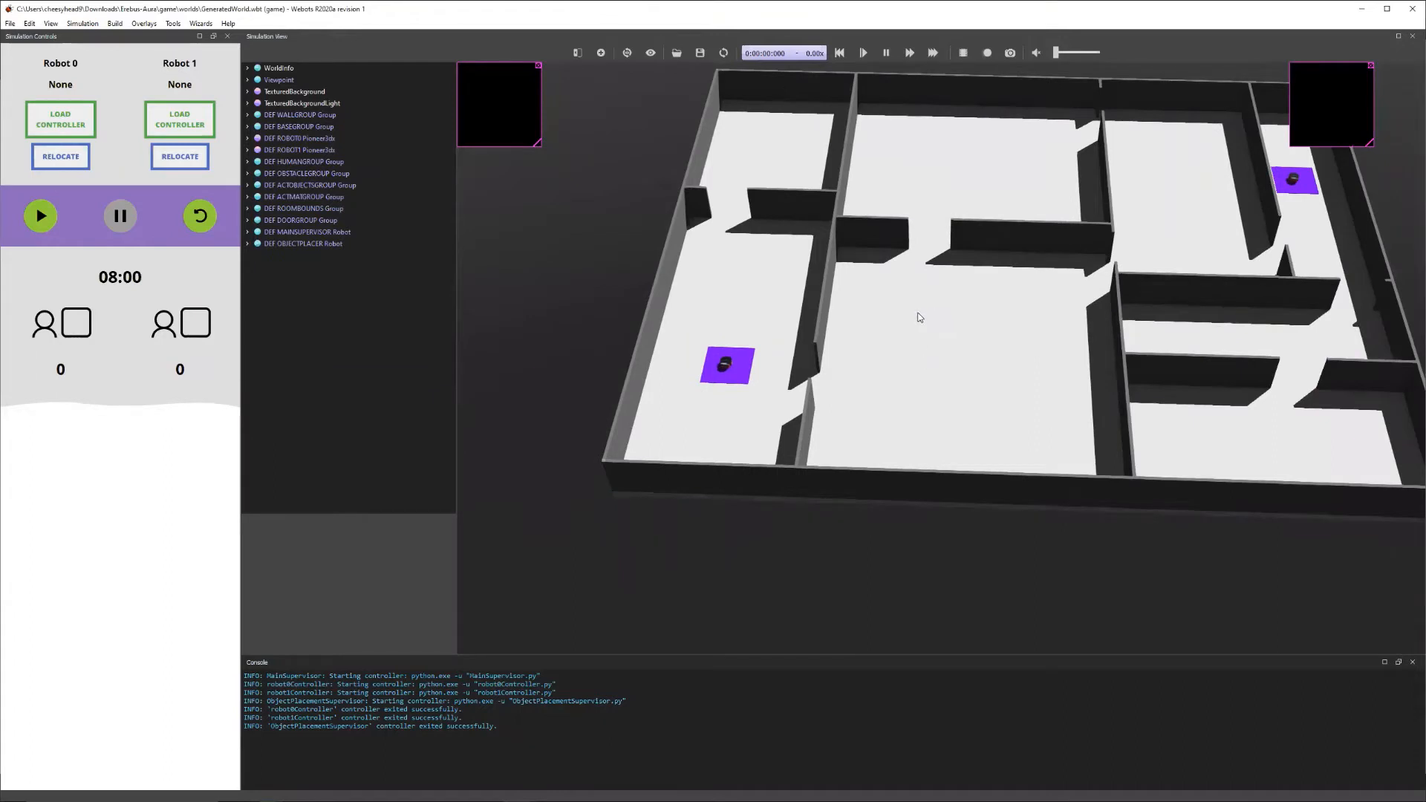
scroll(919, 318, "up", 3)
scroll(919, 318, "down", 4)
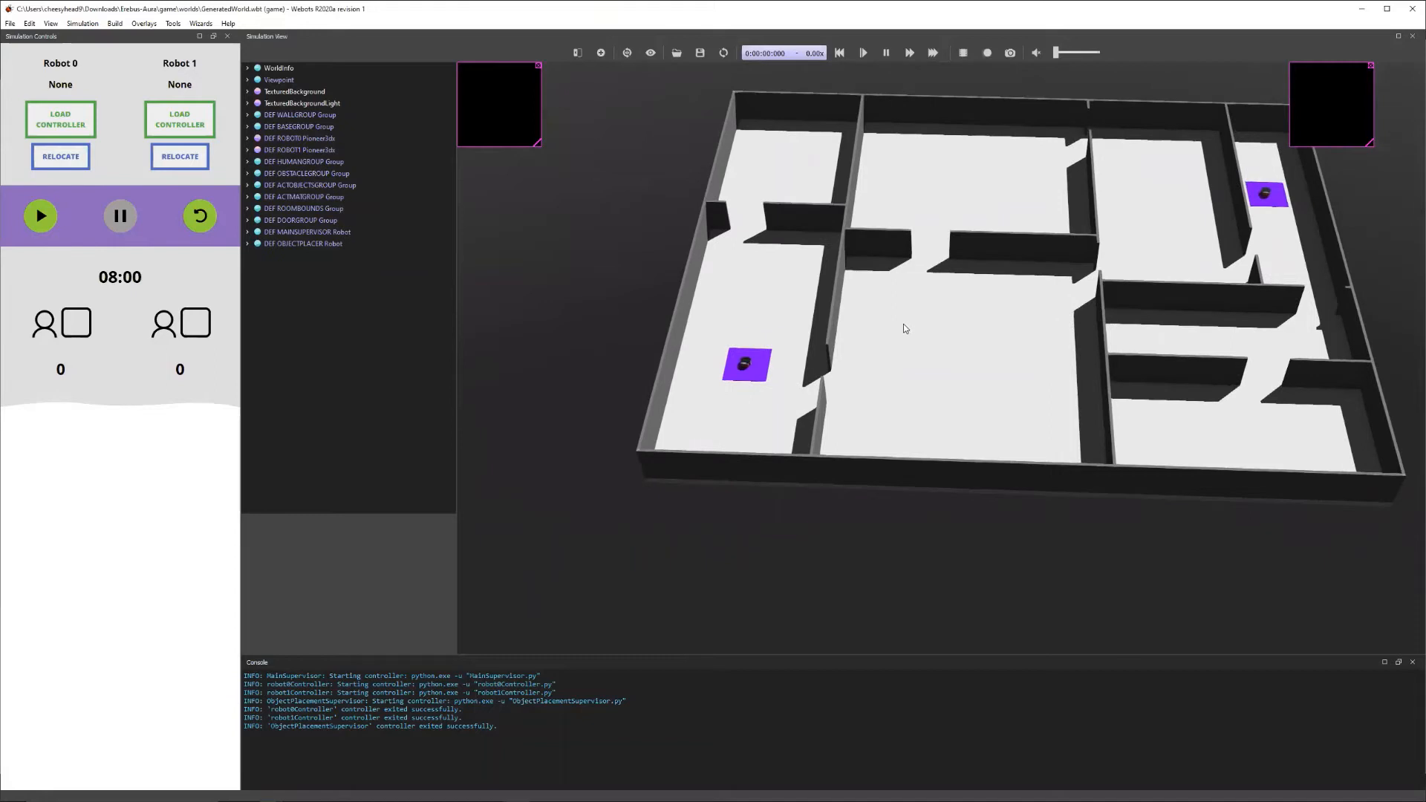
left_click(745, 366)
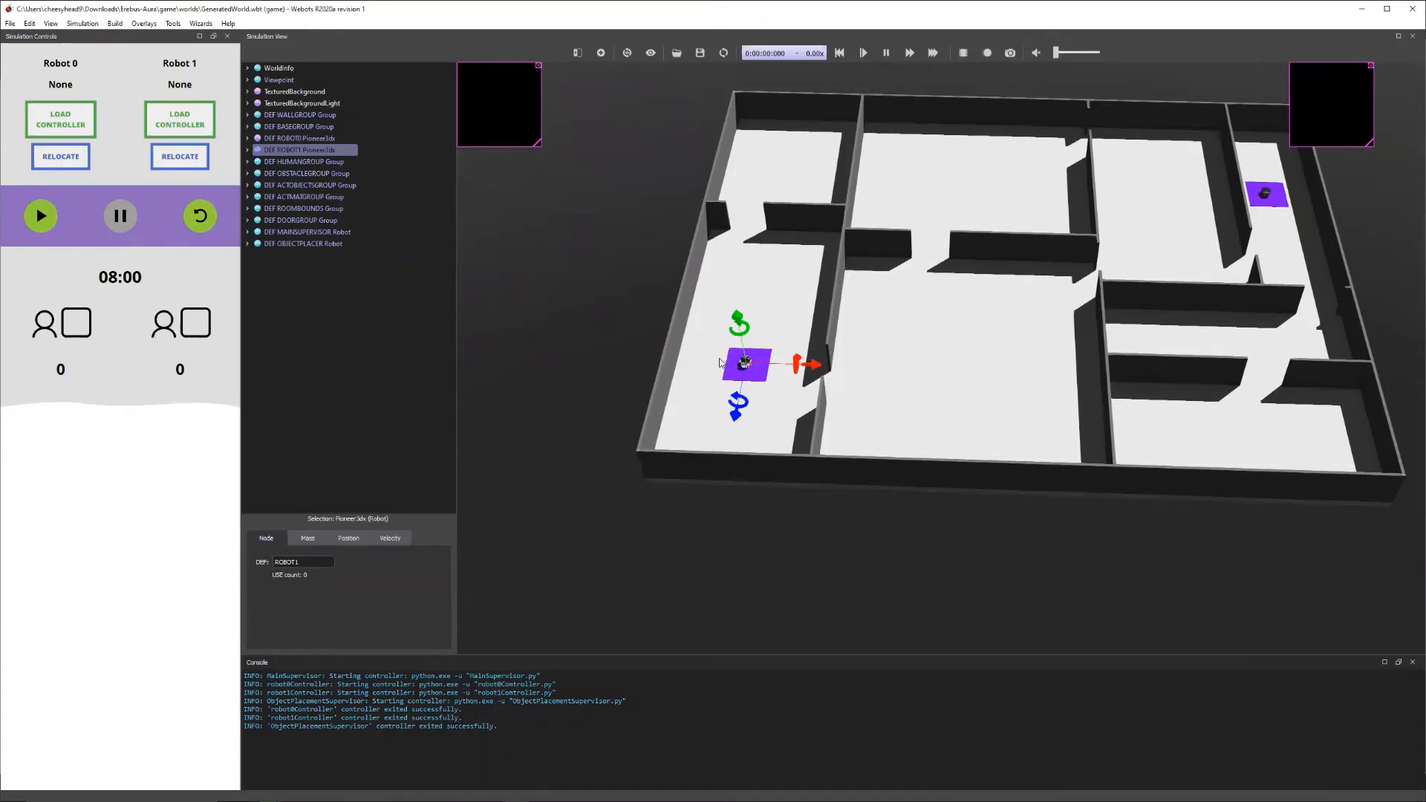
scroll(815, 356, "up", 6)
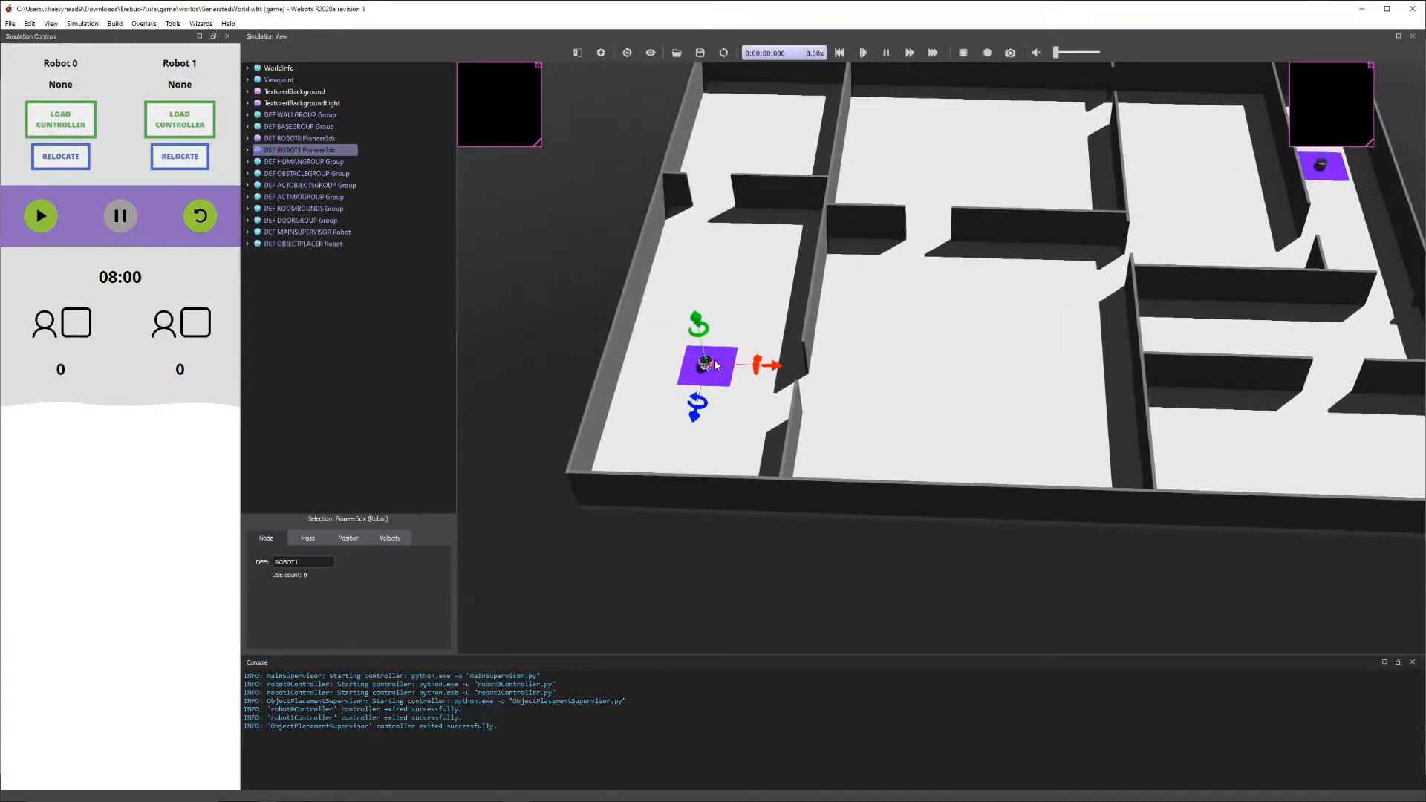
right_click_drag(814, 356, 840, 360)
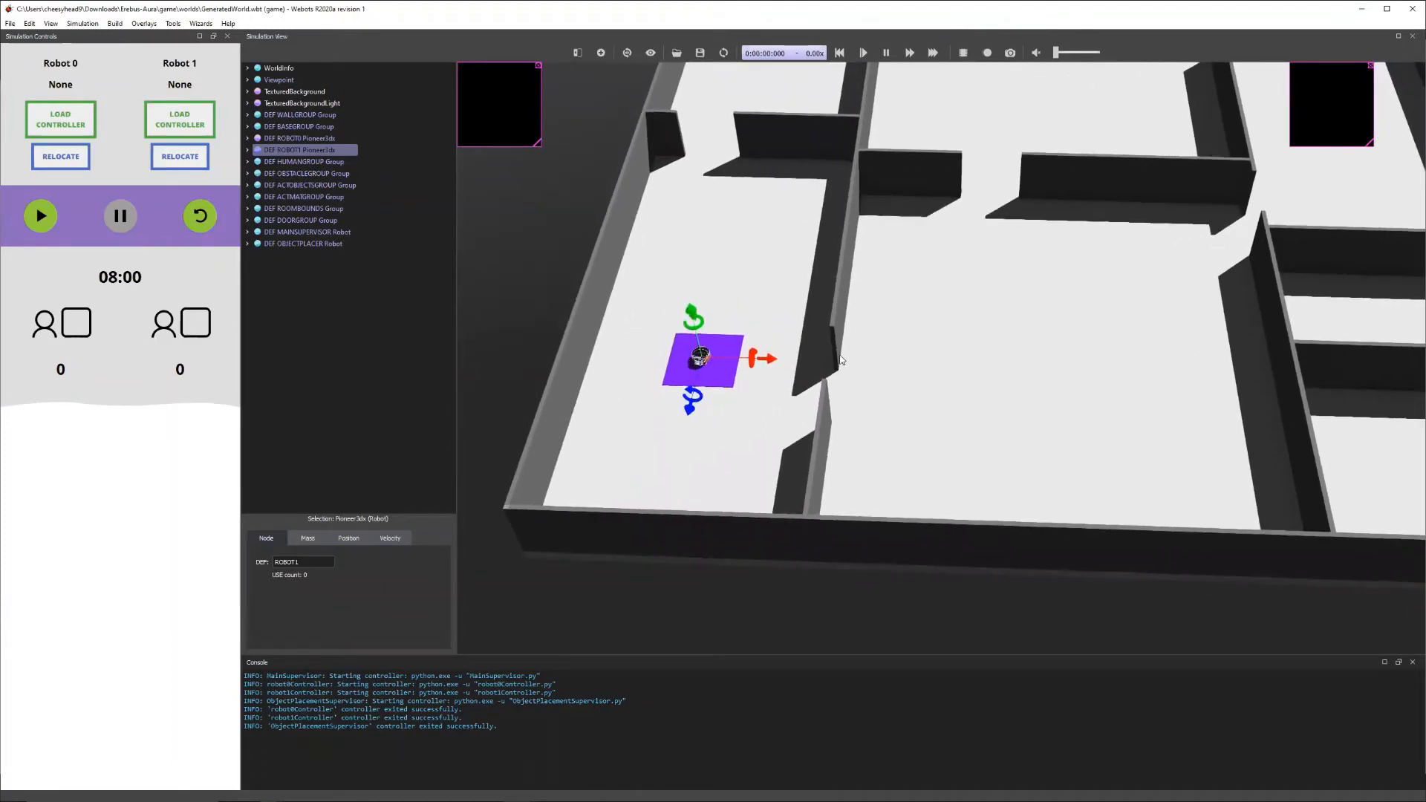
key("ctrl+5")
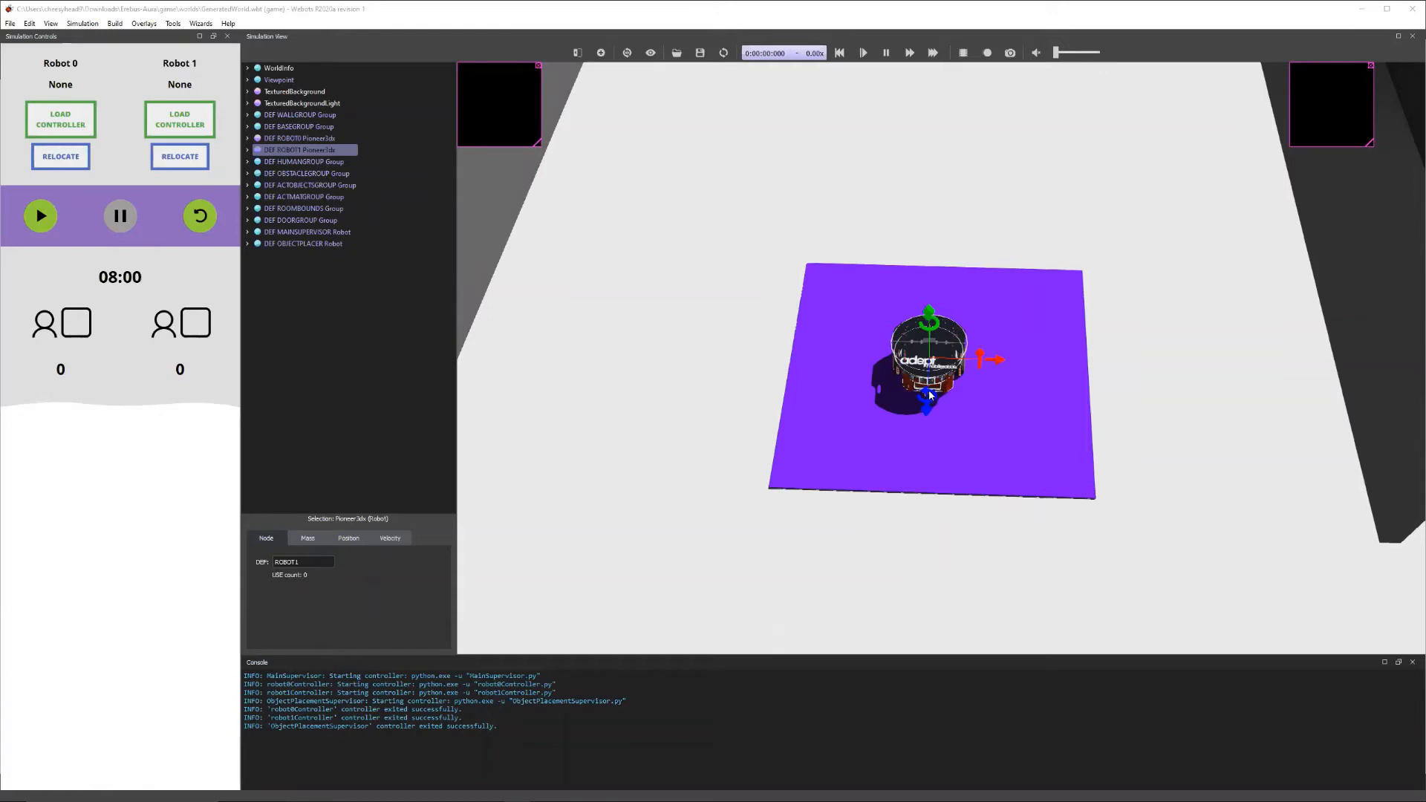
Step: Try rotating ROBOT1 about its blue axis and undo the rotation
left_click_drag(928, 389, 932, 400)
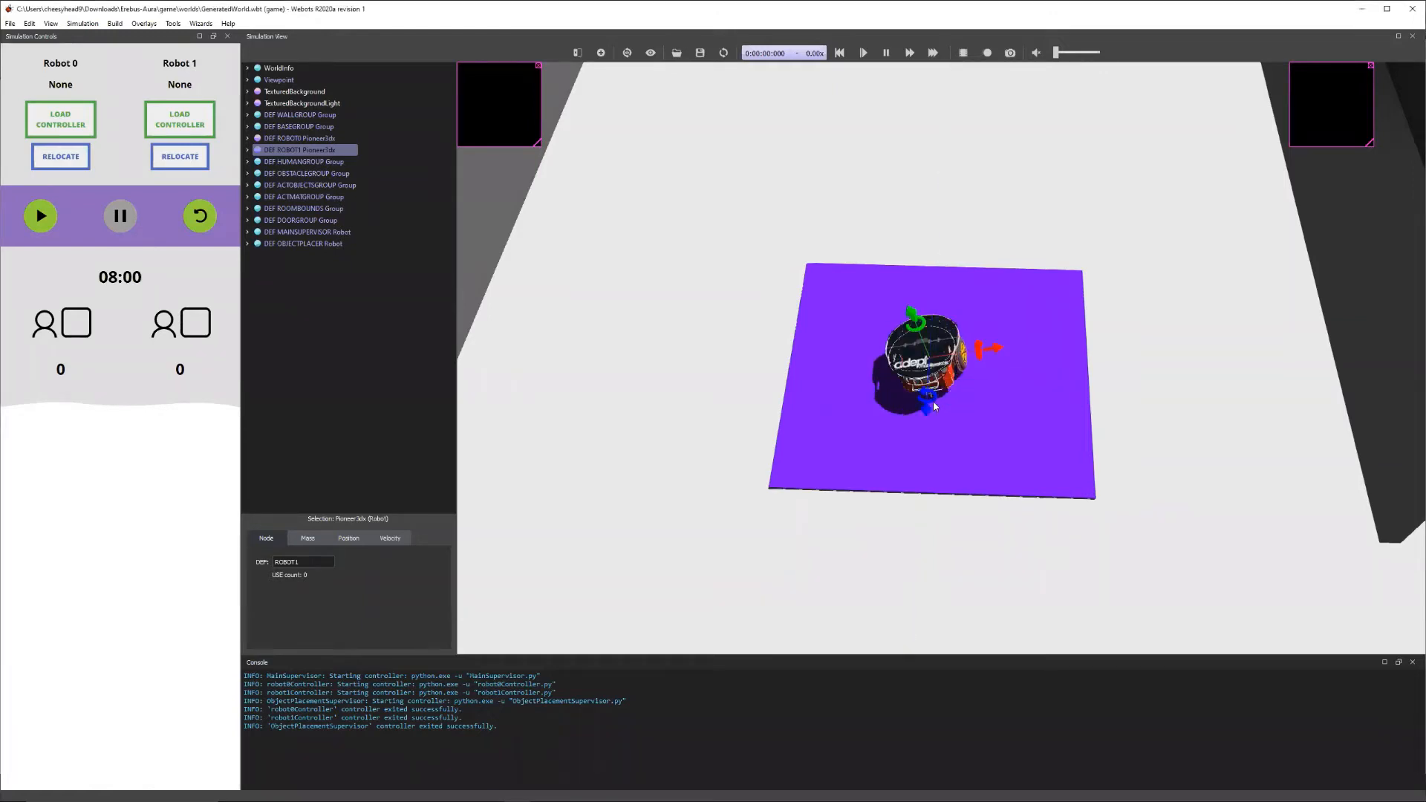
key("ctrl+z")
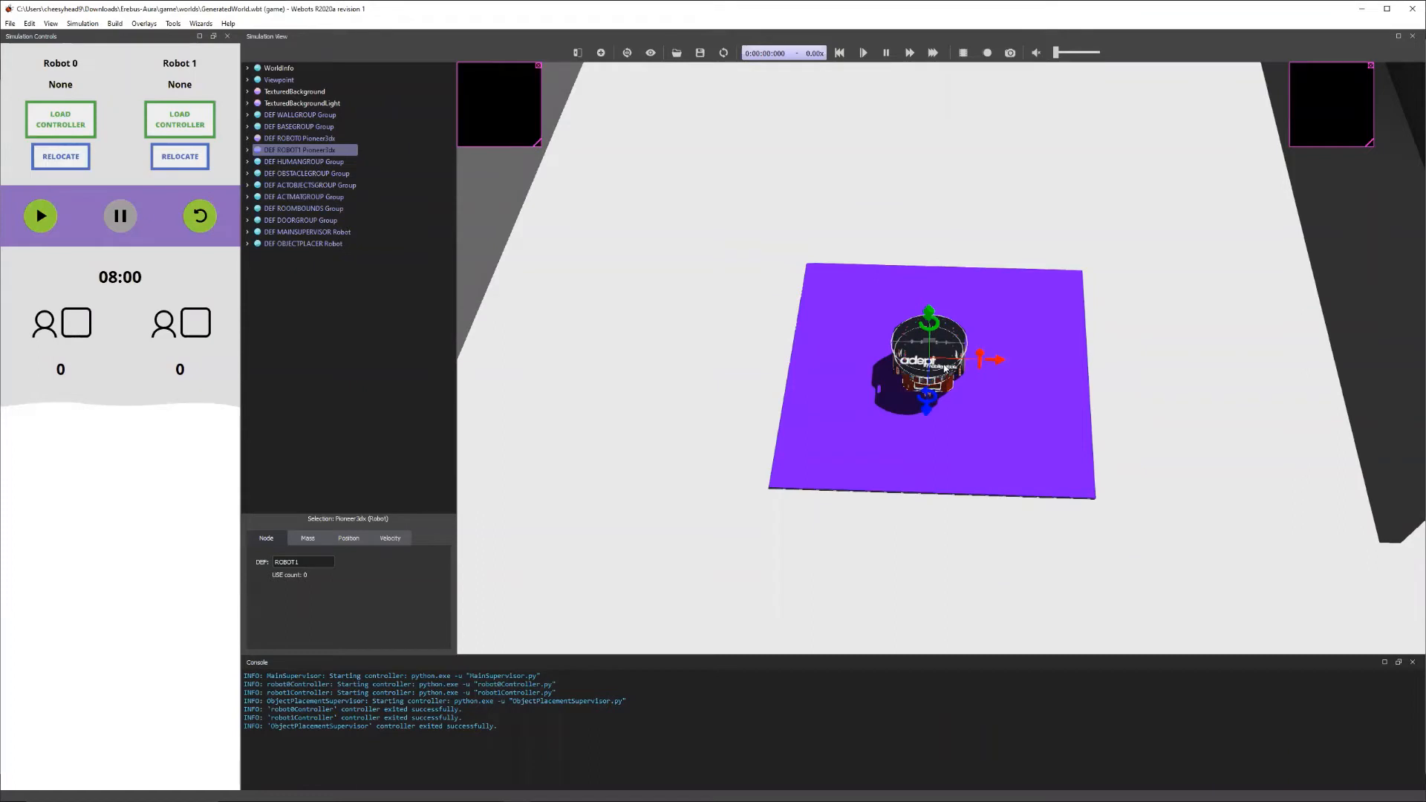
mouse_move(932, 362)
right_mouse_down("shift")
mouse_move(821, 376)
mouse_move(1073, 277)
mouse_move(946, 197)
mouse_move(799, 233)
mouse_move(950, 297)
mouse_move(1107, 292)
mouse_move(951, 372)
right_mouse_up("shift")
scroll(996, 343, "down", 1)
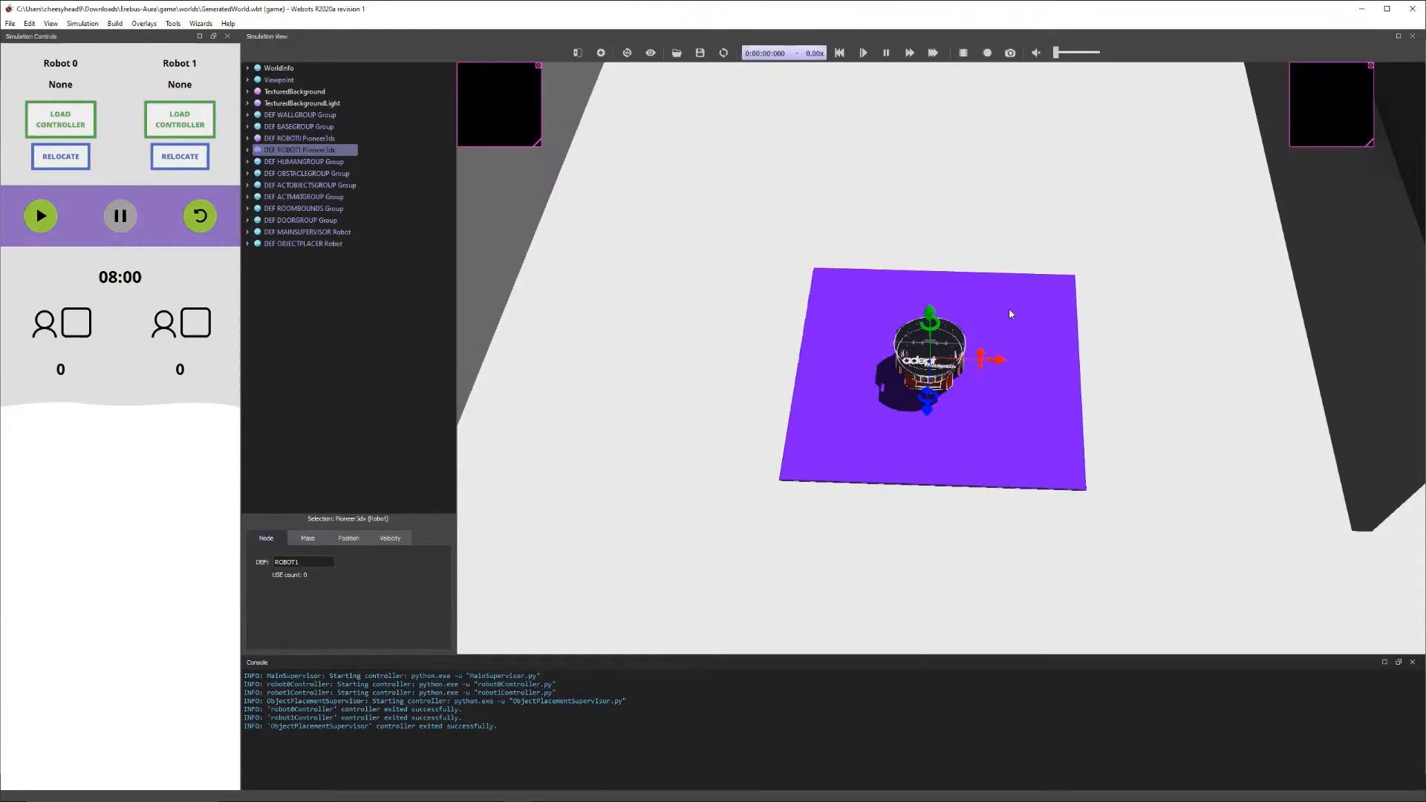
Step: Select the WALL3 wall between the robot's room and the adjoining large room and try adjusting it in the 3D scene
right_click_drag(1133, 297, 951, 339)
scroll(907, 343, "down", 1)
scroll(1002, 325, "down", 3)
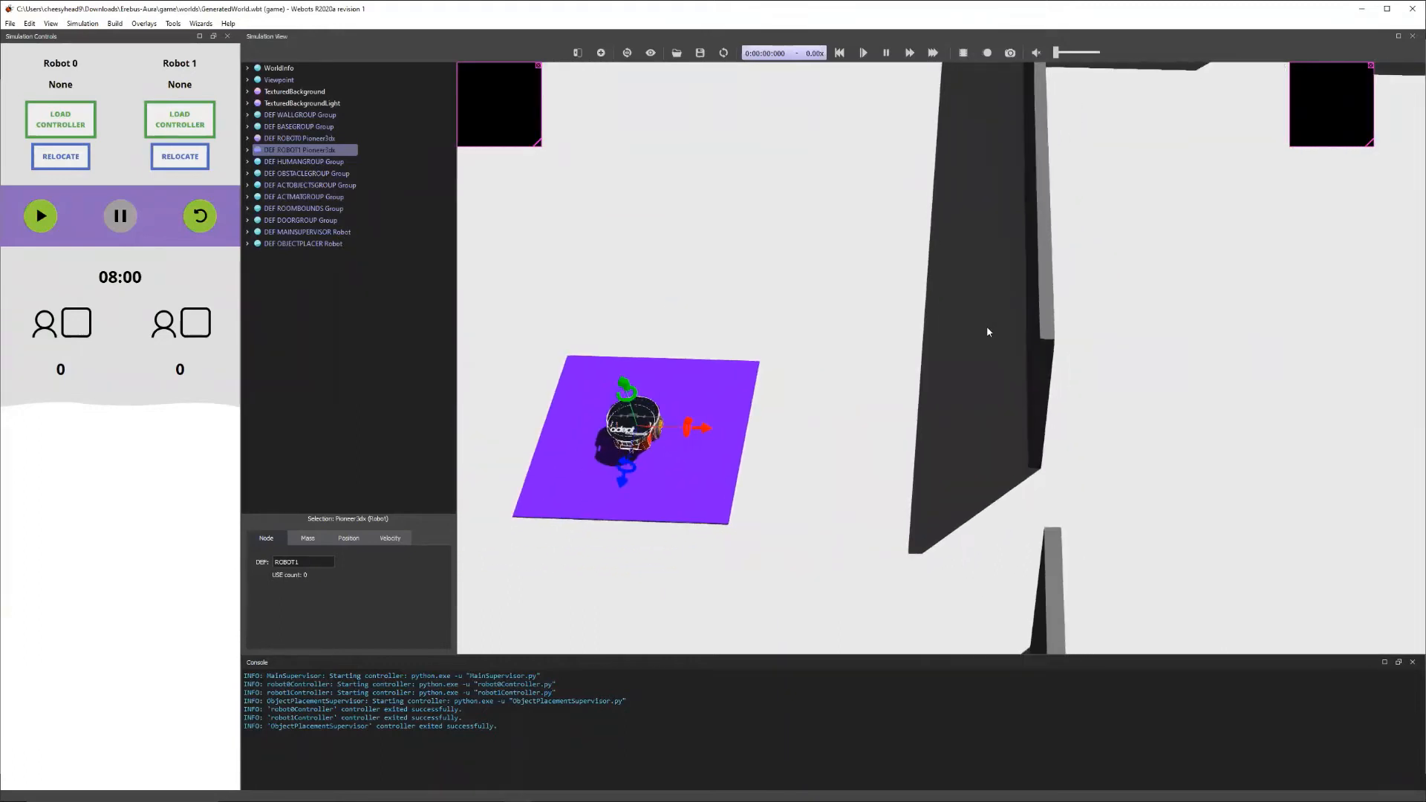
scroll(988, 331, "down", 2)
right_click_drag(1136, 331, 963, 326)
left_click(961, 326)
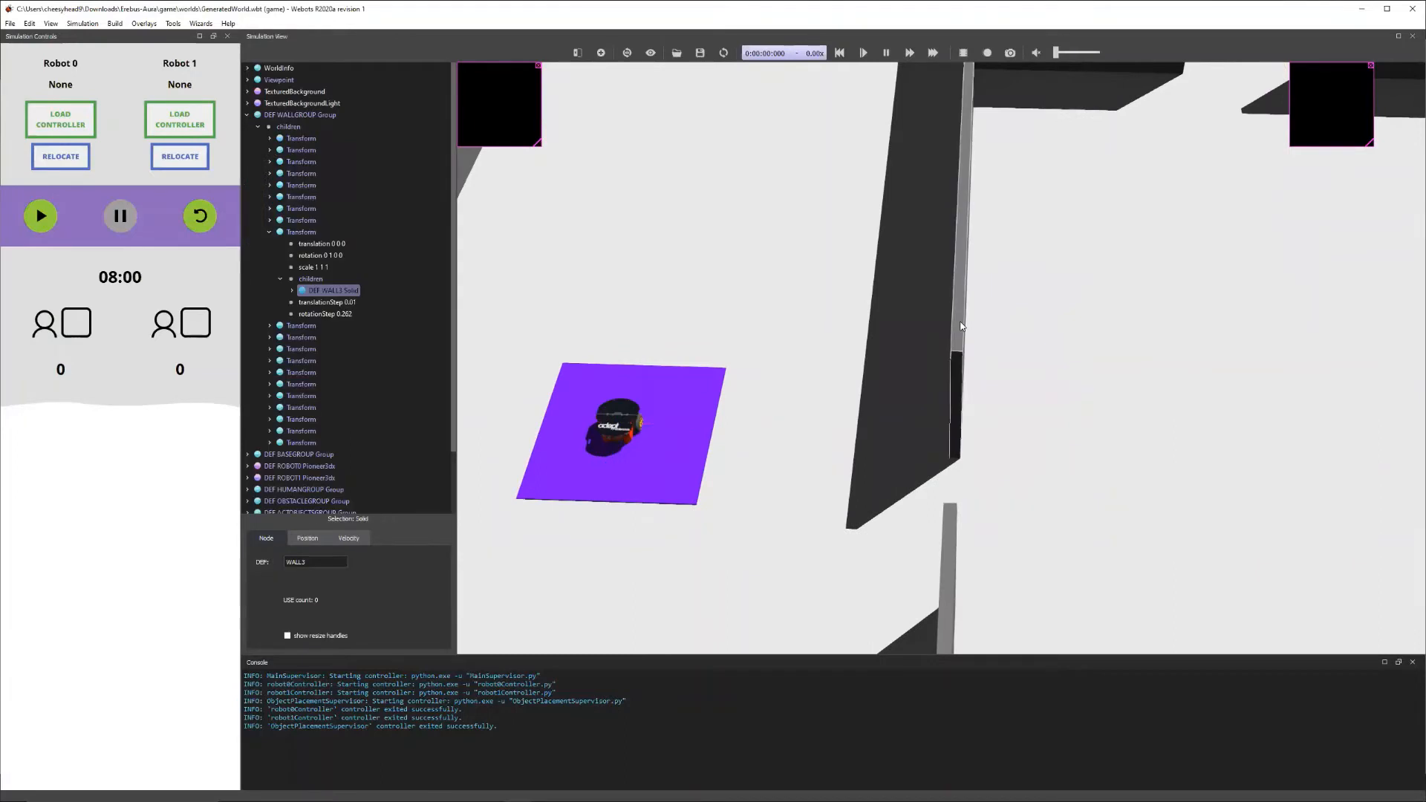
scroll(1004, 275, "down", 5)
right_click_drag(1011, 318, 1001, 457)
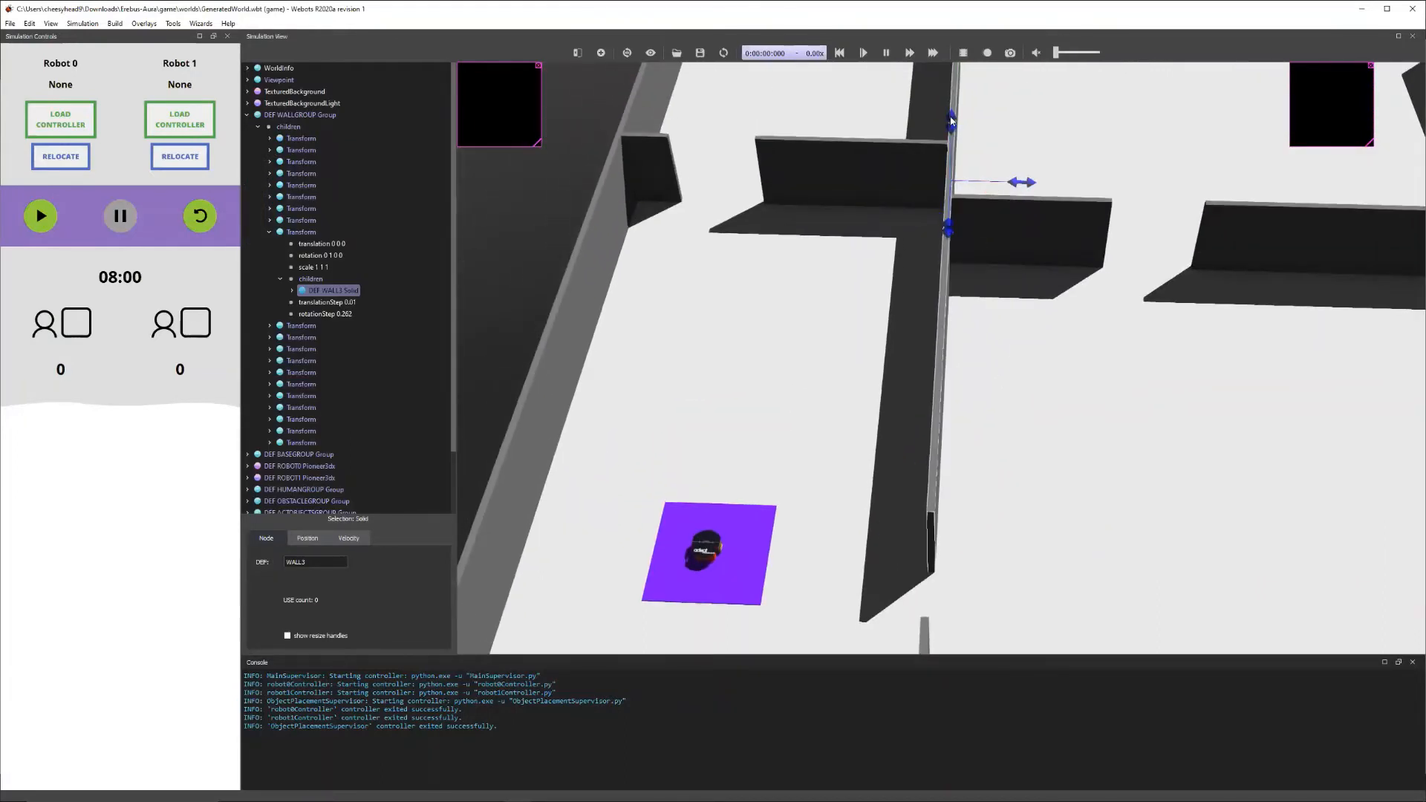
left_click_drag(951, 121, 953, 138)
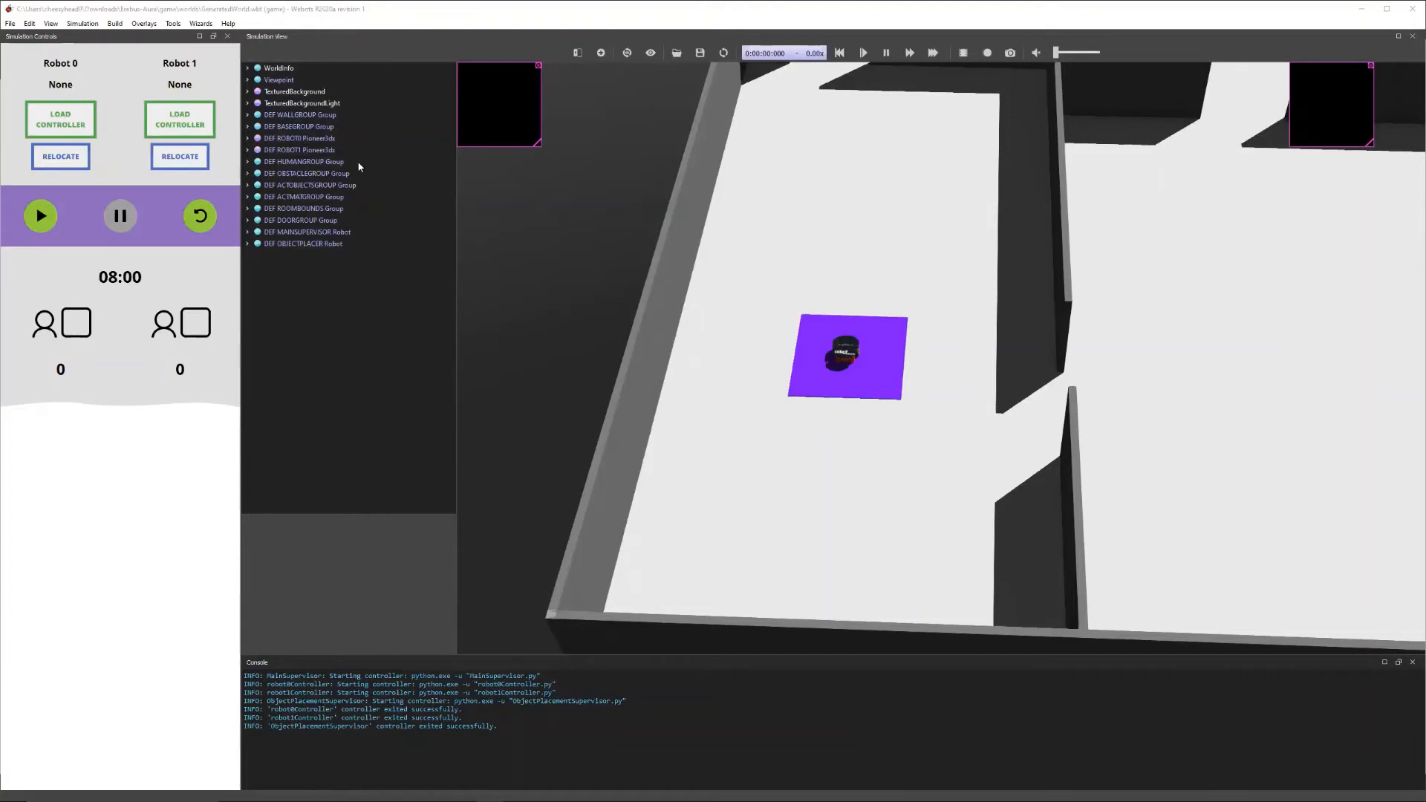
Step: Expand the ROBOT1 node in the scene tree and inspect its extensionSlot devices, including the gyro, emitter, light sensor, GPS and camera
left_click(294, 150)
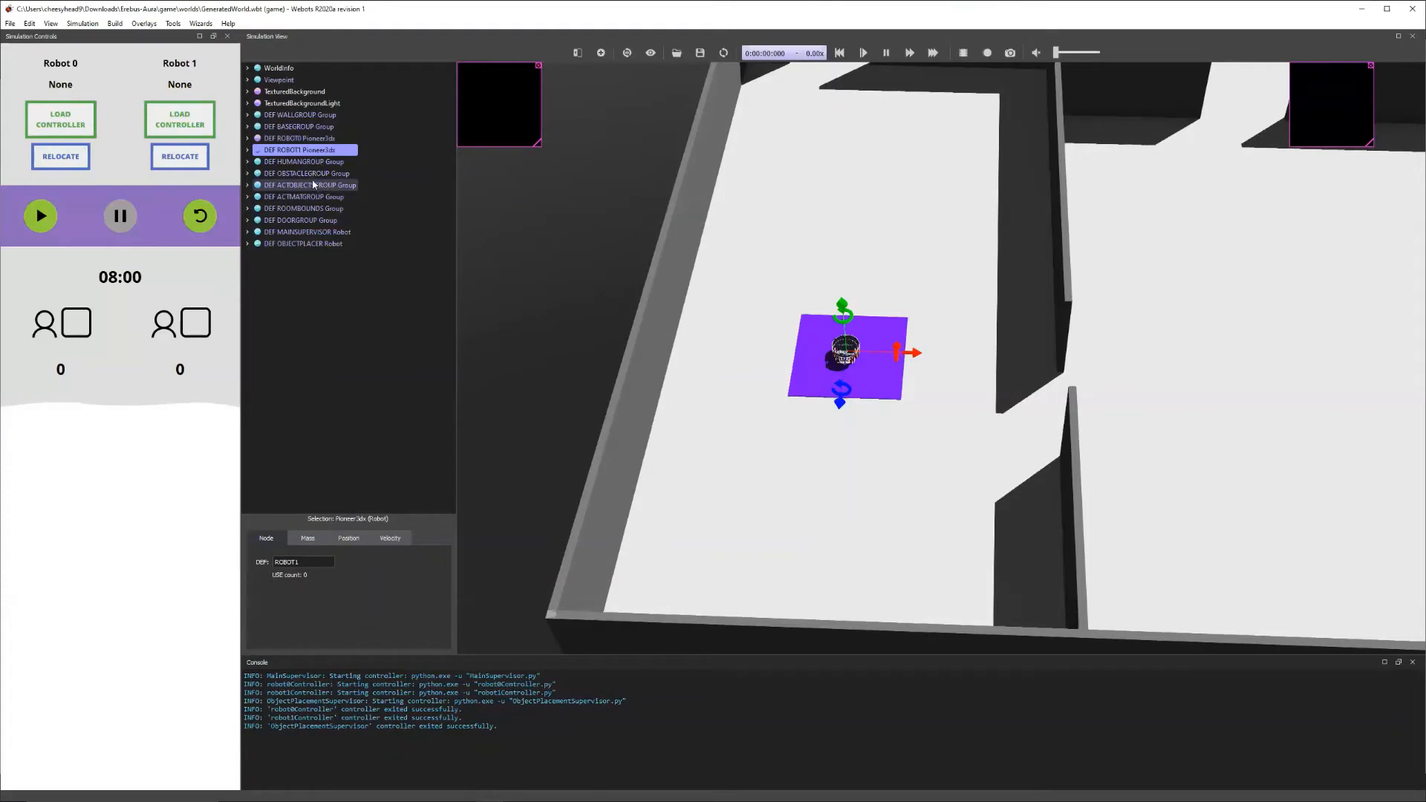
left_click(248, 149)
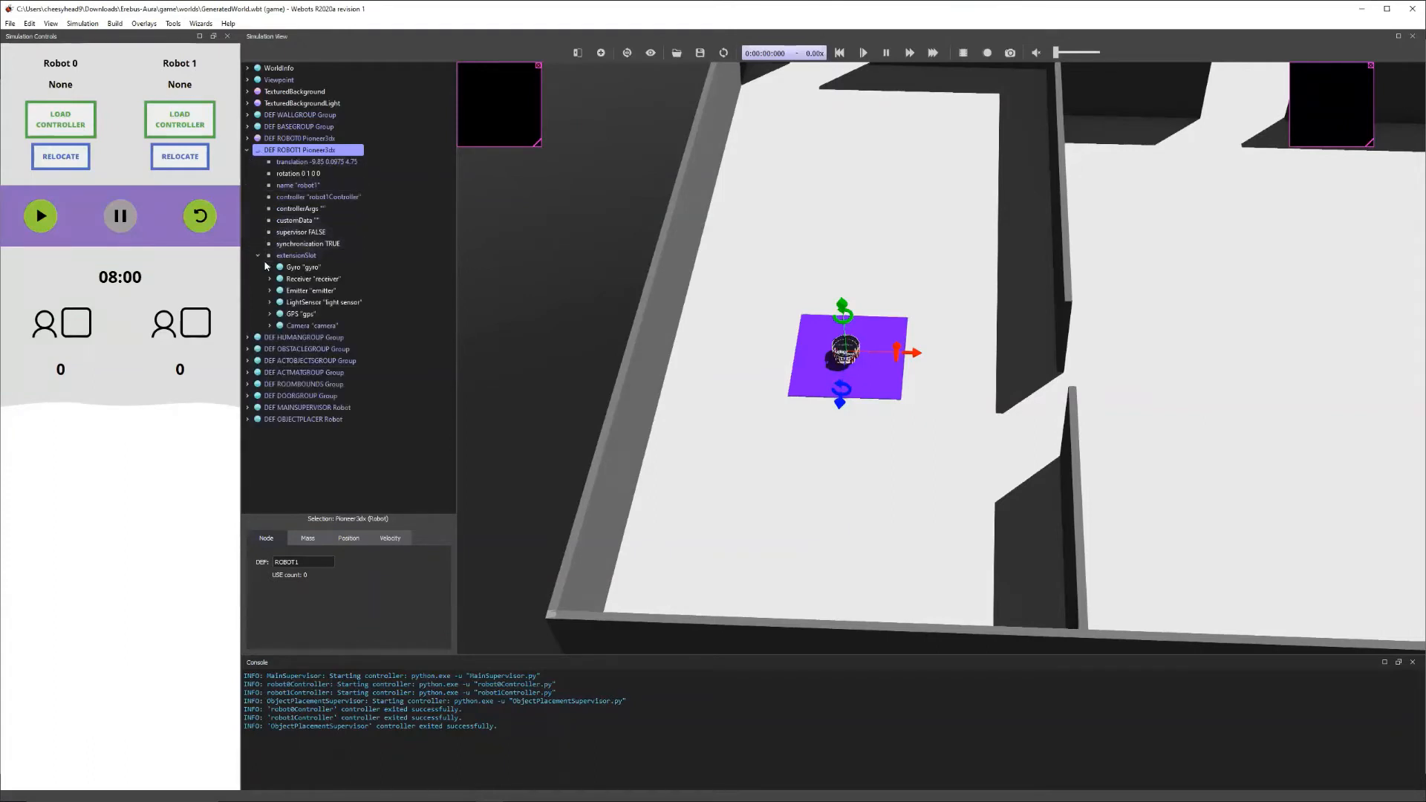
left_click(291, 257)
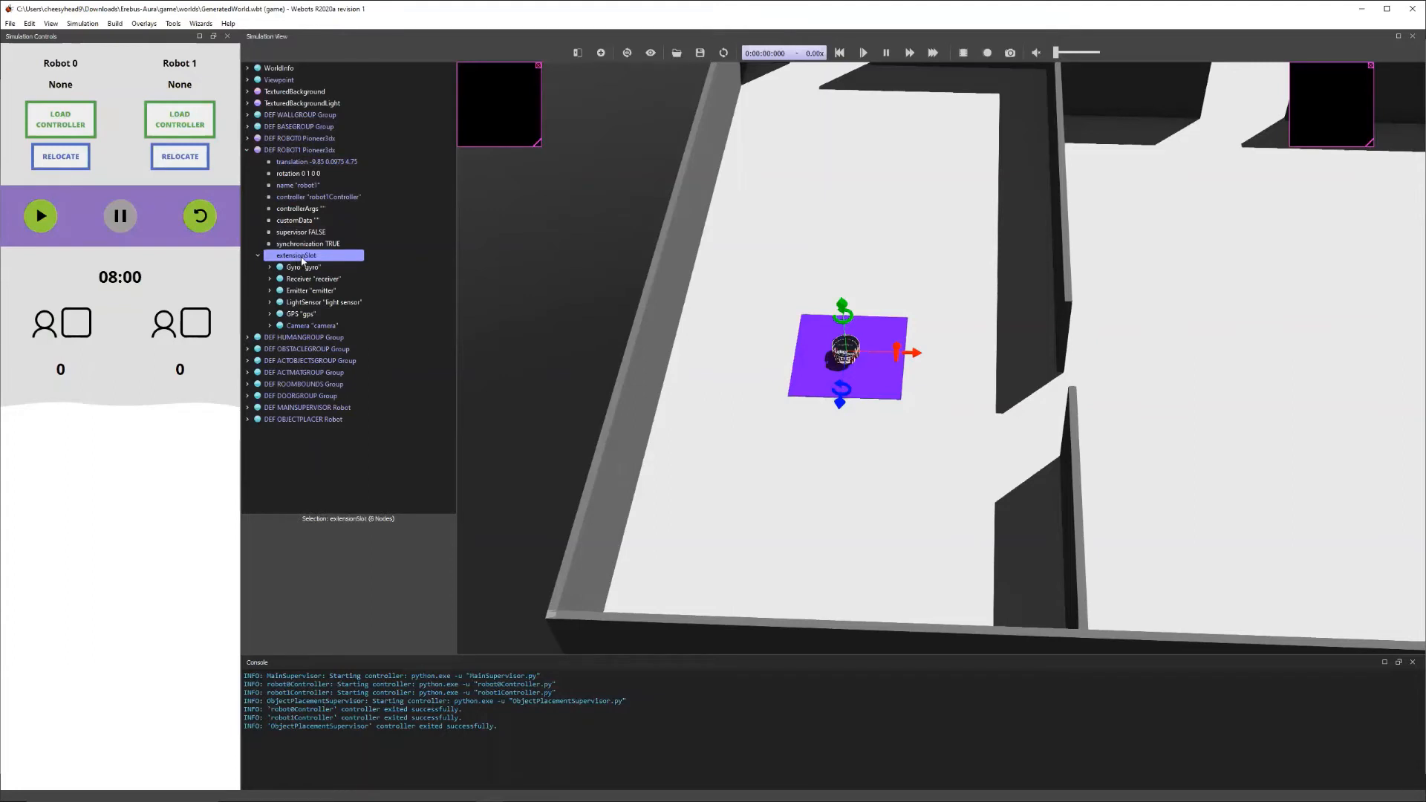
left_click(316, 267)
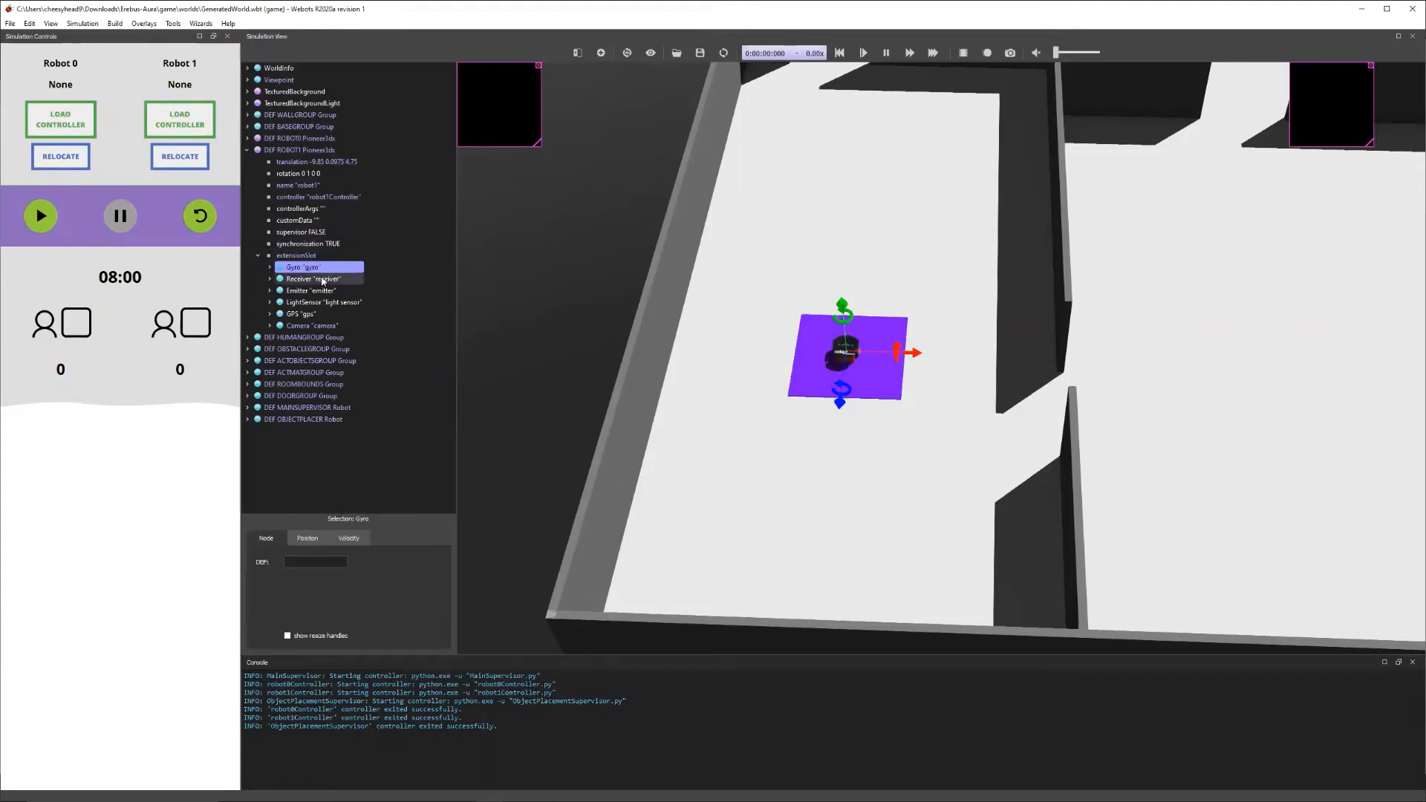
left_click(326, 291)
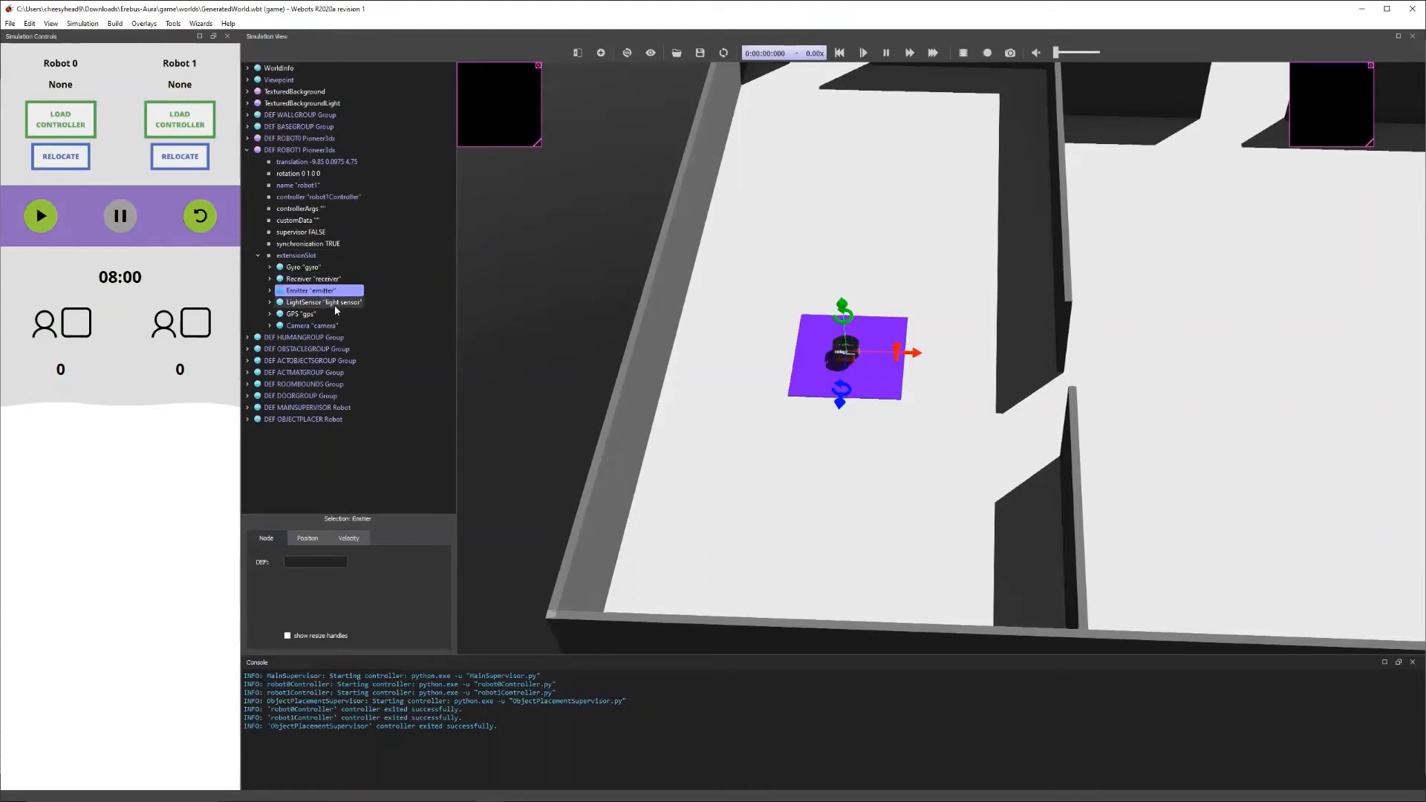
left_click(334, 305)
left_click(333, 315)
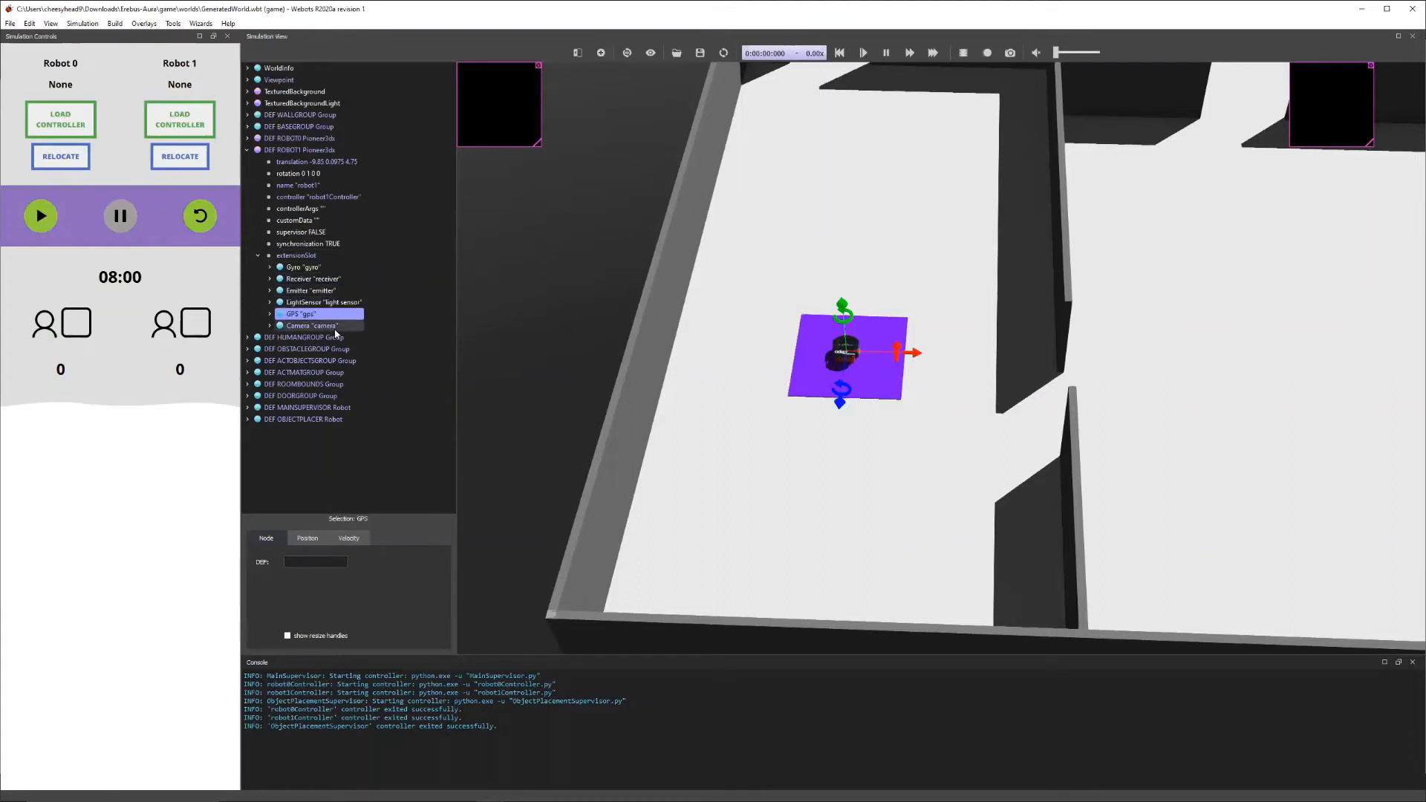
left_click(335, 327)
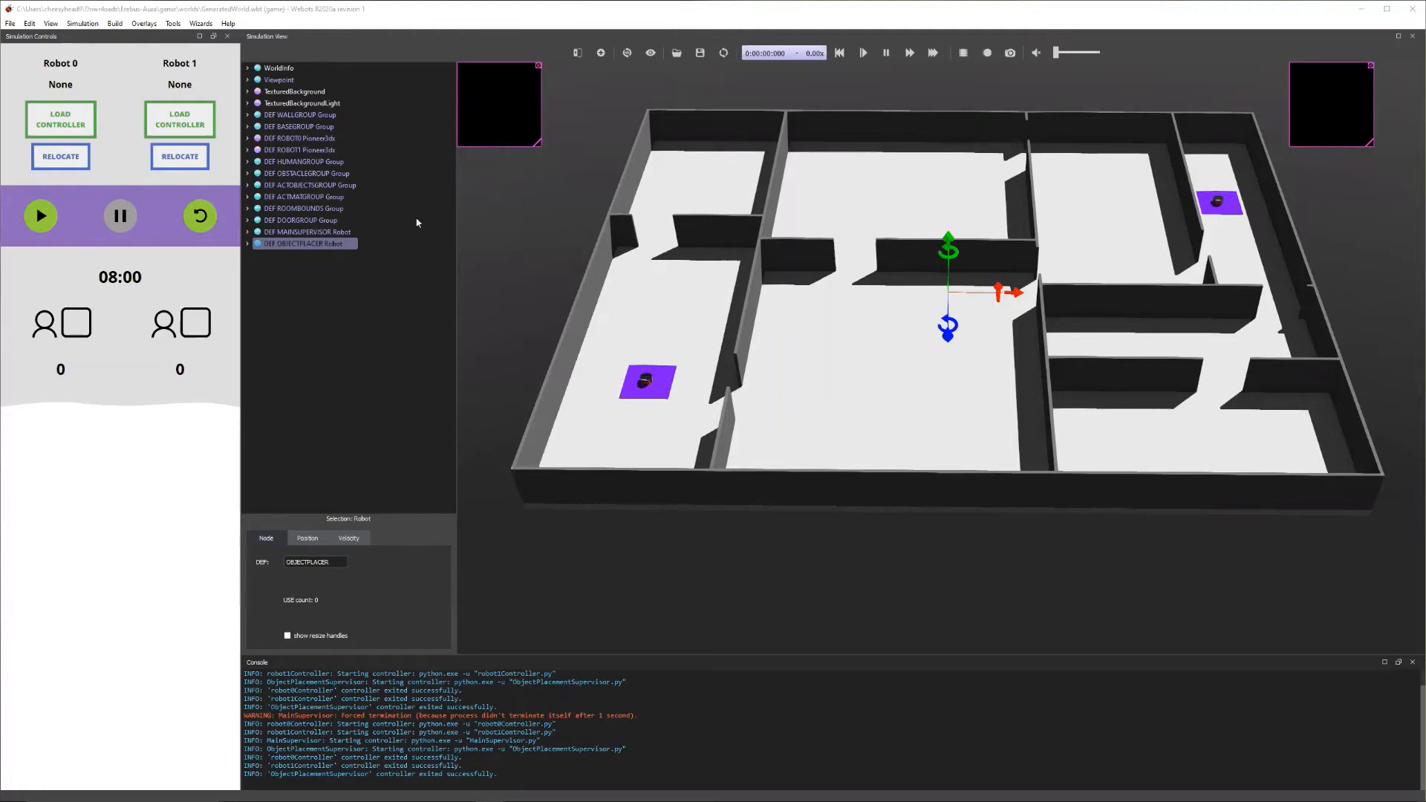
Step: Add a SoccerBall (Solid) node from the Webots Projects PROTO balls collection after the OBJECTPLACER robot
right_click(347, 246)
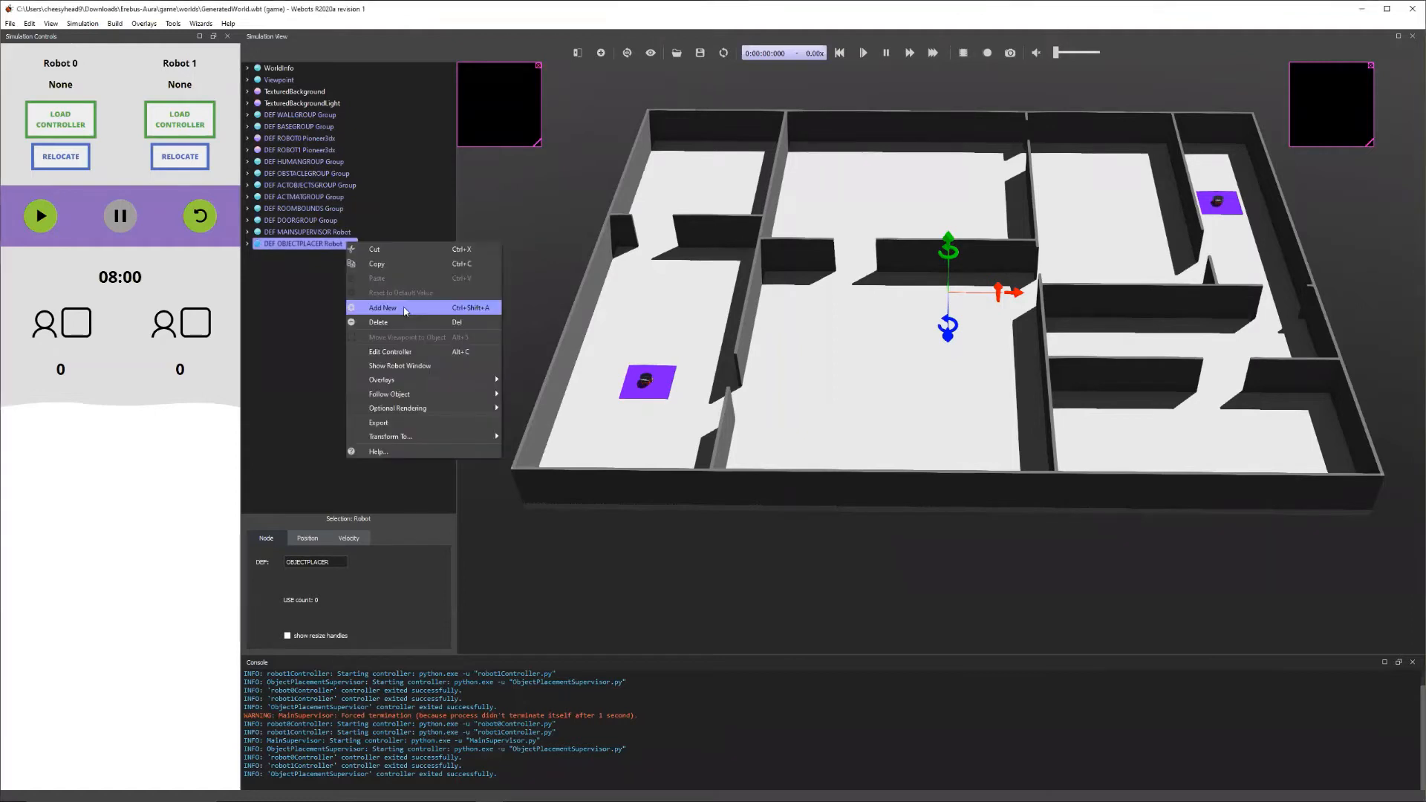
left_click(404, 311)
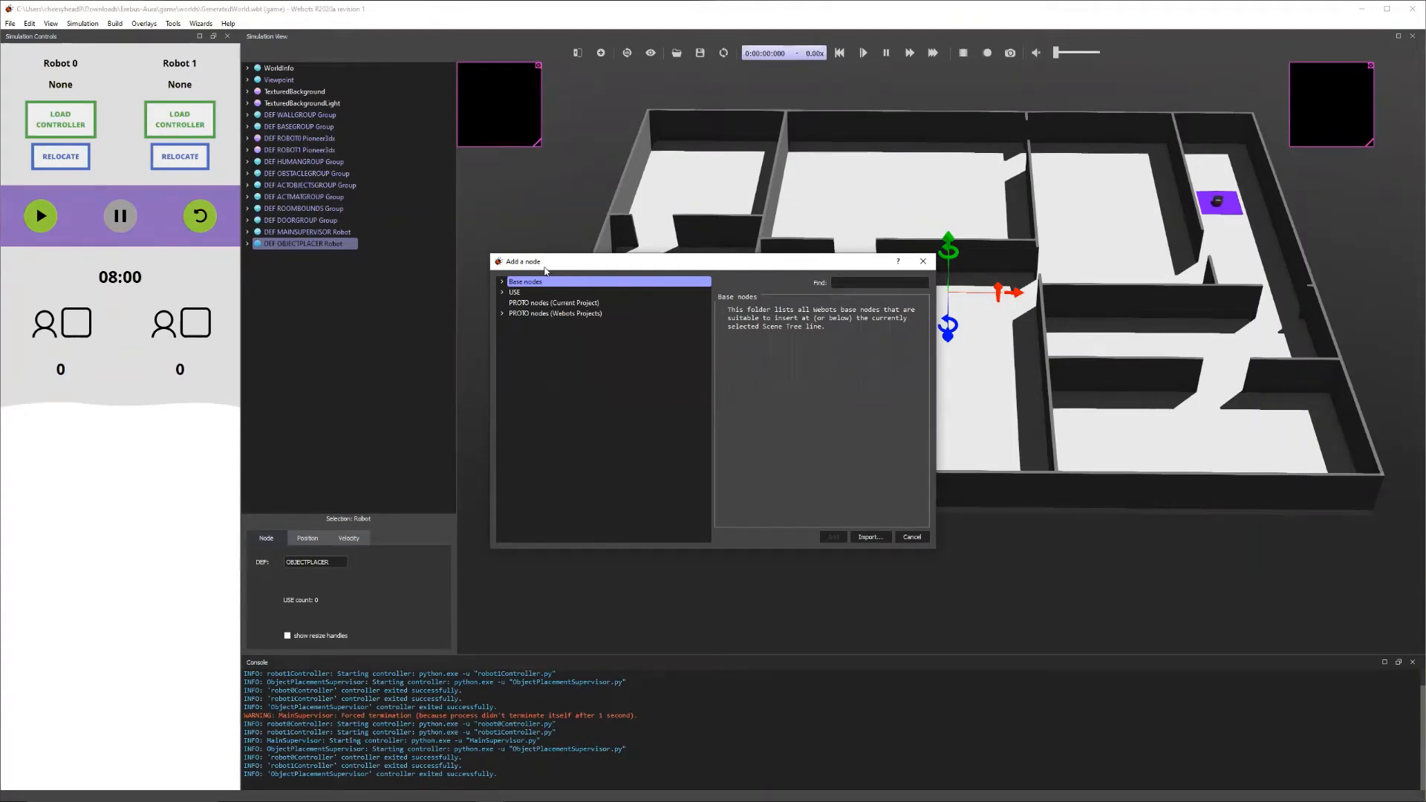
left_click(502, 314)
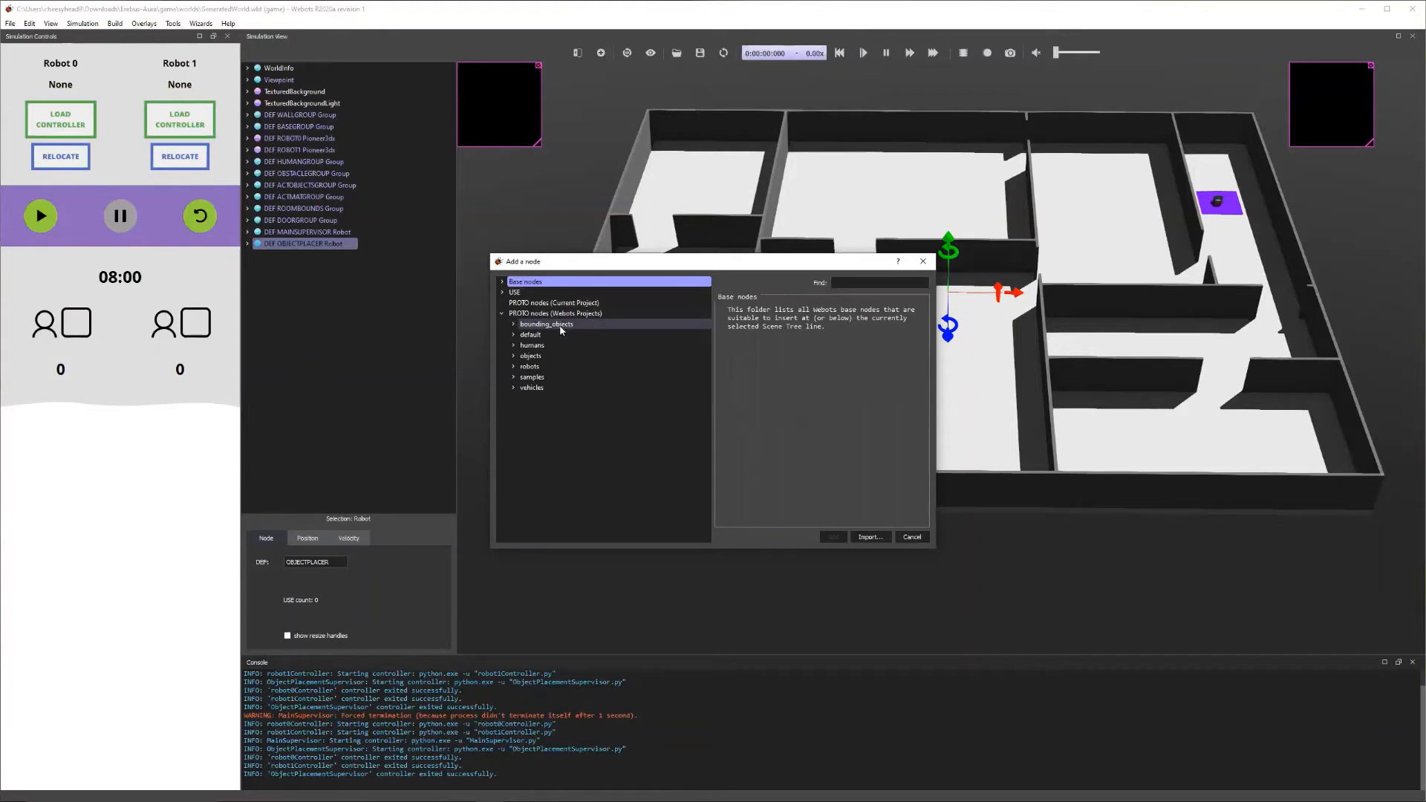
left_click(502, 283)
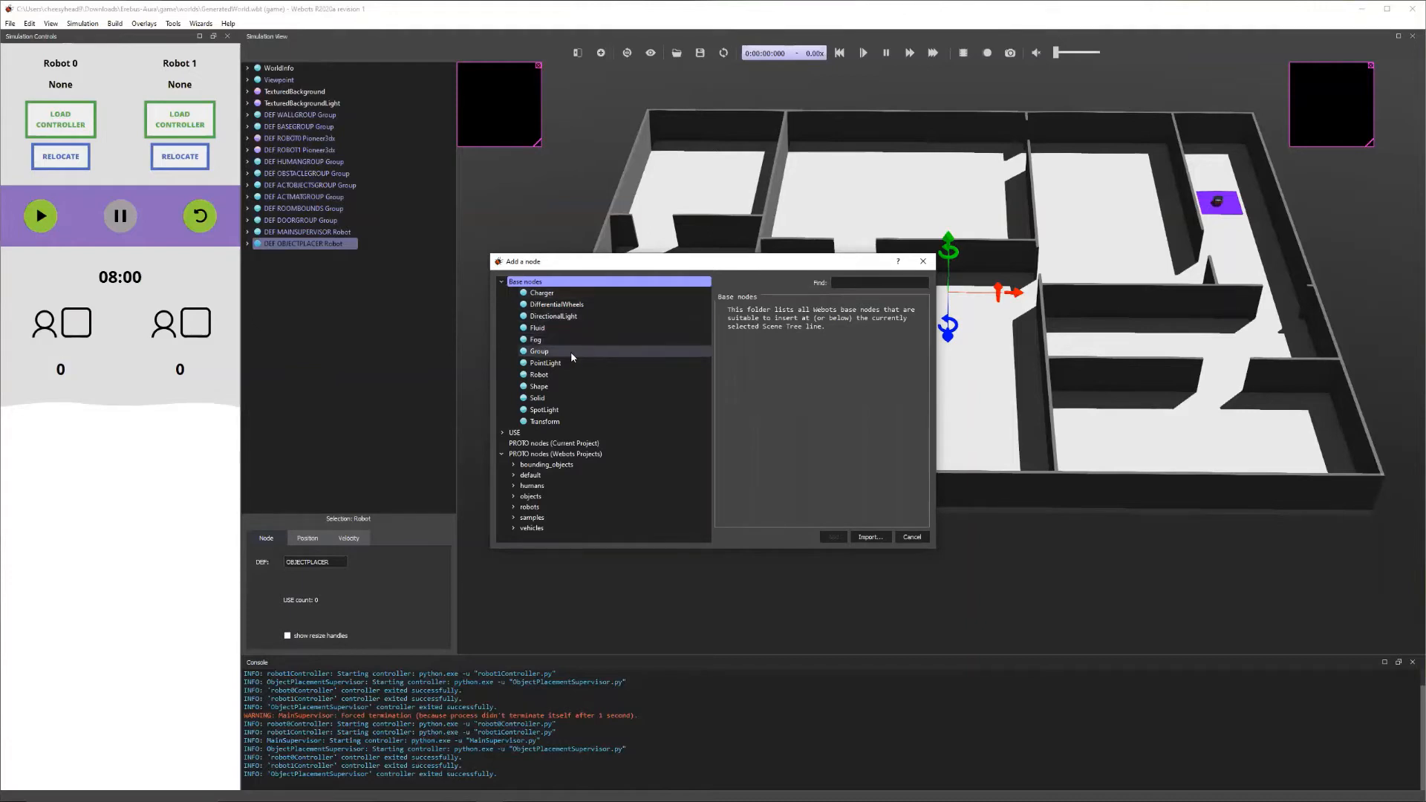
left_click(513, 496)
scroll(515, 491, "down", 1)
left_click(524, 504)
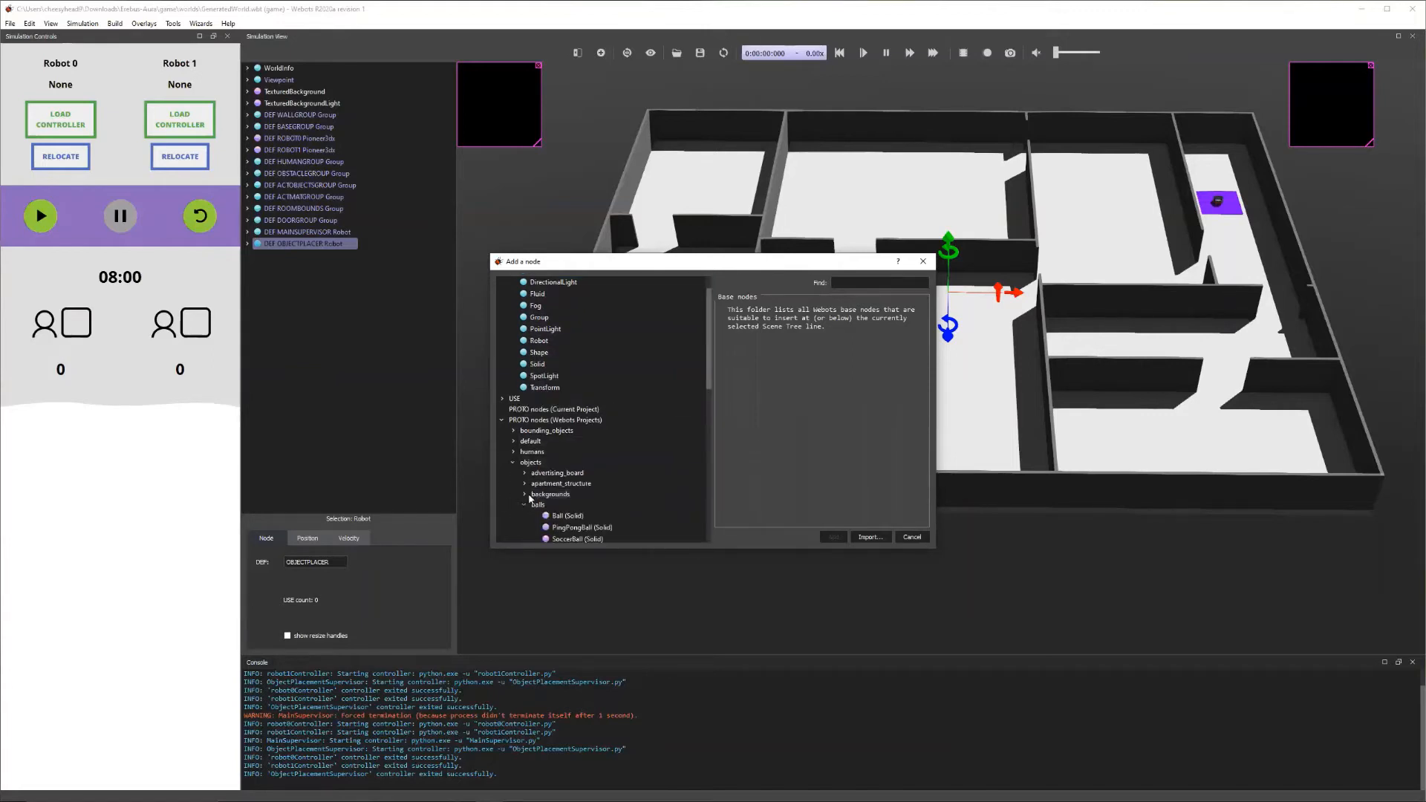
scroll(546, 472, "down", 1)
left_click(578, 504)
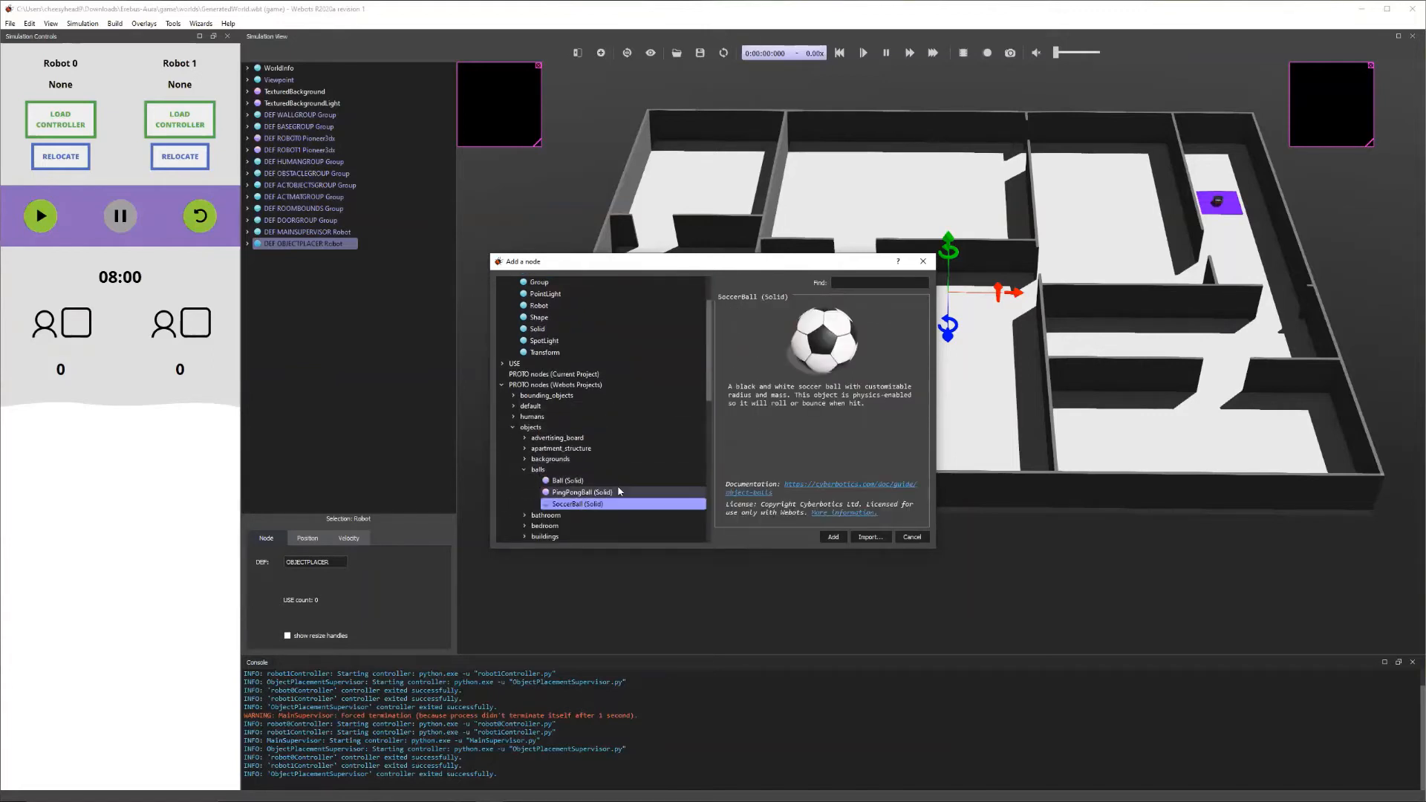
left_click(842, 536)
Step: Select the soccer ball in the 3D scene and shift it a short distance along its red axis near the wall
scroll(959, 356, "up", 2)
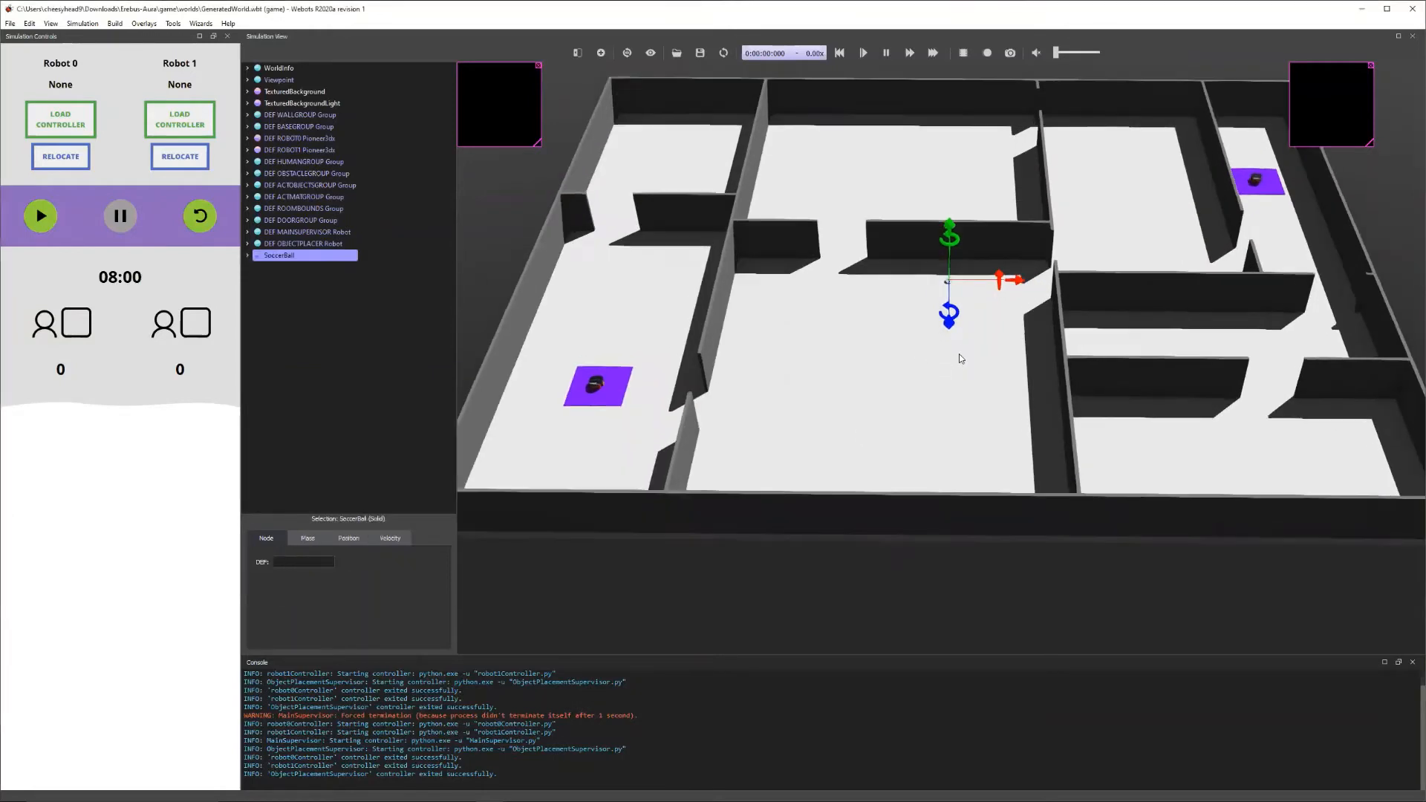
scroll(959, 359, "up", 5)
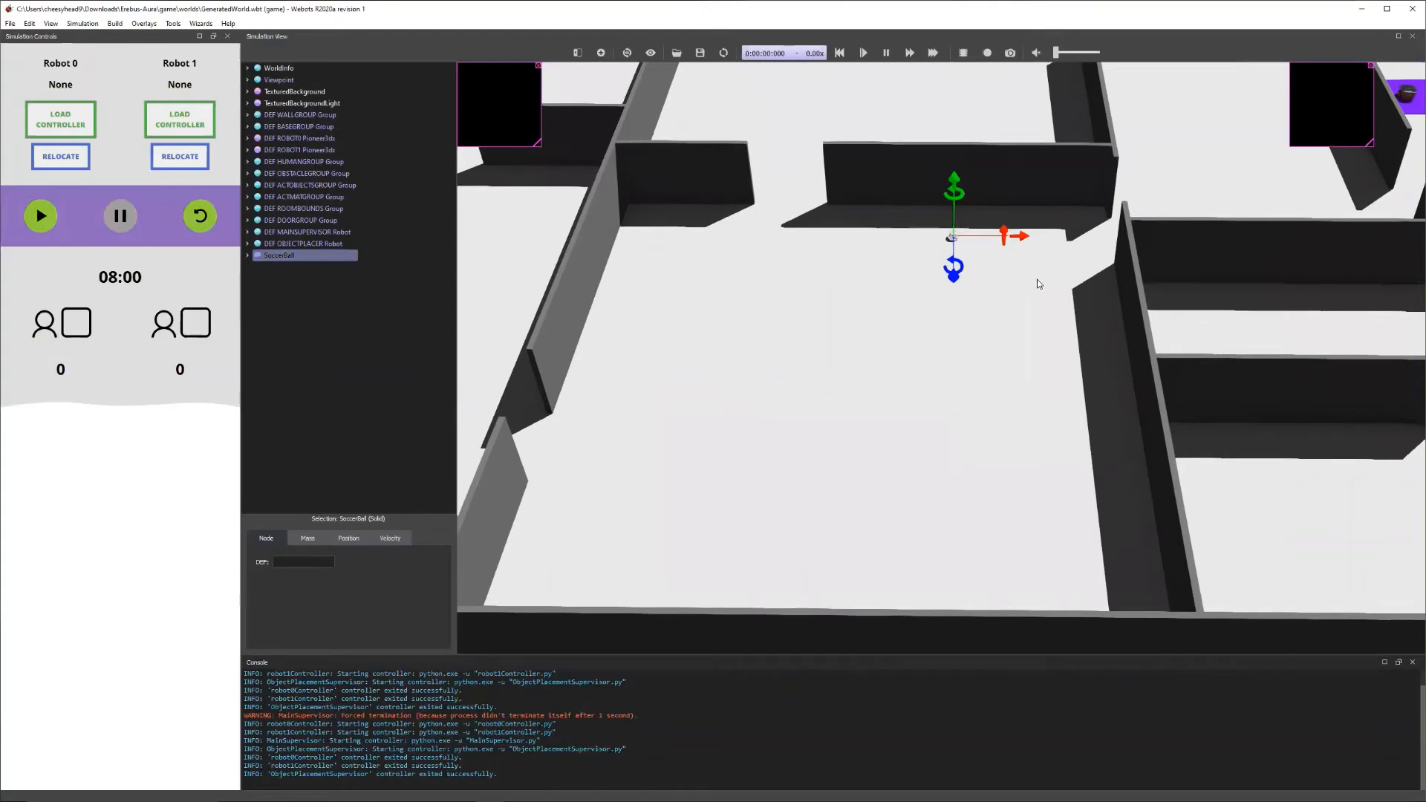
right_click_drag(1038, 283, 951, 427)
scroll(941, 440, "up", 4)
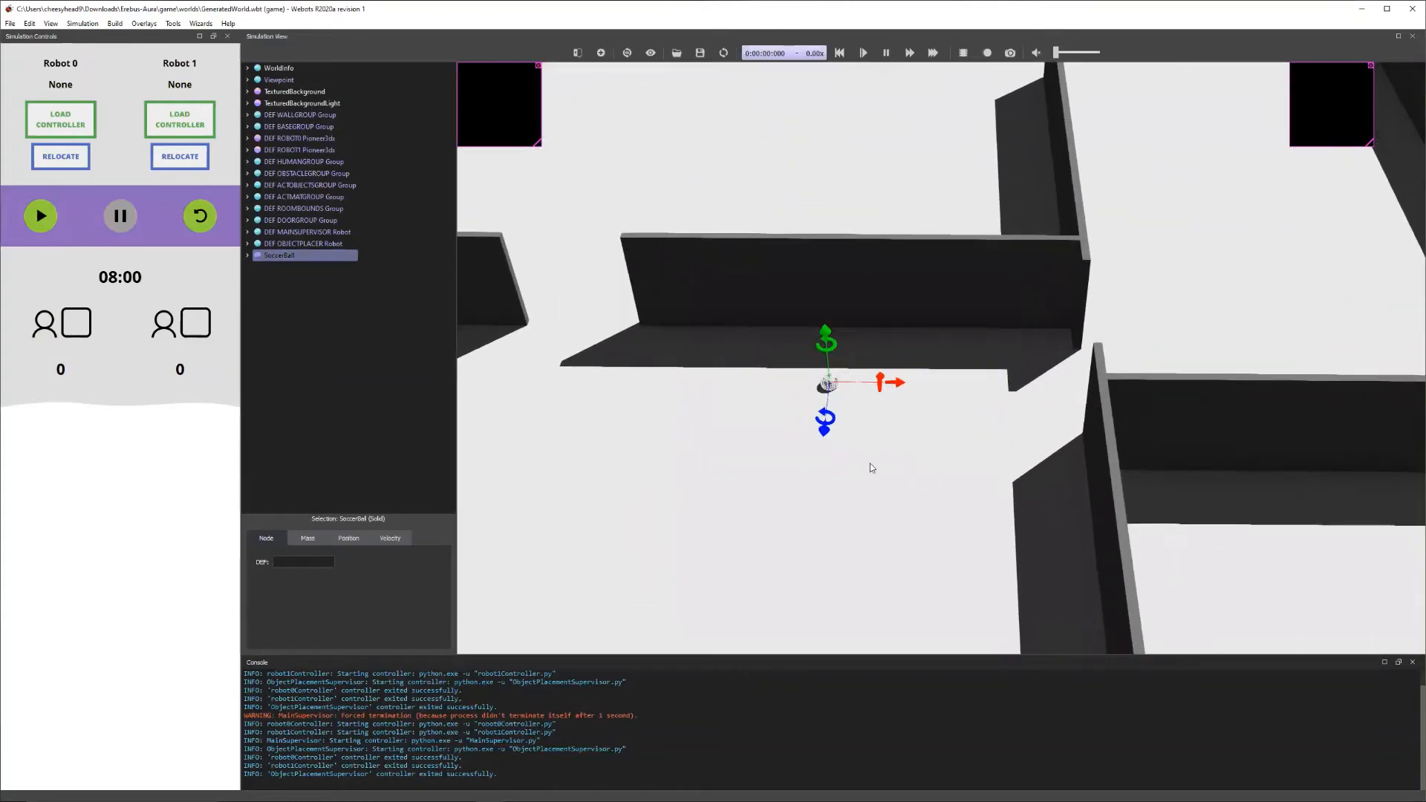
left_click(870, 463)
scroll(865, 461, "up", 6)
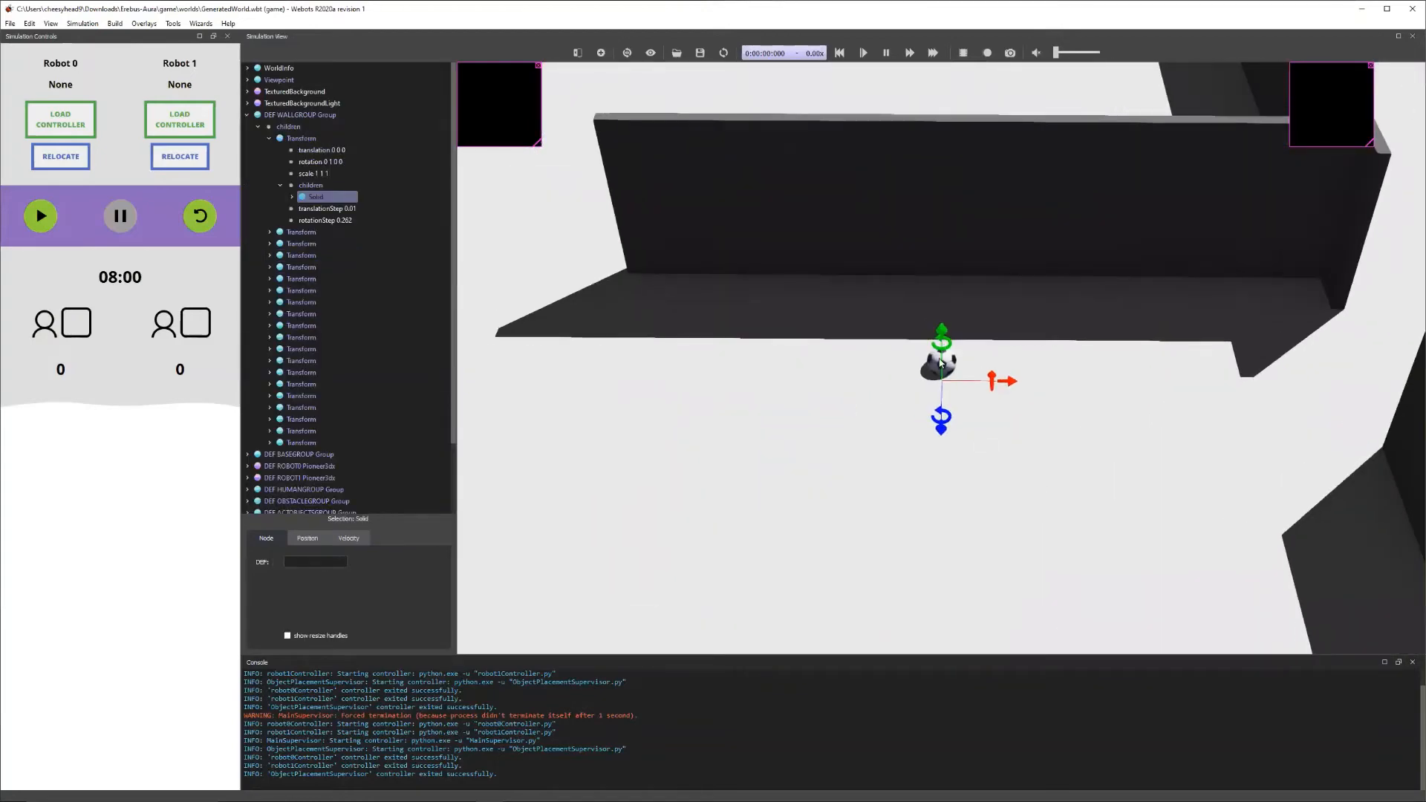
left_click(940, 364)
left_click_drag(1009, 366, 972, 367)
mouse_move(898, 415)
left_mouse_down()
mouse_move(900, 438)
mouse_move(912, 416)
left_mouse_up()
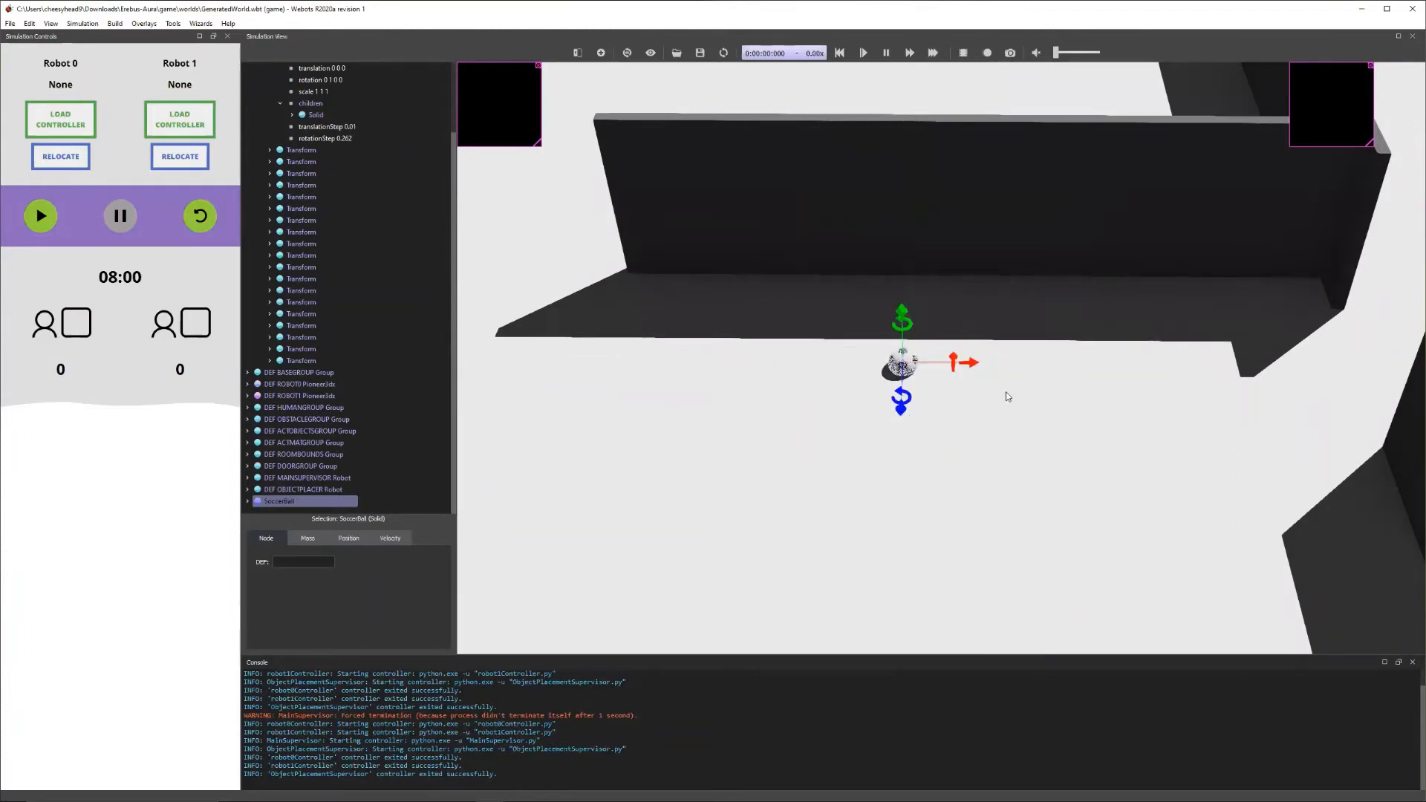
Step: Delete the selected SoccerBall from the world
scroll(1007, 397, "down", 1)
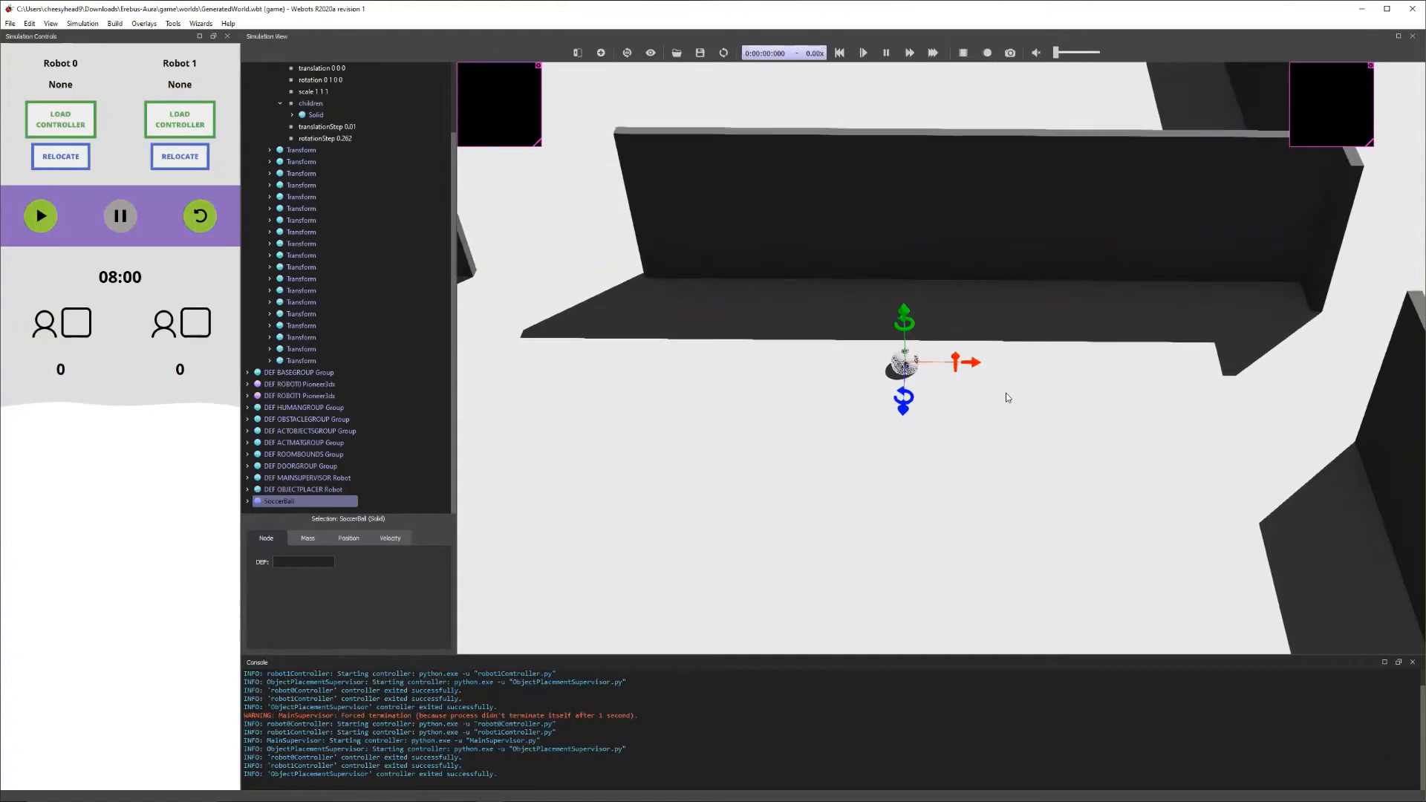
key("Delete")
scroll(1005, 397, "down", 2)
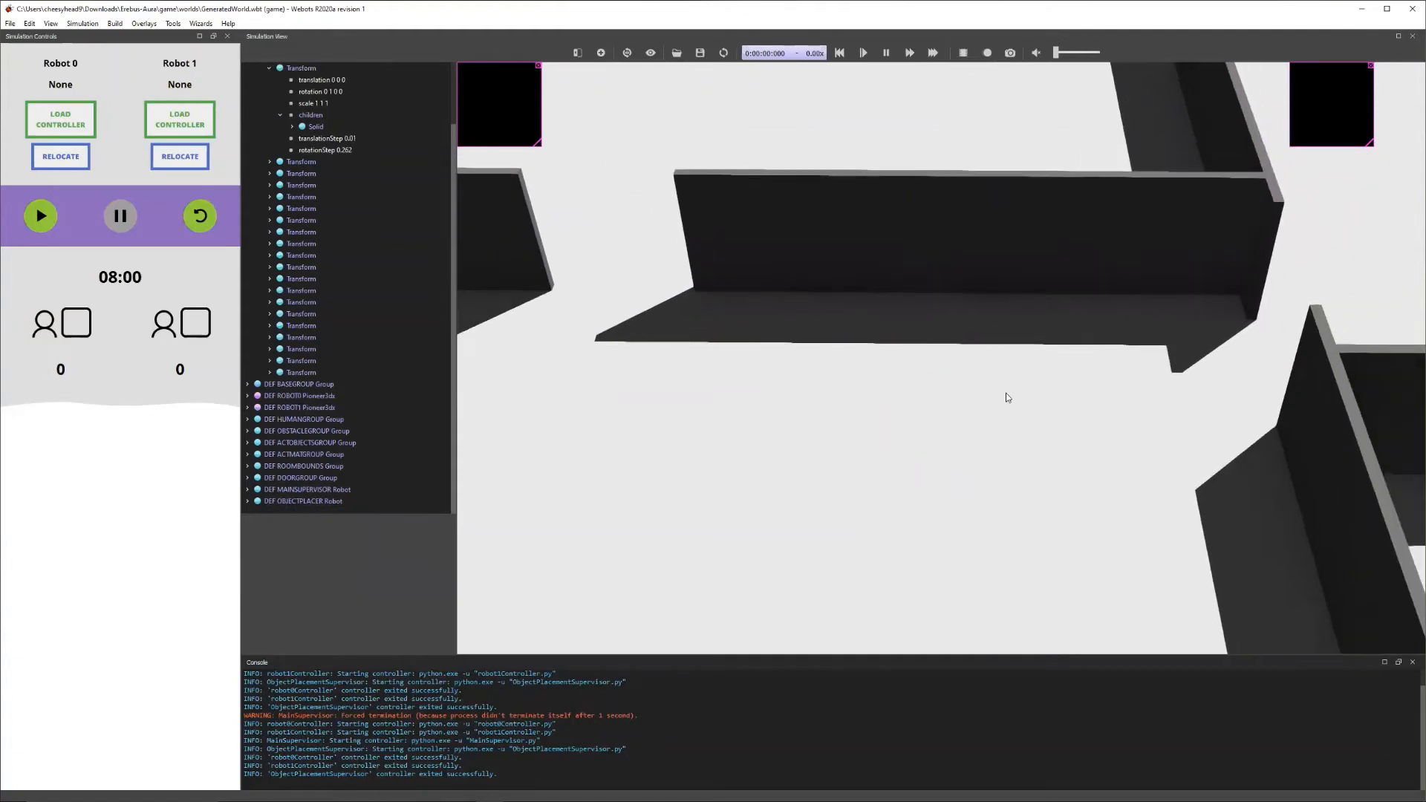
scroll(1007, 397, "down", 1)
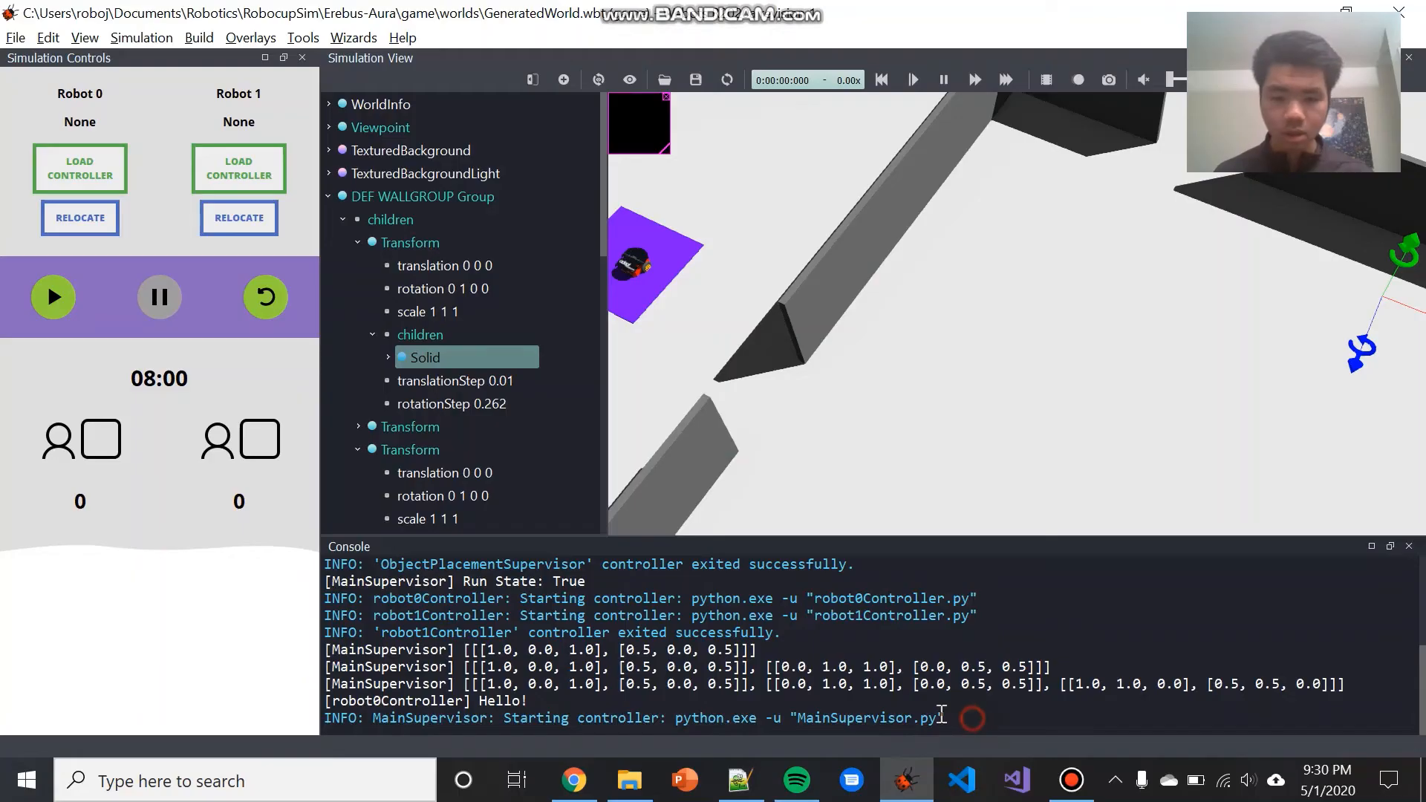
Step: Examine the console output, including the controller start messages, the MainSupervisor lists and the line printed by robot0Controller
left_click_drag(965, 718, 506, 597)
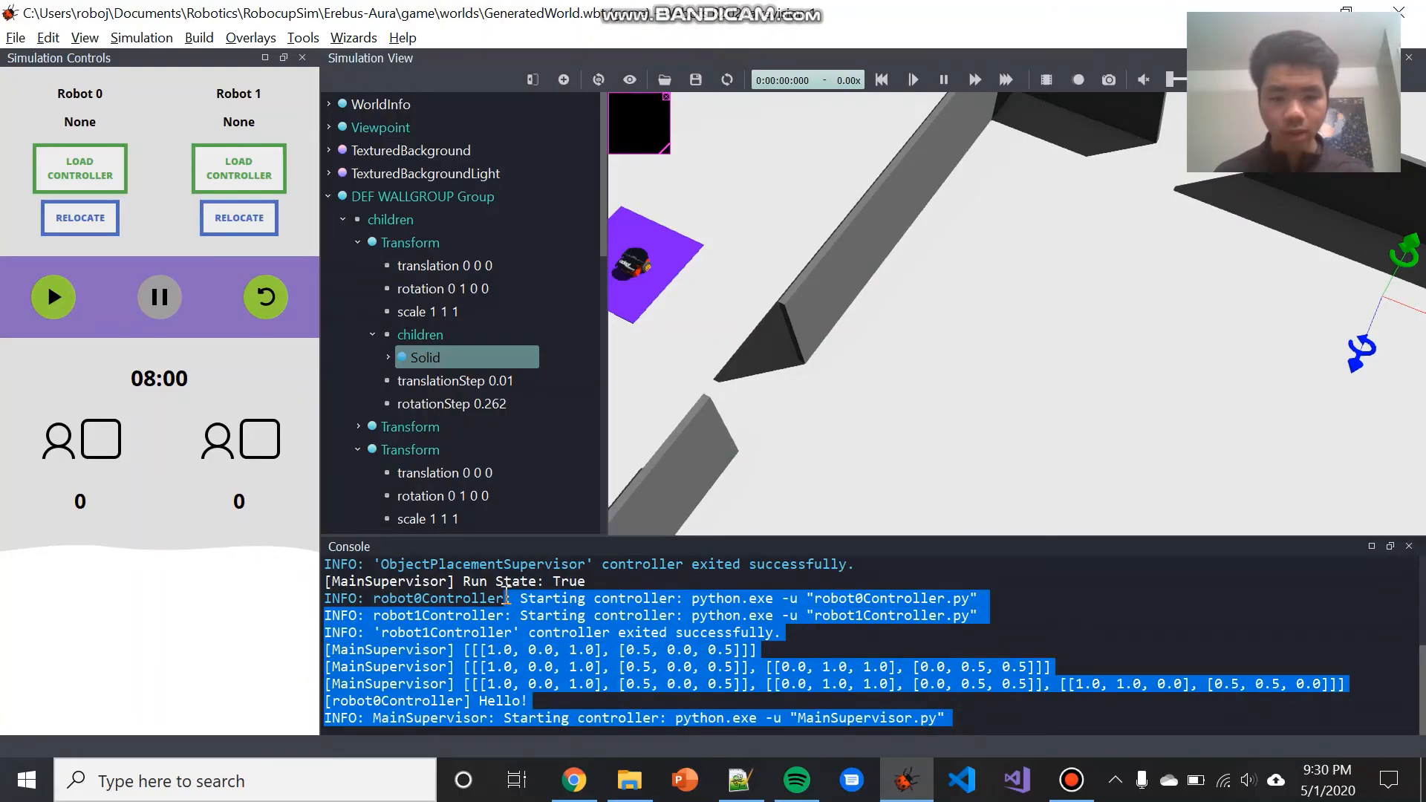
left_click(786, 616)
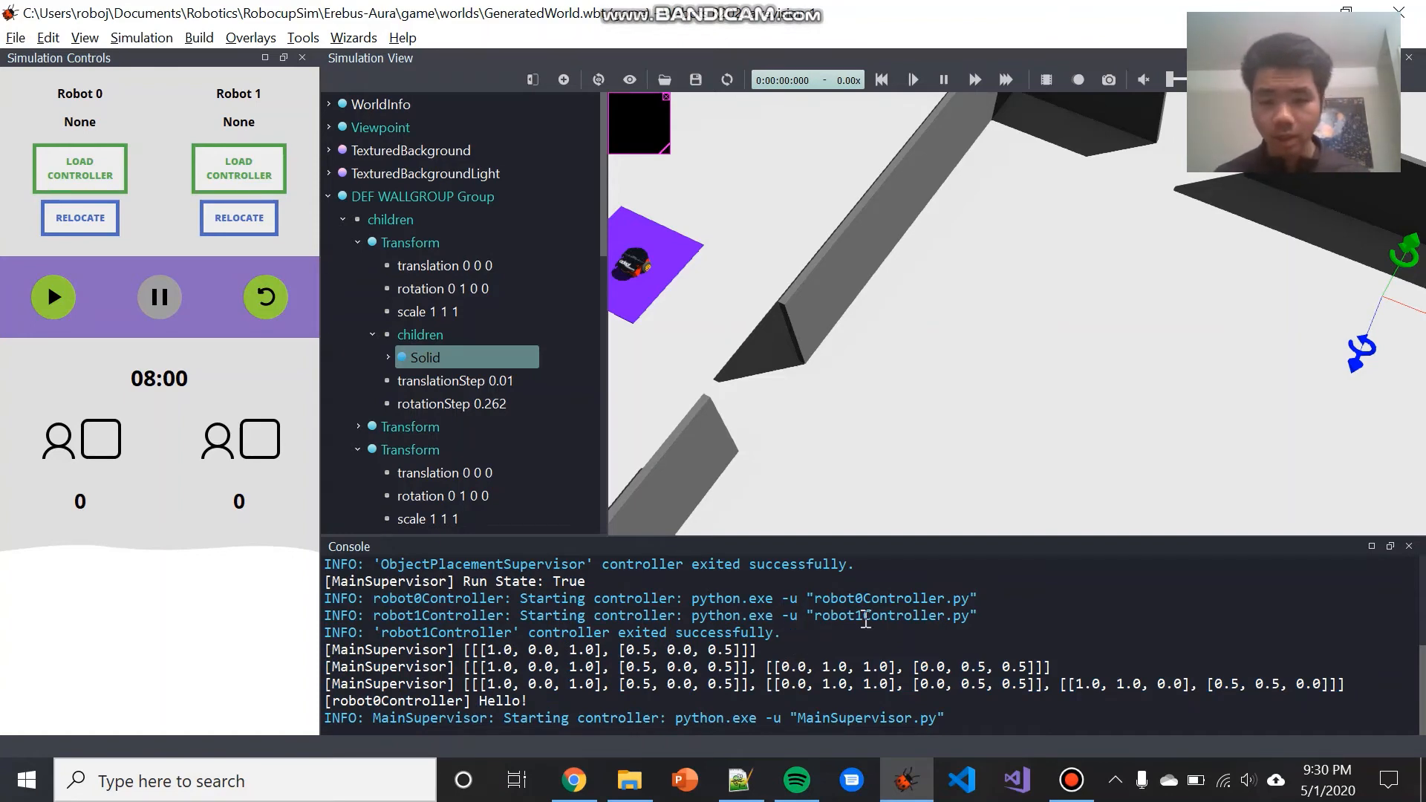
left_click_drag(991, 615, 679, 602)
left_click(853, 615)
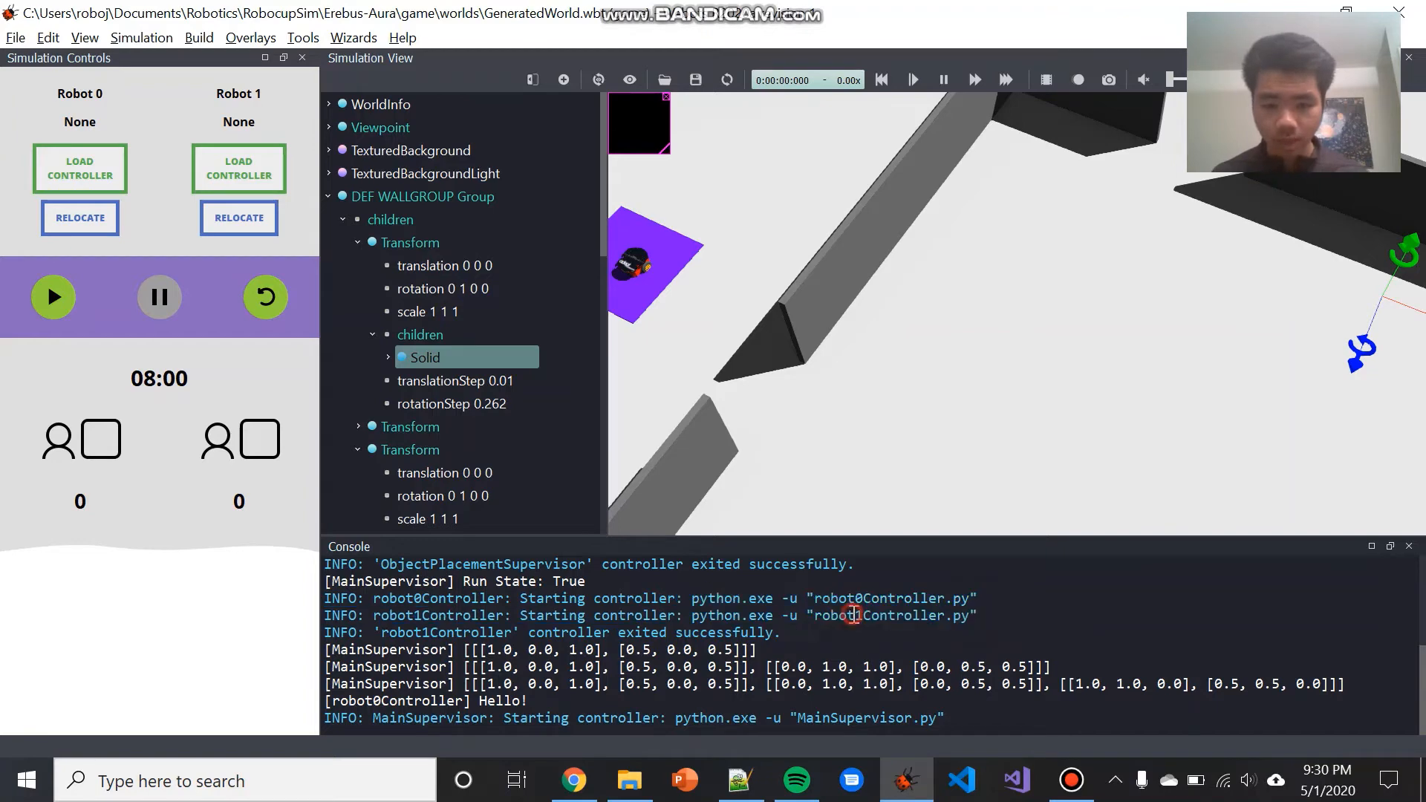
left_click_drag(889, 669, 666, 643)
left_click(718, 678)
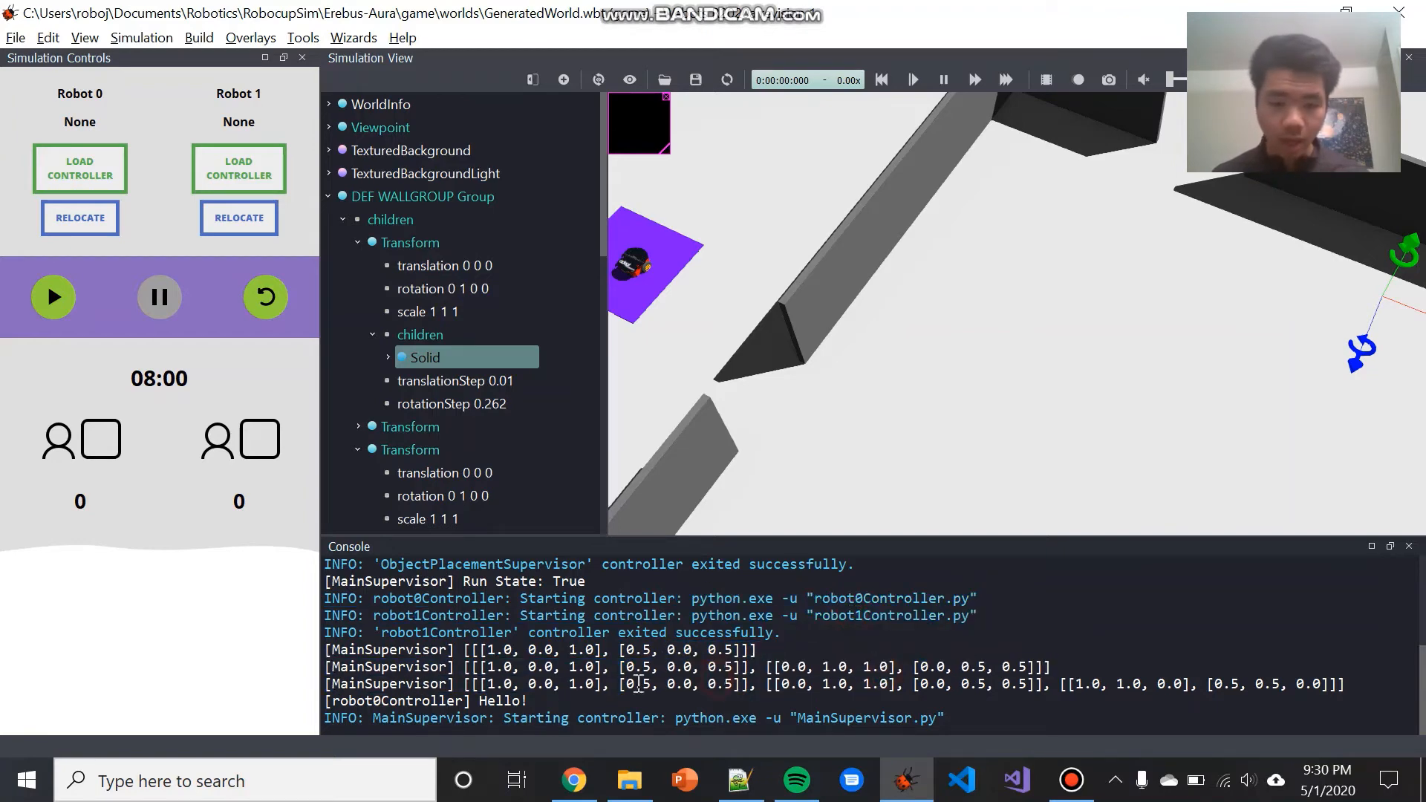
left_click_drag(534, 700, 438, 700)
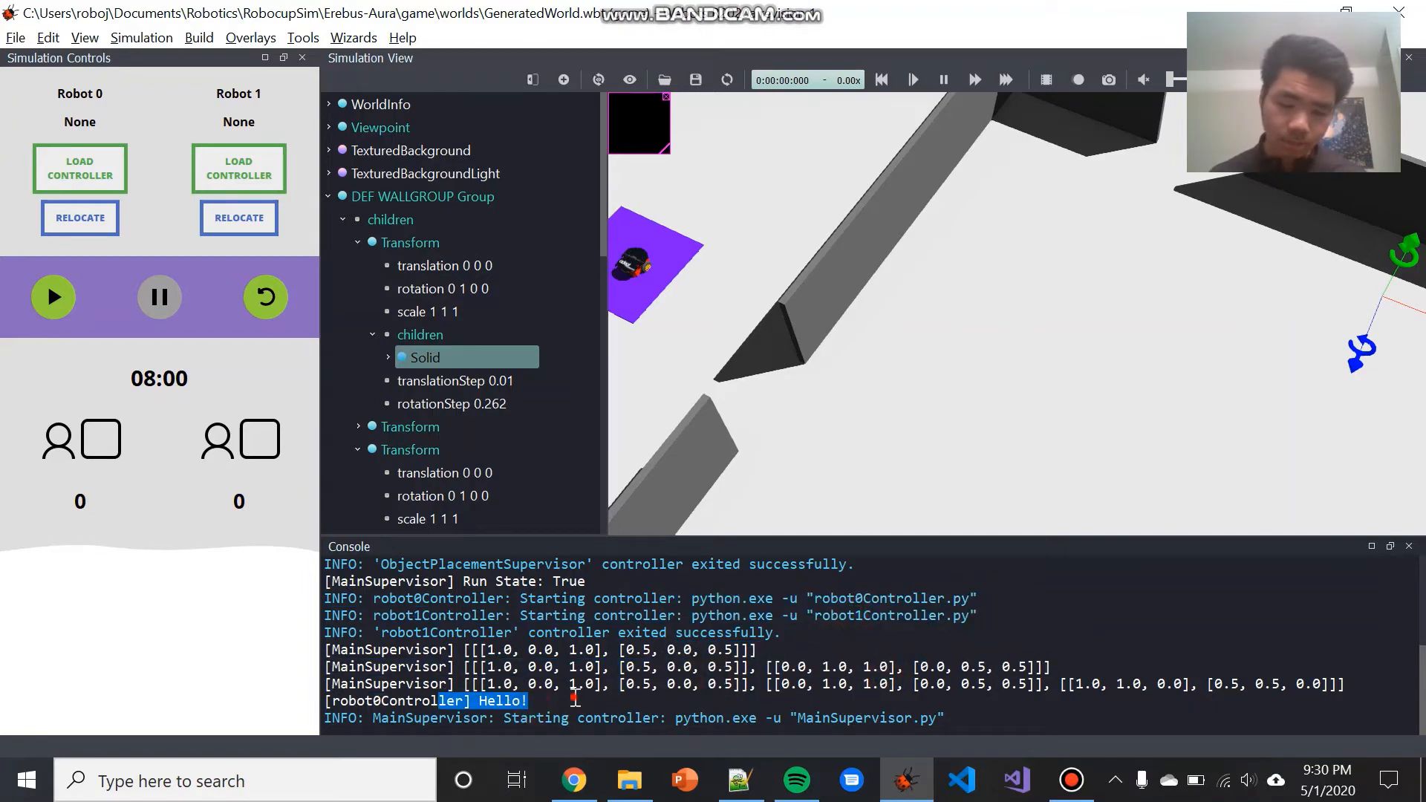
left_click(574, 698)
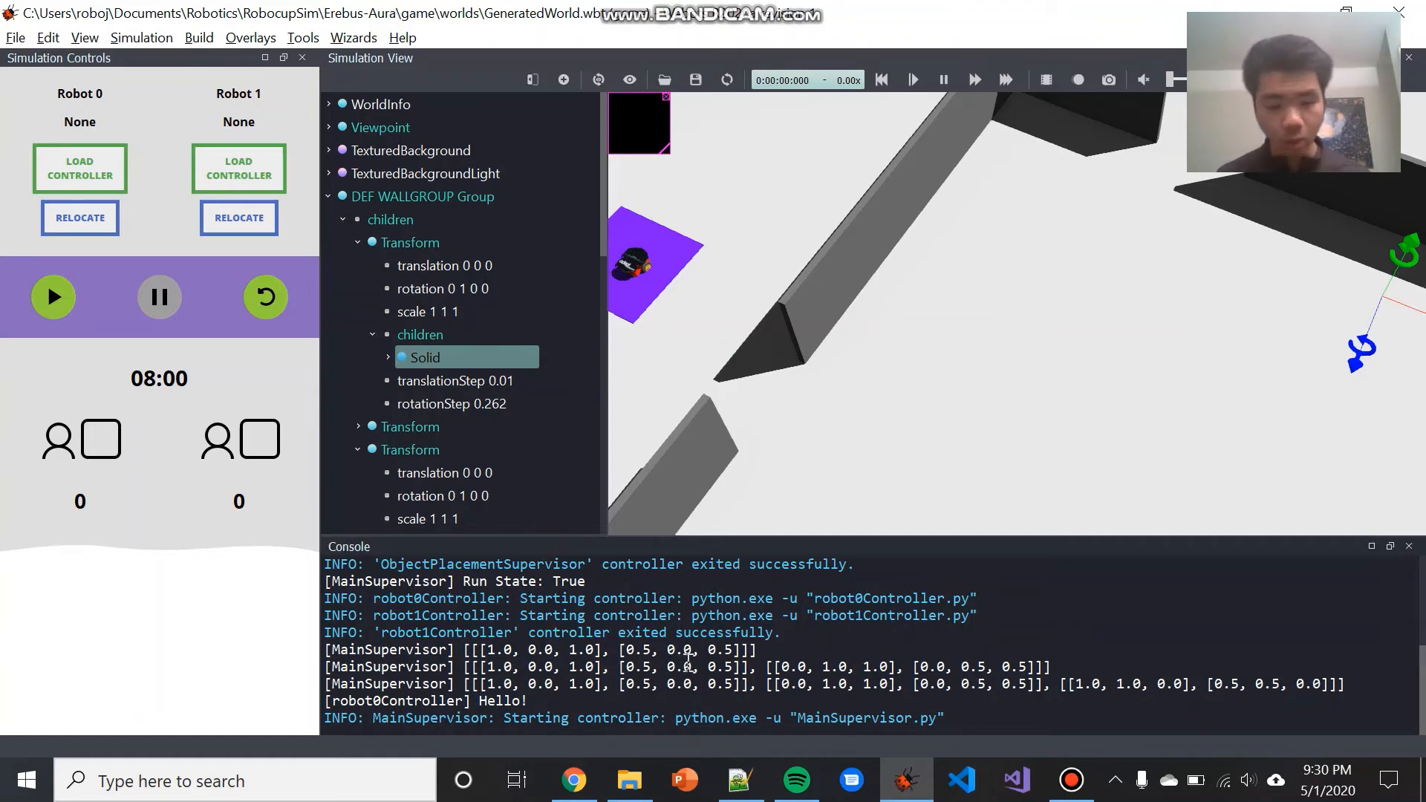
scroll(722, 670, "down", 2, "ctrl")
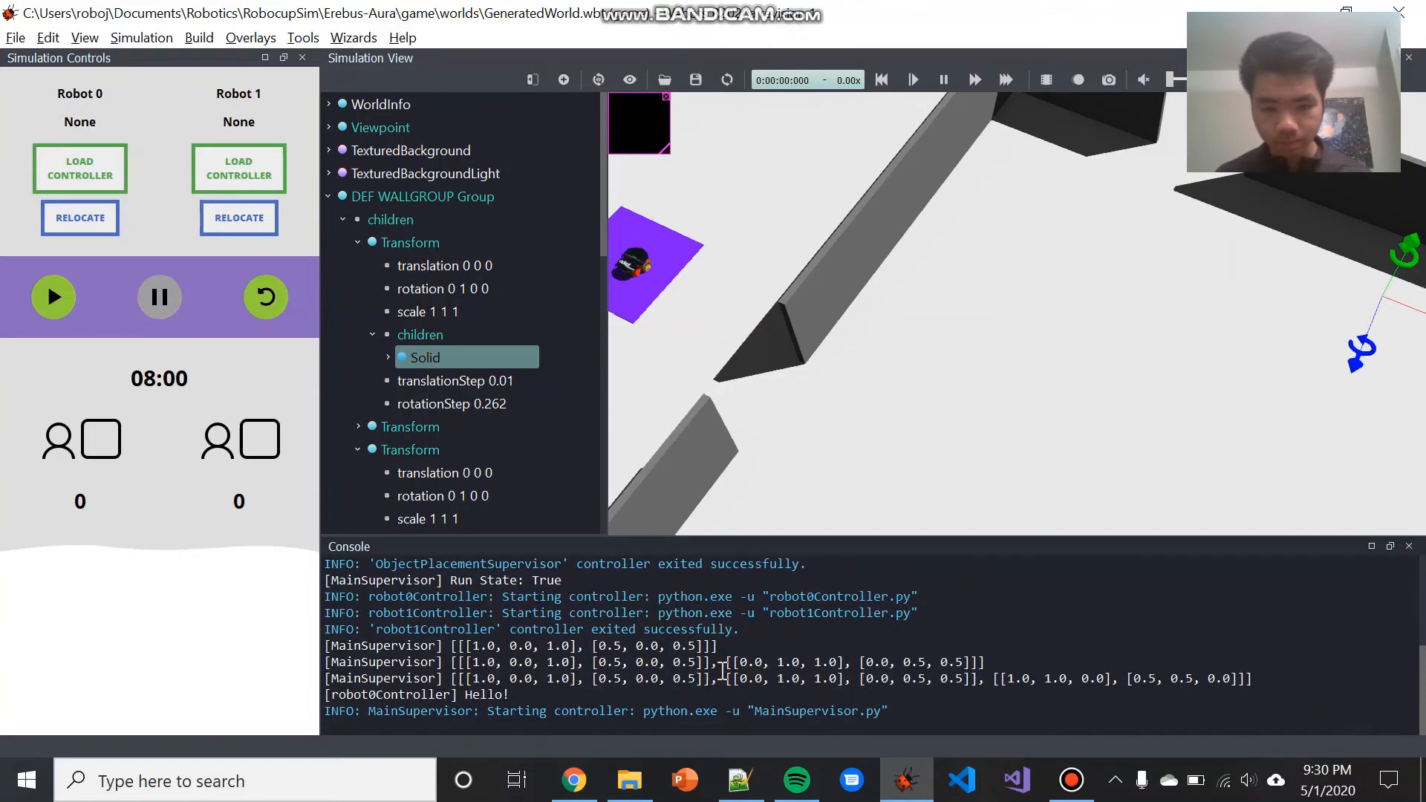
scroll(722, 670, "up", 1, "ctrl")
left_click_drag(793, 698, 571, 610)
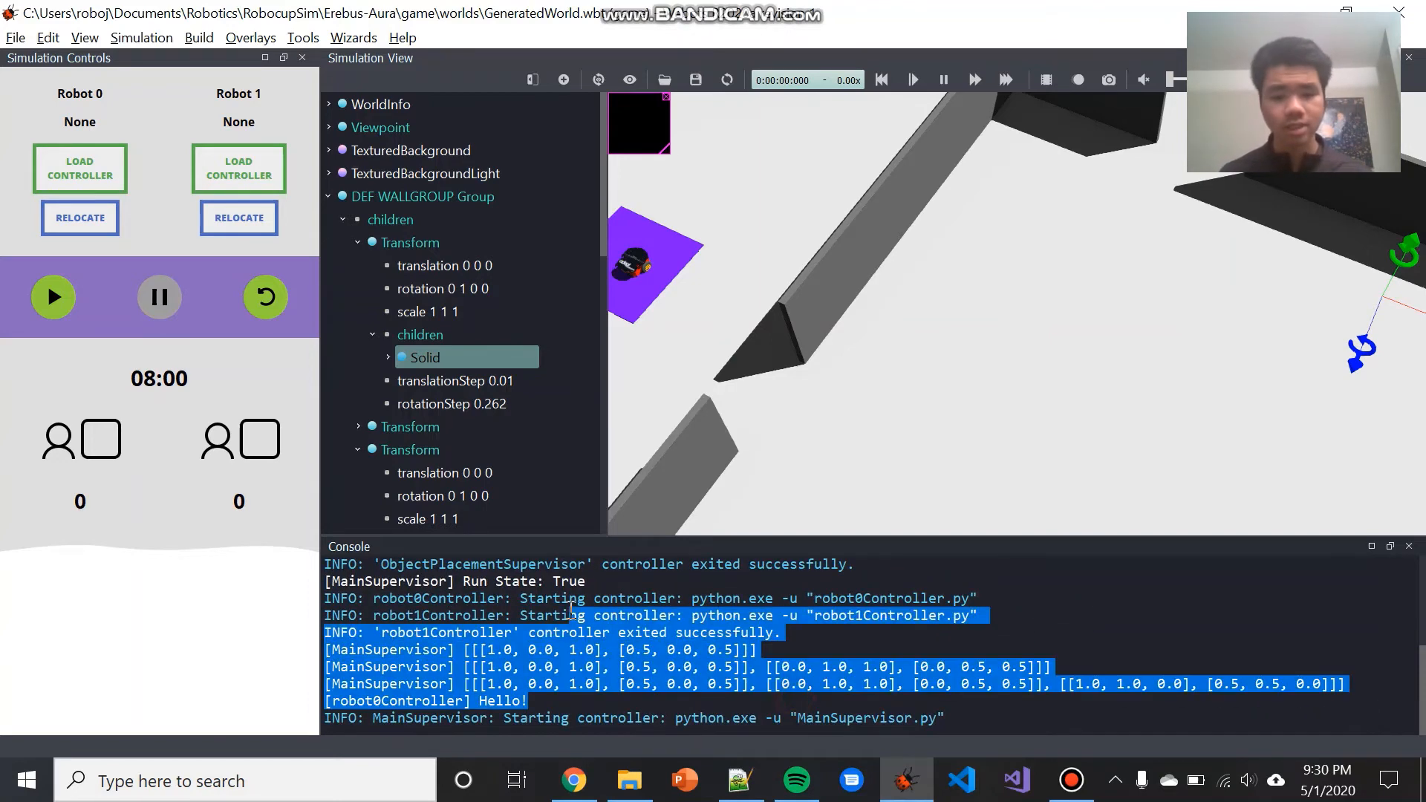
left_click(809, 681)
Step: Clear all output from the console
right_click(602, 615)
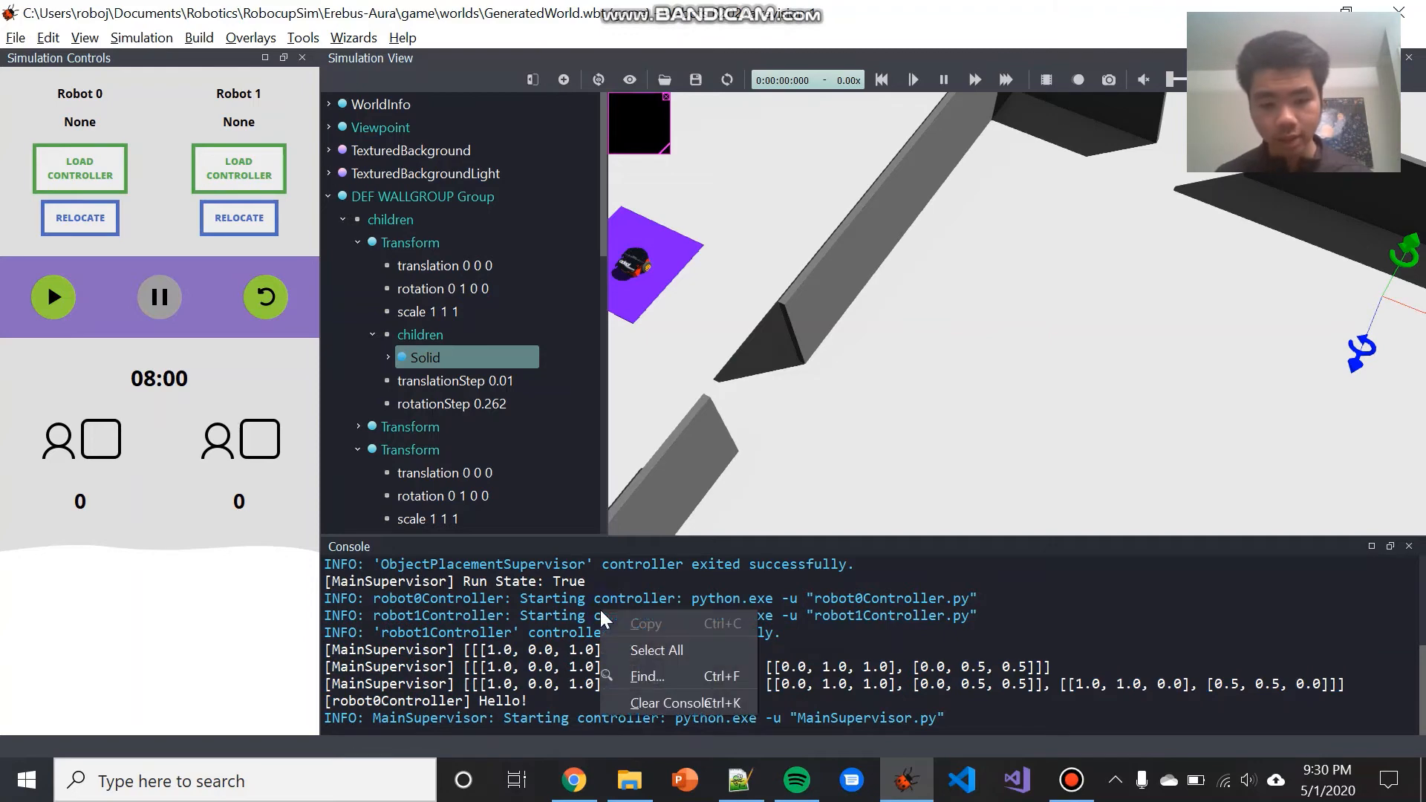
left_click(875, 636)
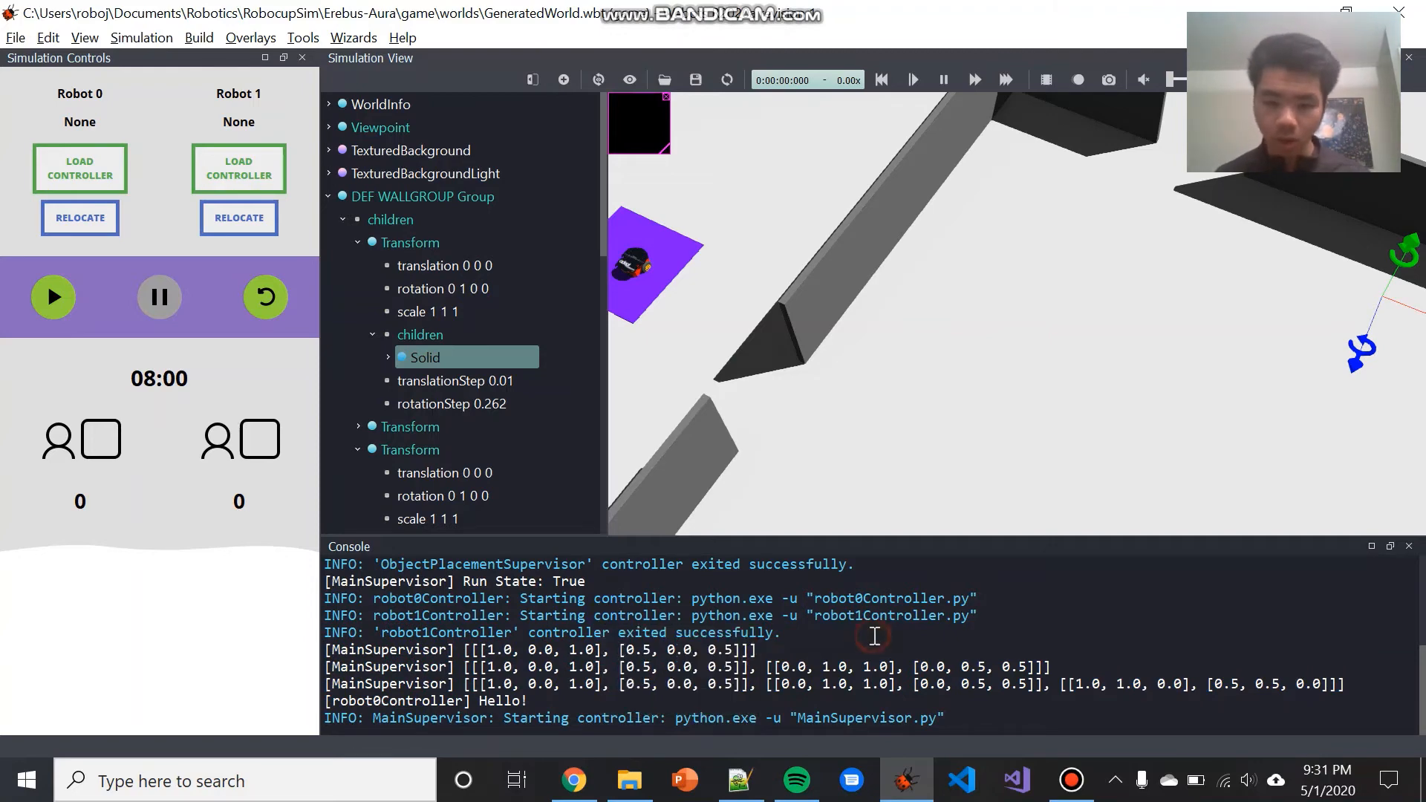
key("ctrl+k")
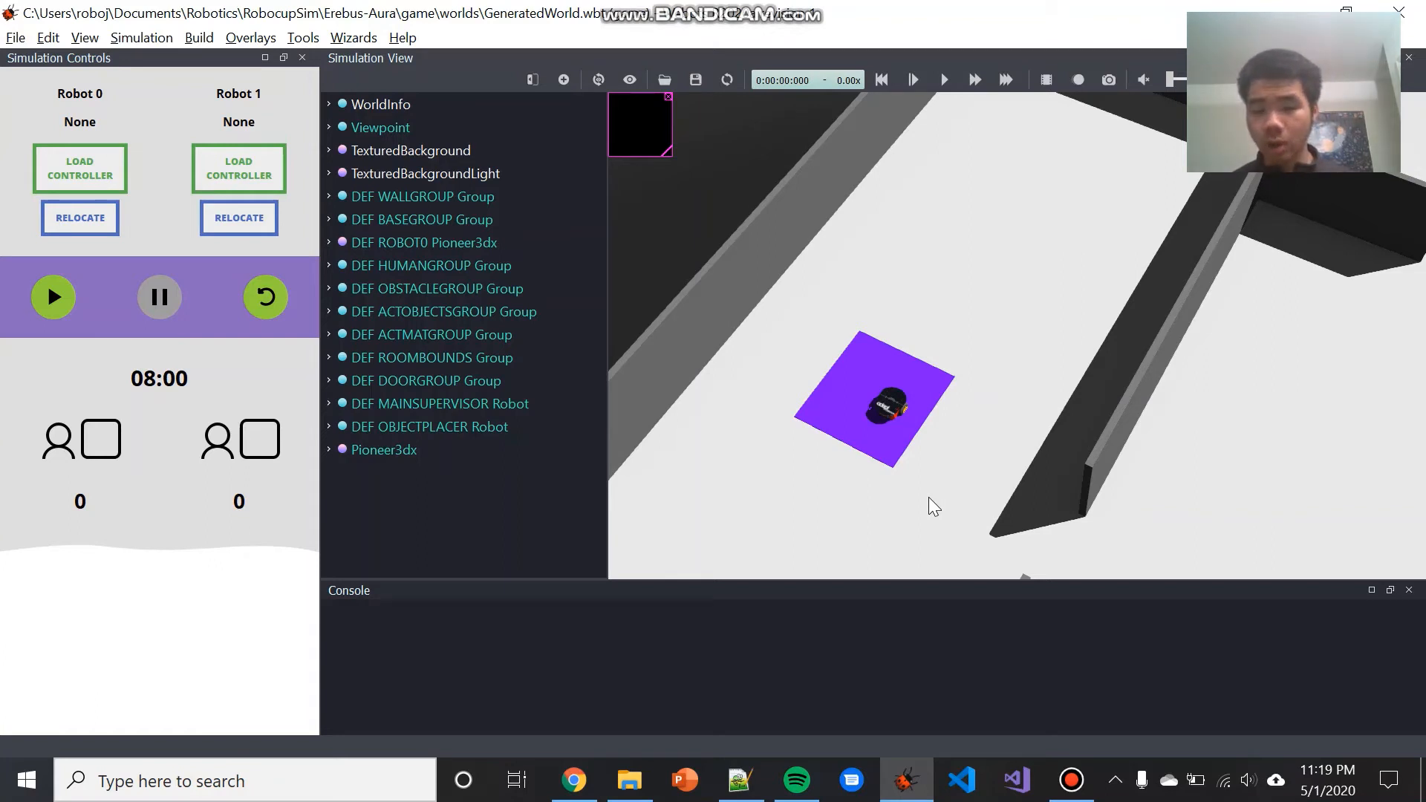
Step: Select the Pioneer3dx robot on the purple pad, run the simulation to watch it drive, and pause the run
left_click(888, 404)
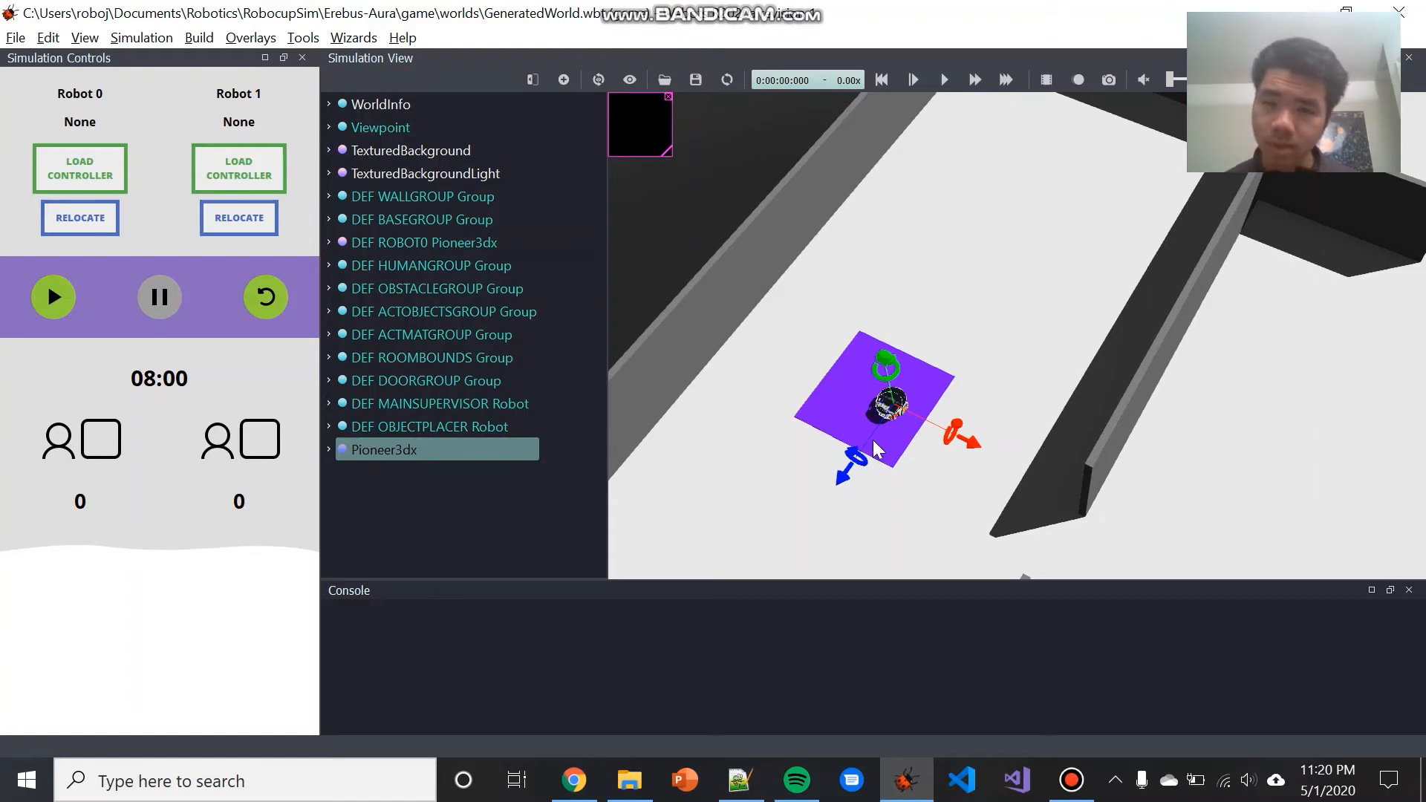
left_click(944, 80)
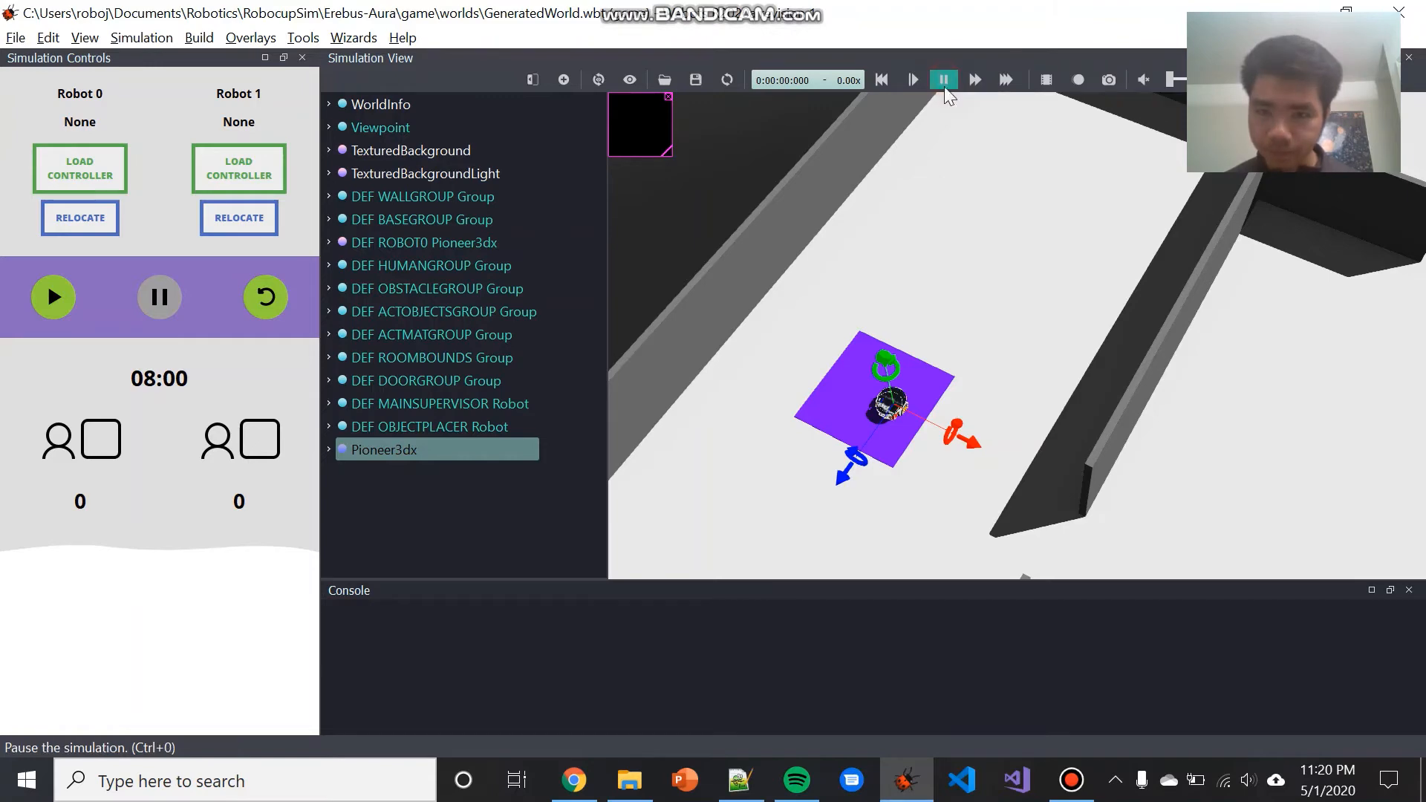
left_click_drag(836, 477, 844, 475)
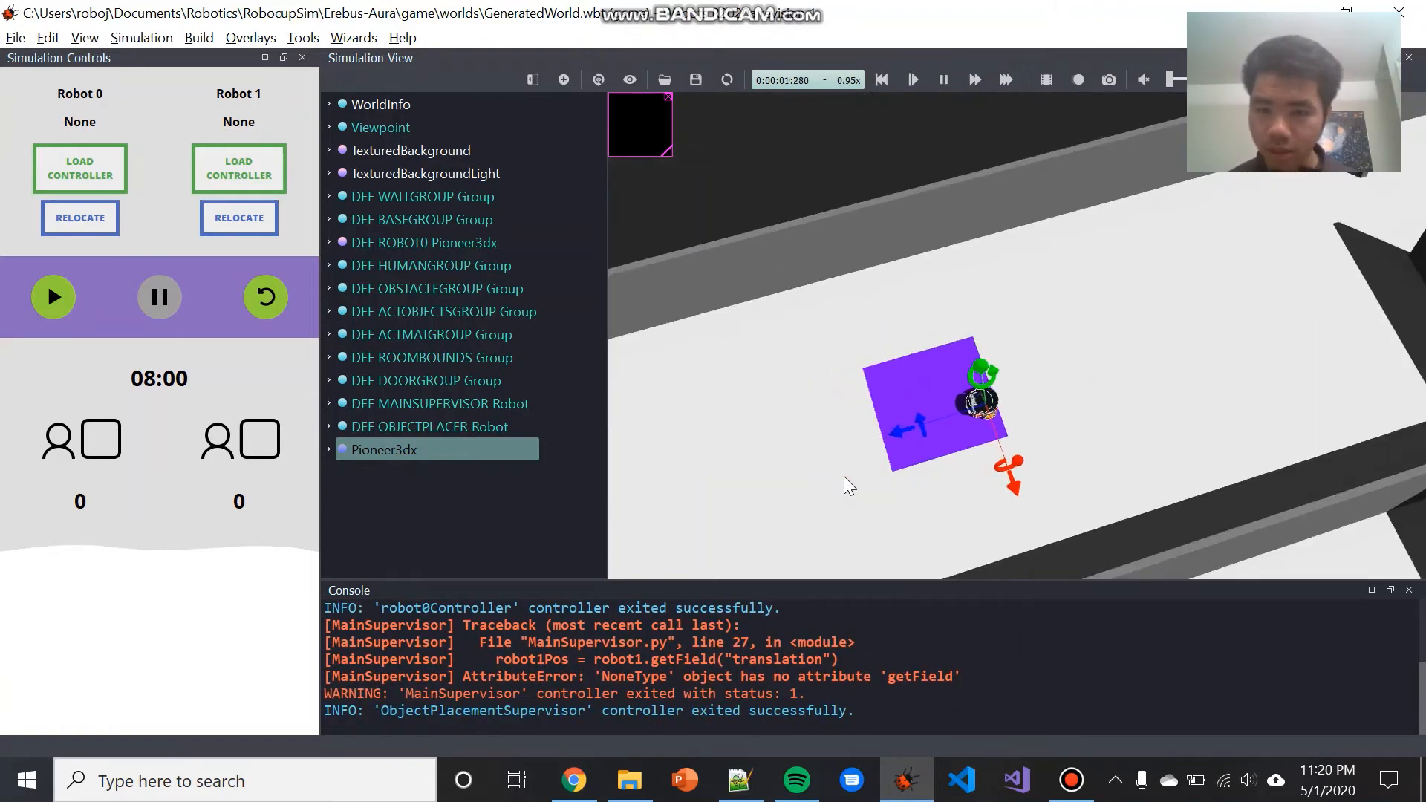
right_click_drag(989, 426, 940, 389)
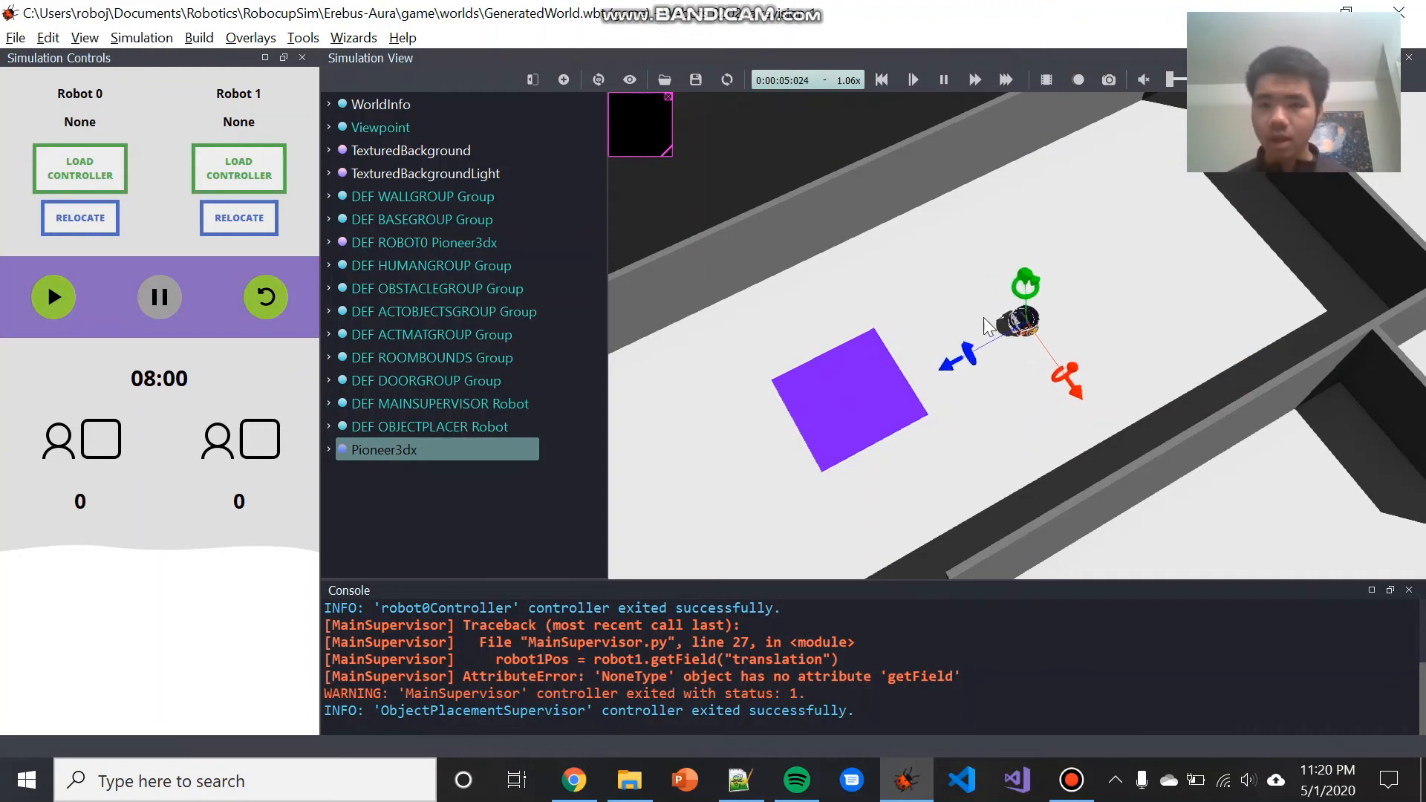
left_click(948, 84)
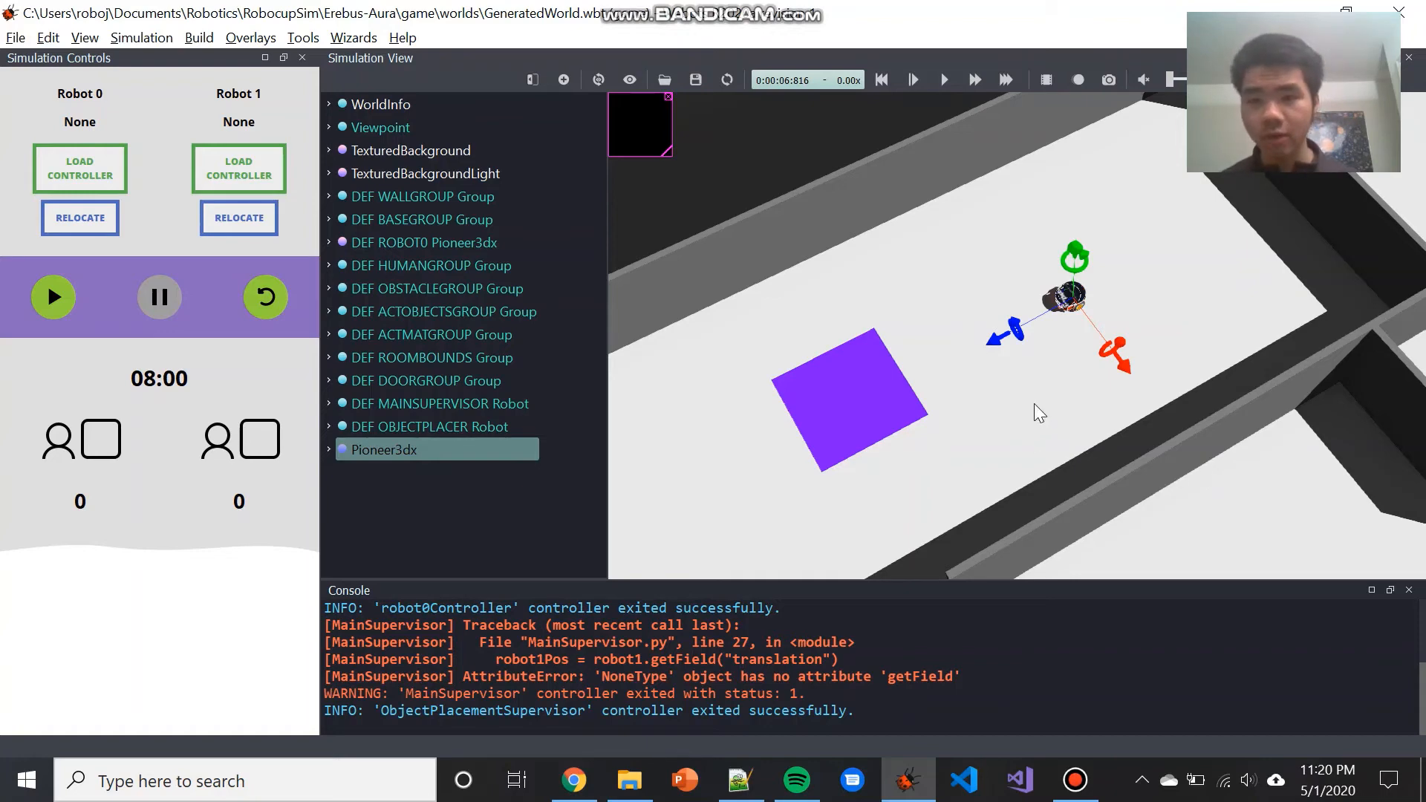
Step: Select the long outer wall, the purple pad and the Pioneer3dx robot in turn in the 3D scene
left_click(818, 214)
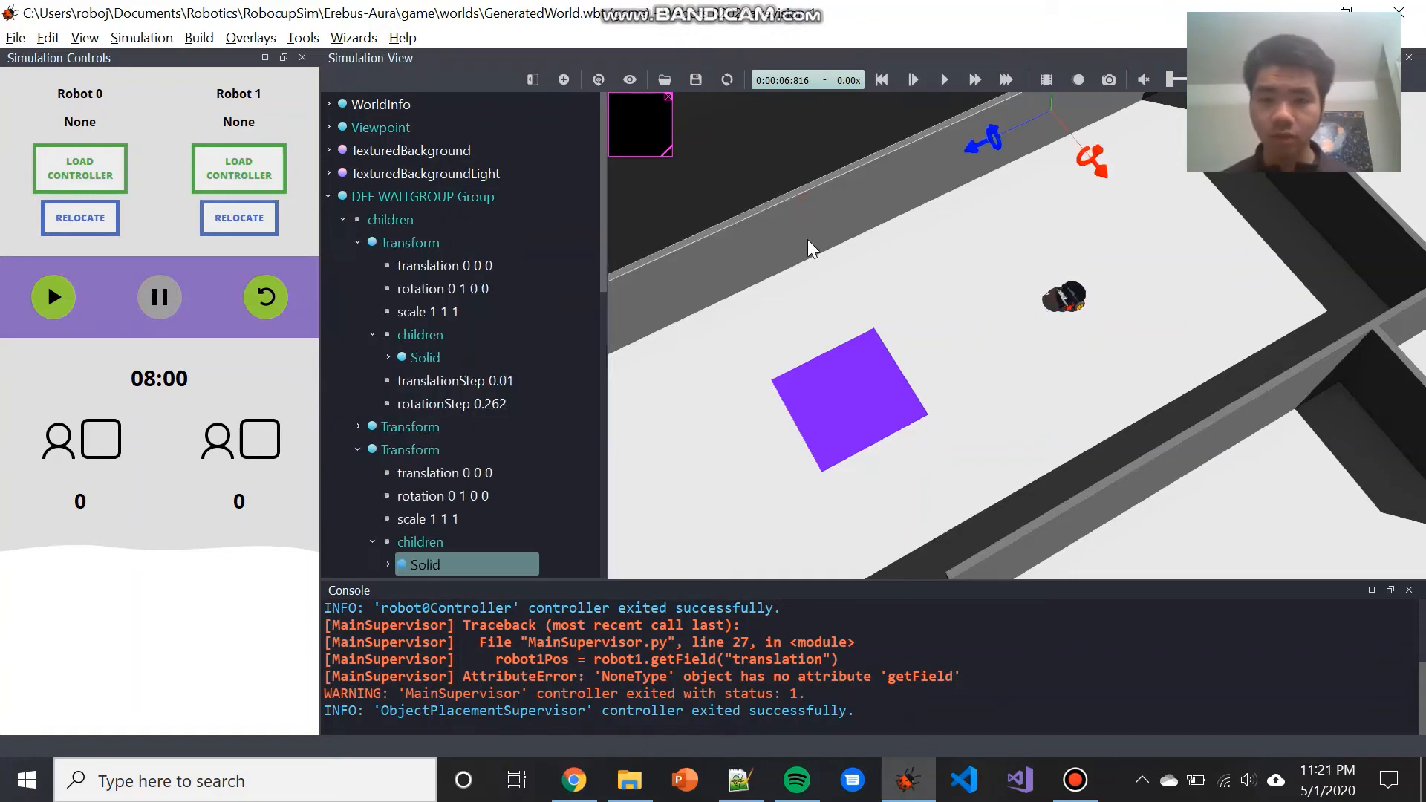
left_click(869, 411)
left_click(1067, 296)
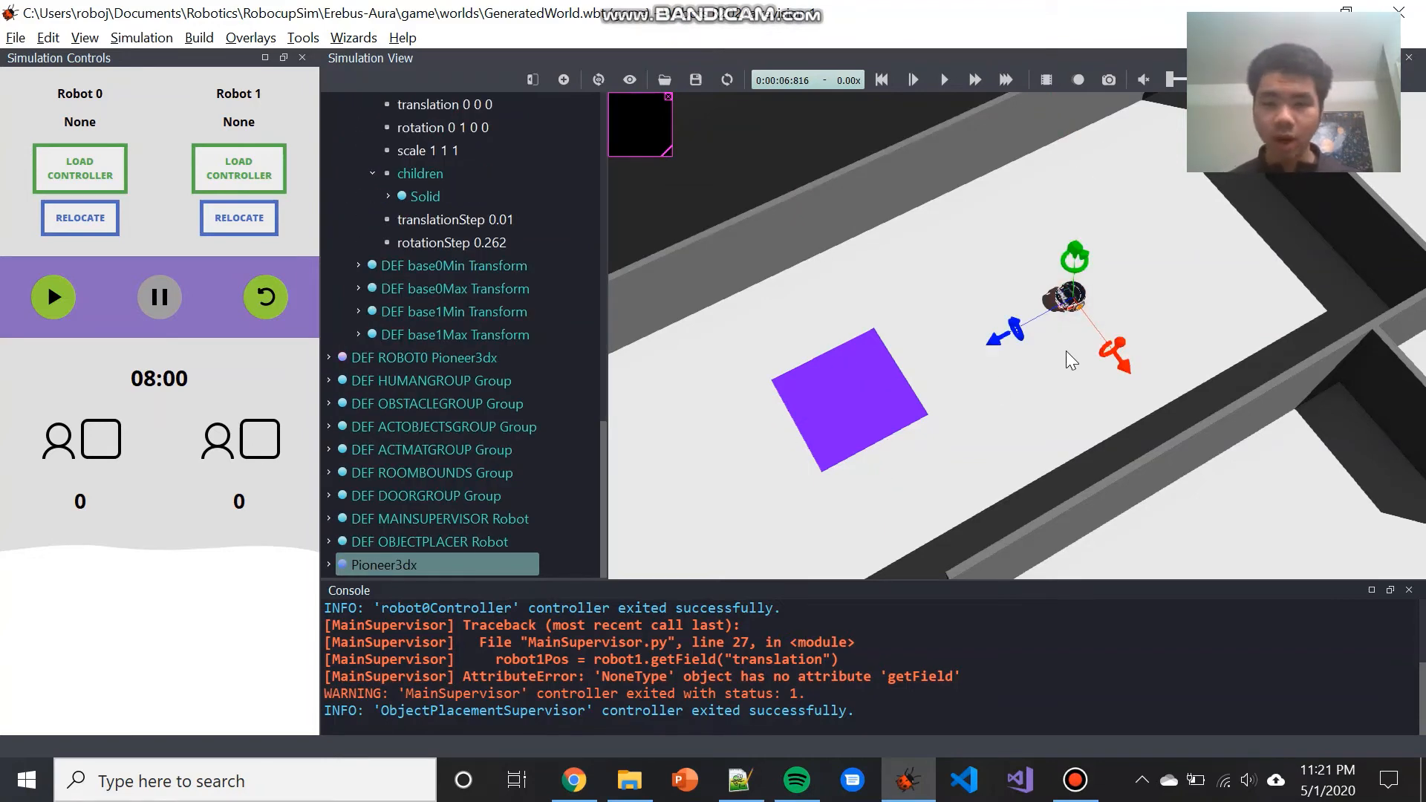
Step: Reset the simulation to its initial state and look over the area around the purple pad
left_click(695, 80)
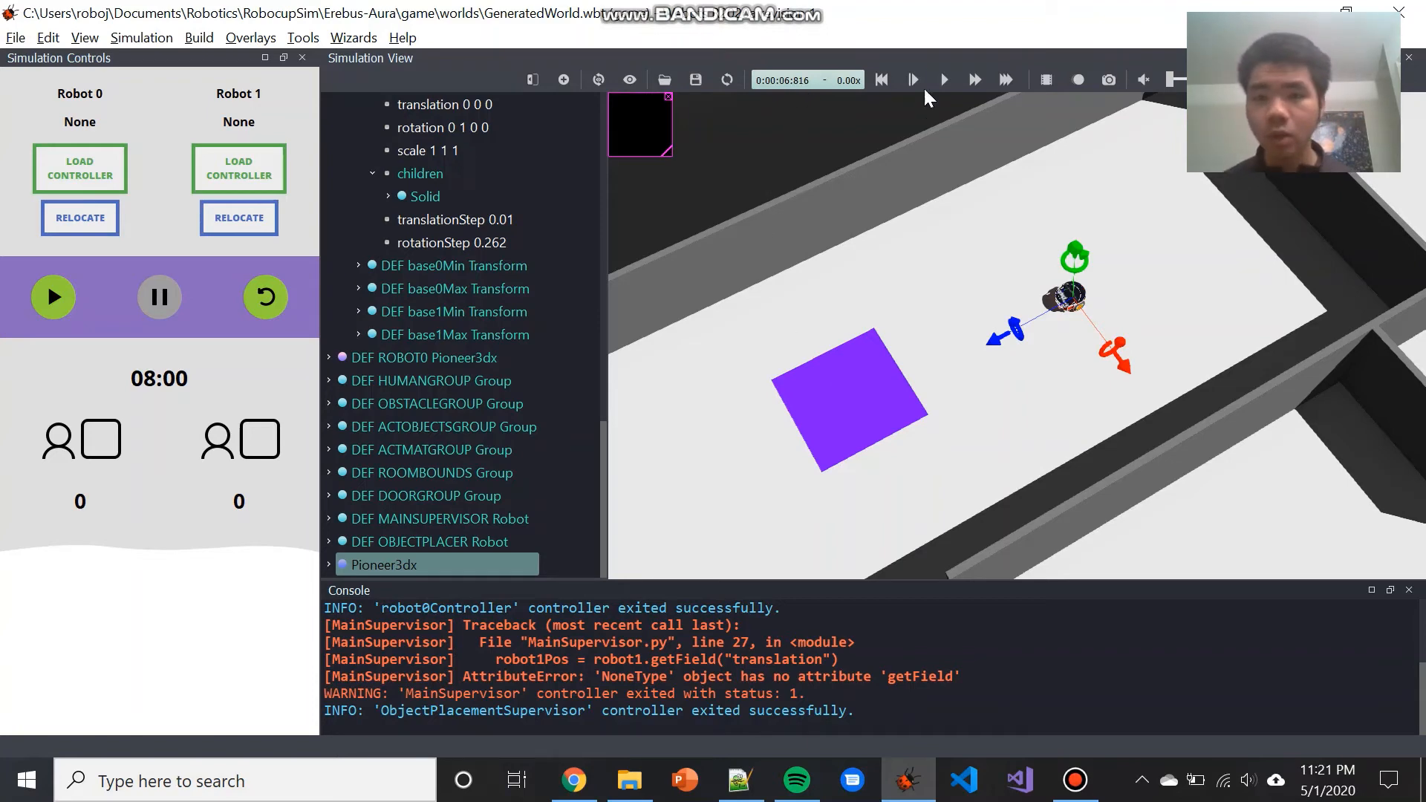
left_click(894, 79)
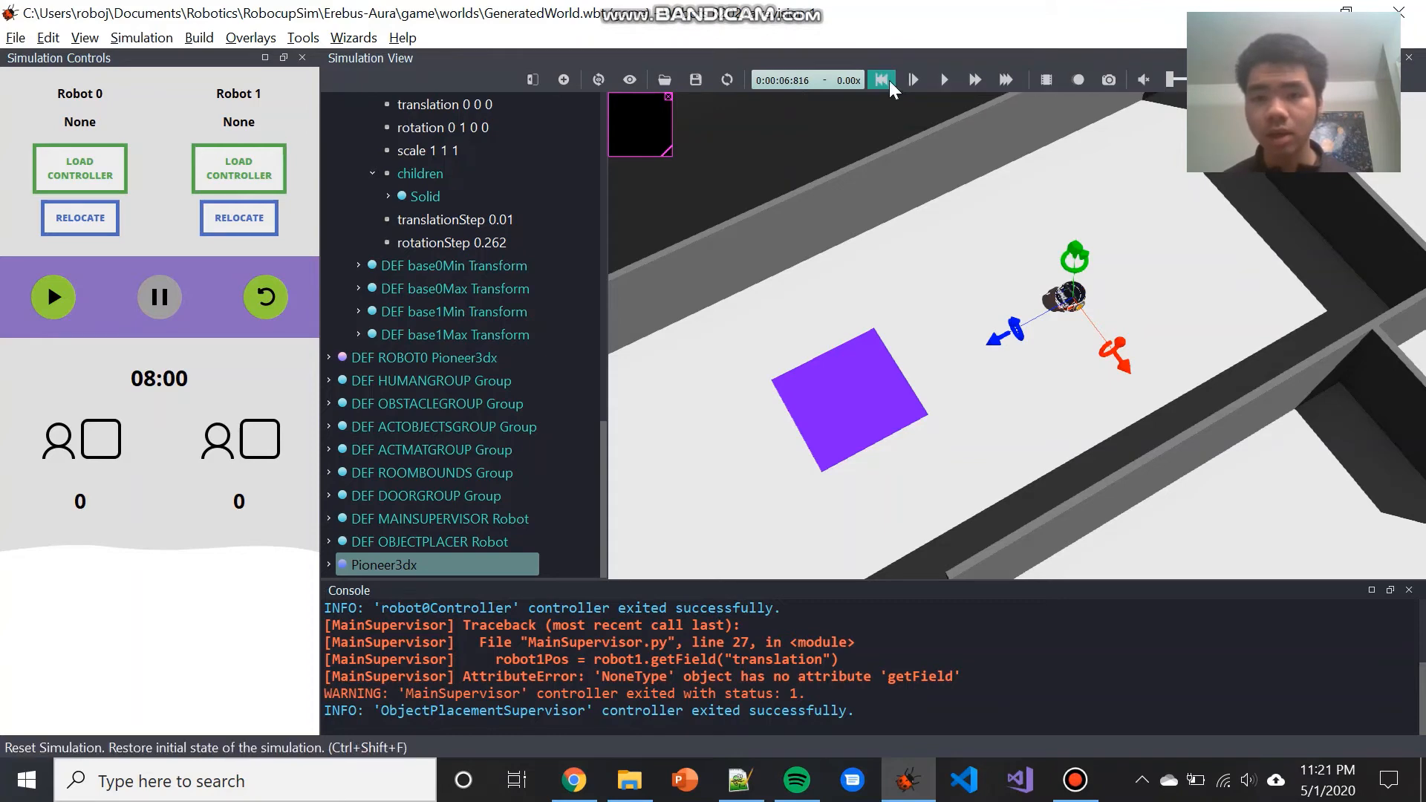
right_click_drag(902, 303, 1027, 349)
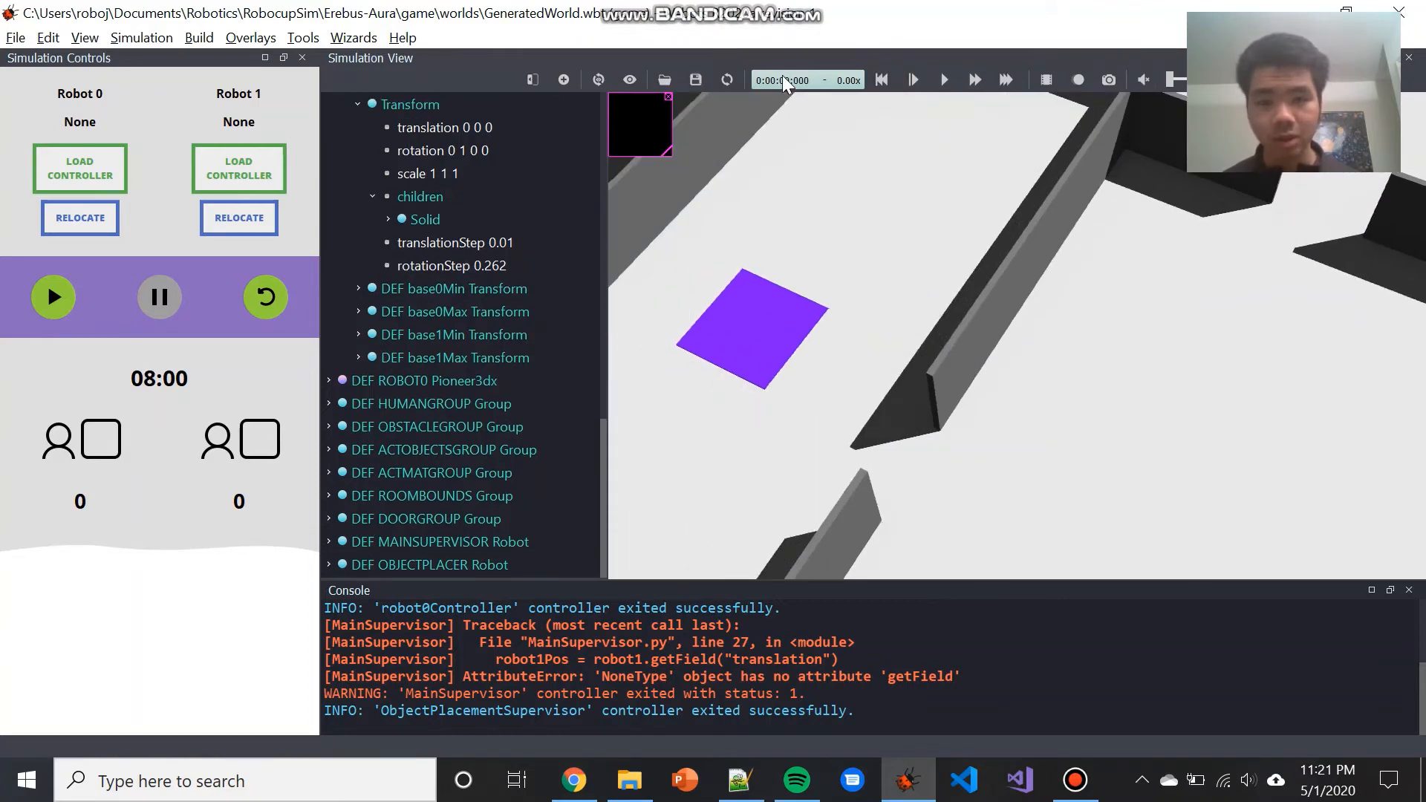
Step: Select the purple base pad and move it a short distance along its red and blue axes
left_click(776, 339)
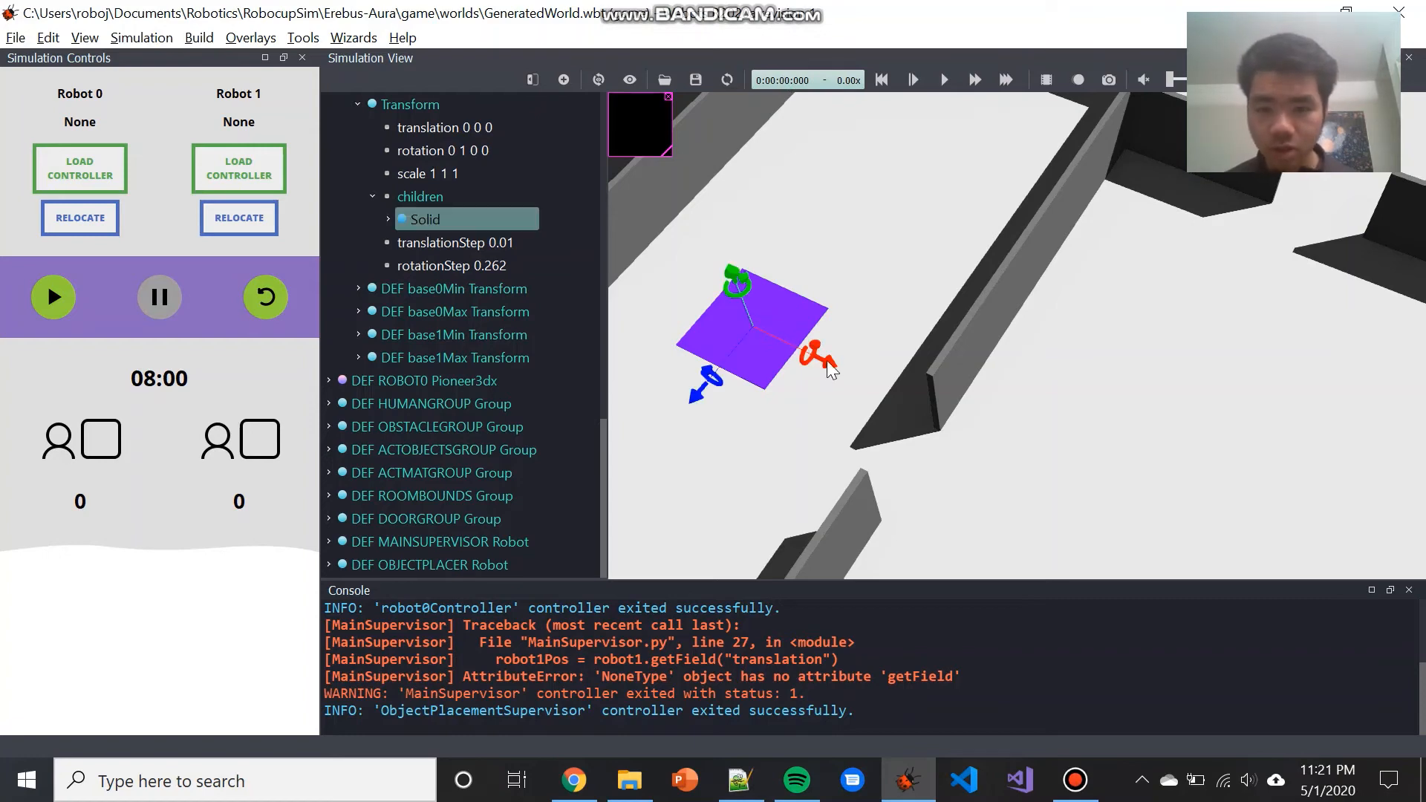
left_click_drag(816, 358, 868, 382)
left_click_drag(742, 429, 722, 454)
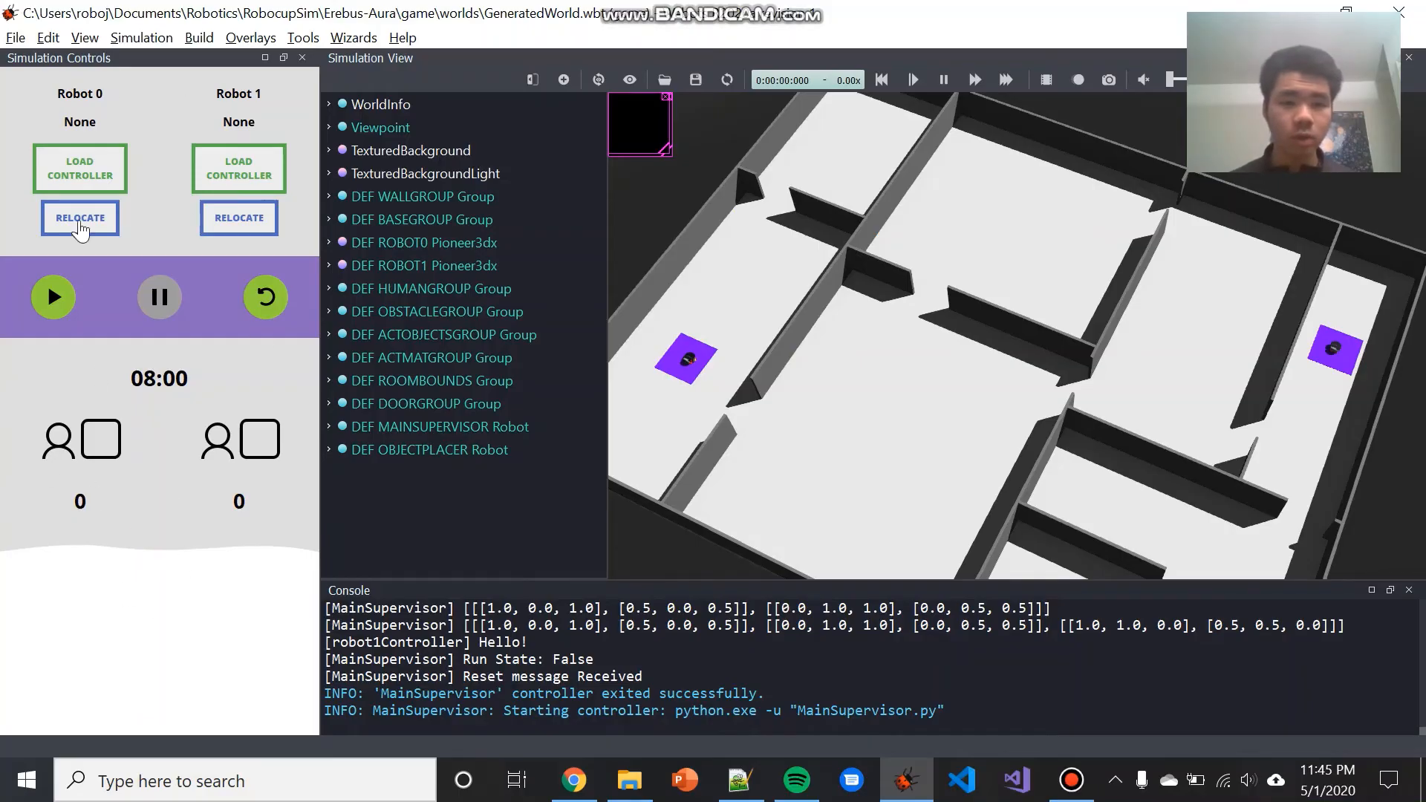
double_click(163, 167)
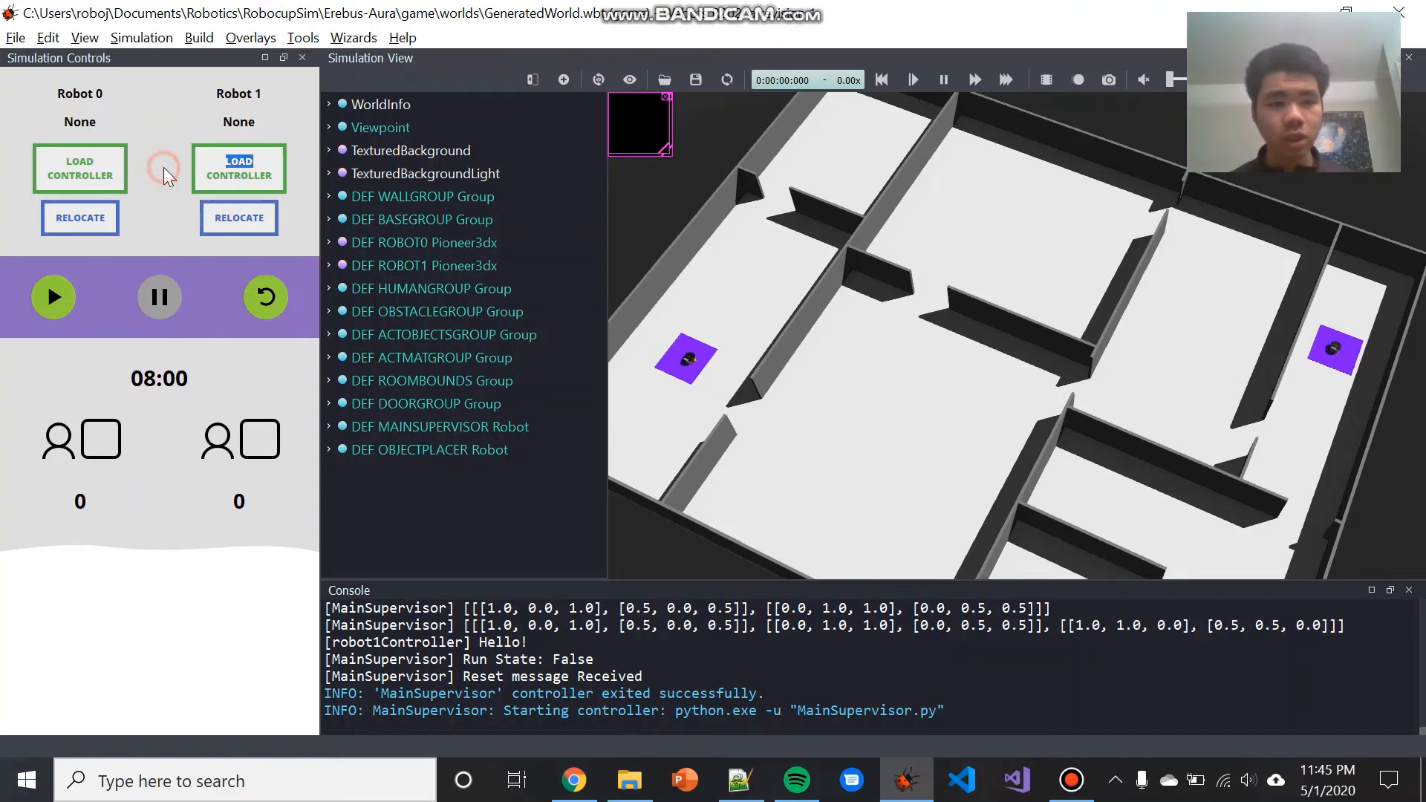
left_click(159, 98)
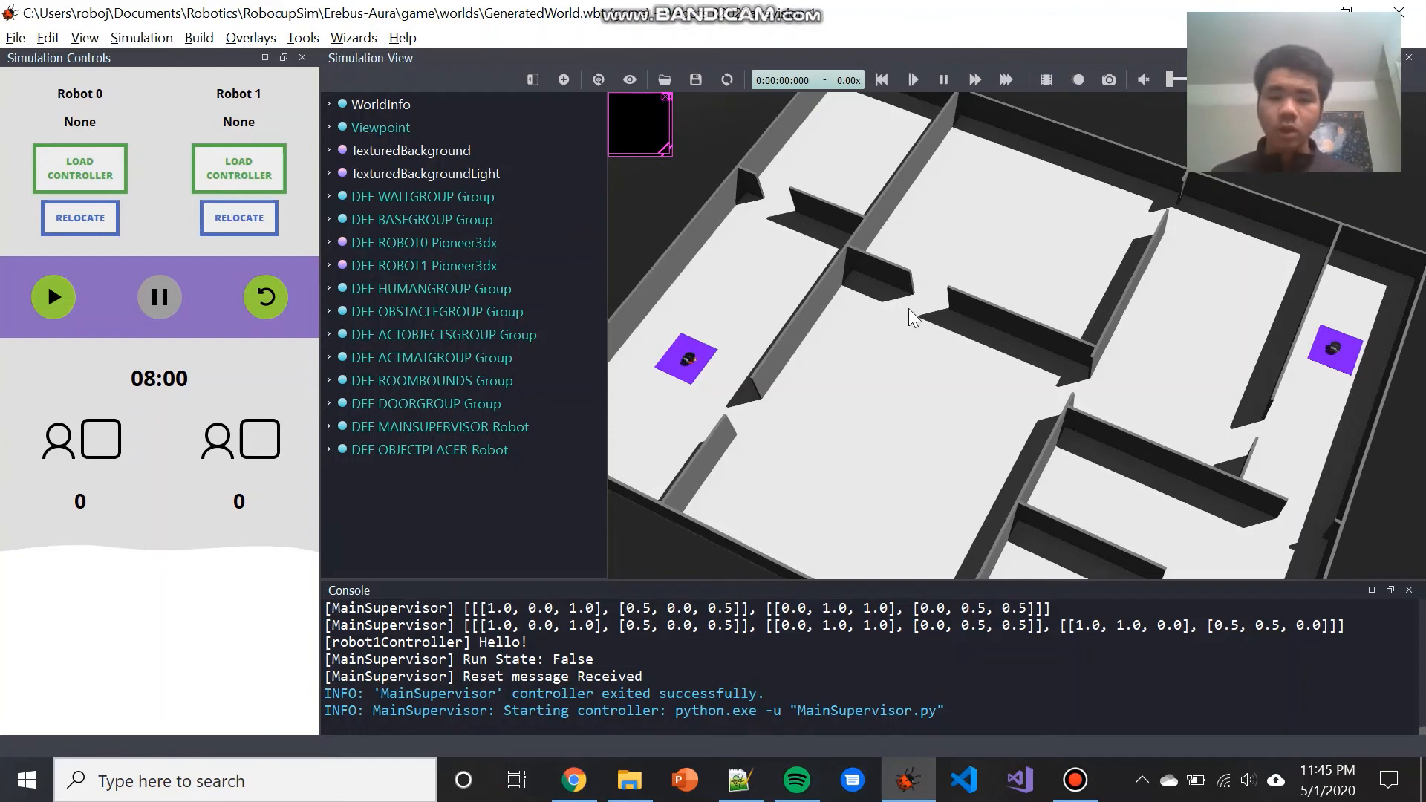
Step: Select the Pioneer3dx robots on the two purple base pads in turn to identify each one in the scene tree
left_click(685, 360)
left_click(1336, 347)
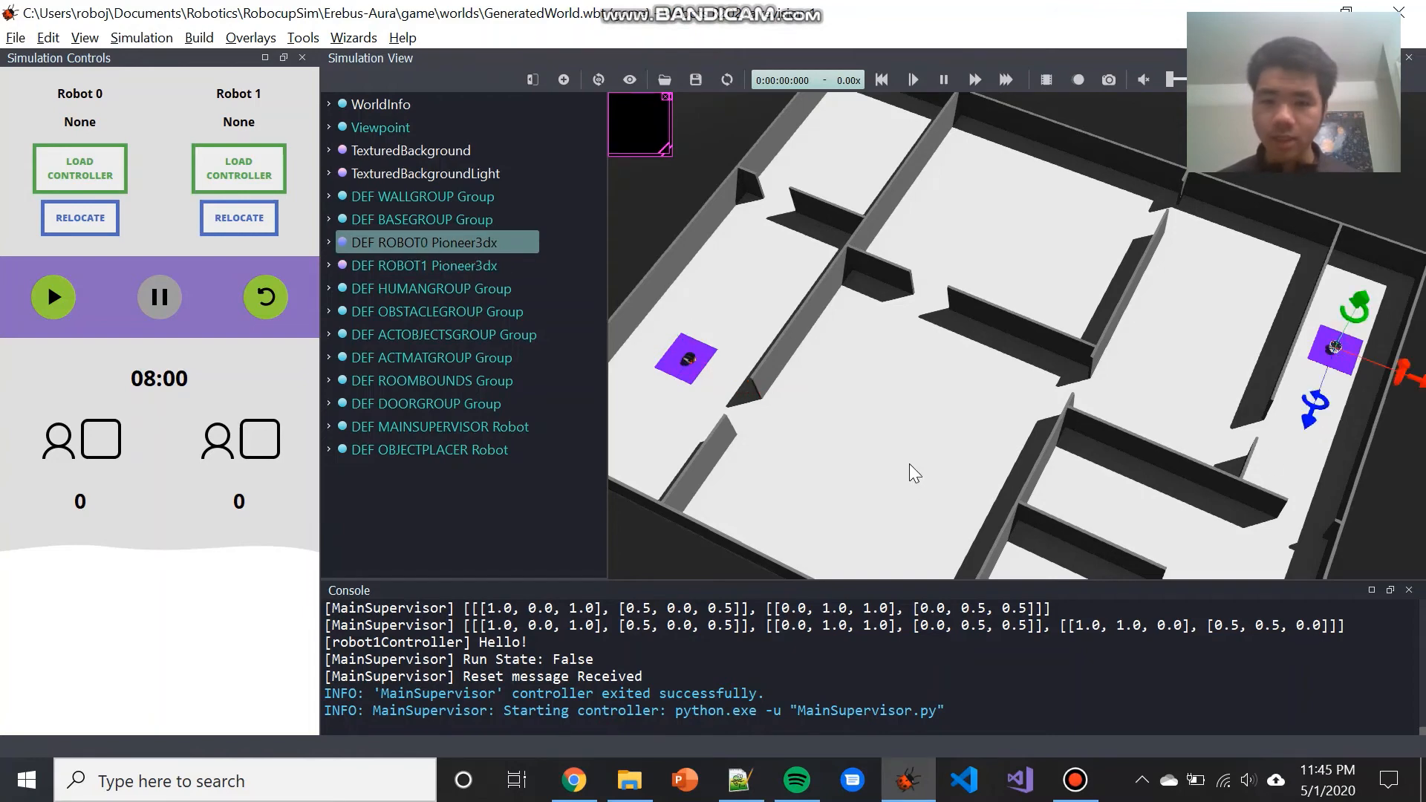
left_click(688, 361)
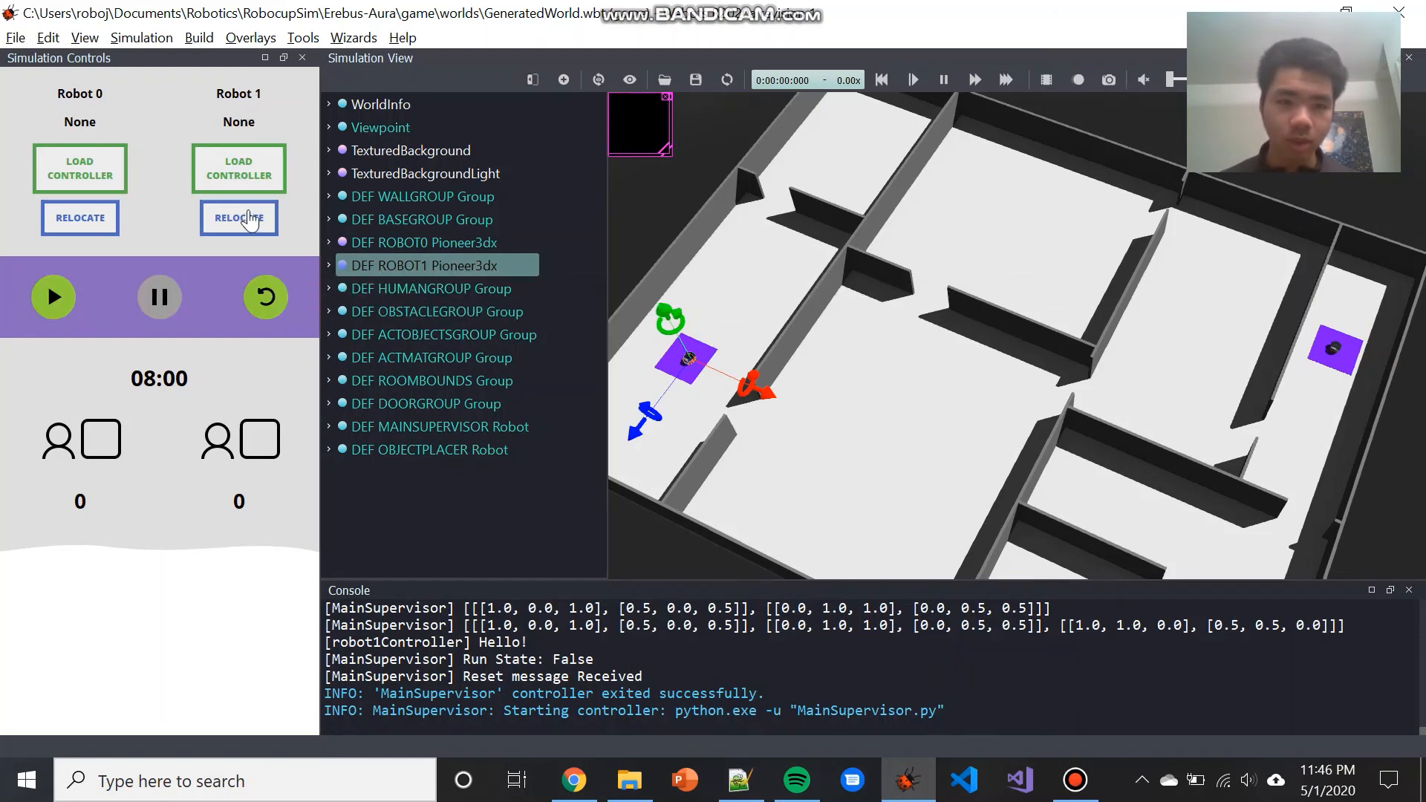
Step: Load the LightTest controller from the player_controllers folder for Robot 1
right_click_drag(863, 450, 1165, 465)
scroll(1022, 444, "up", 5)
scroll(1022, 443, "up", 5)
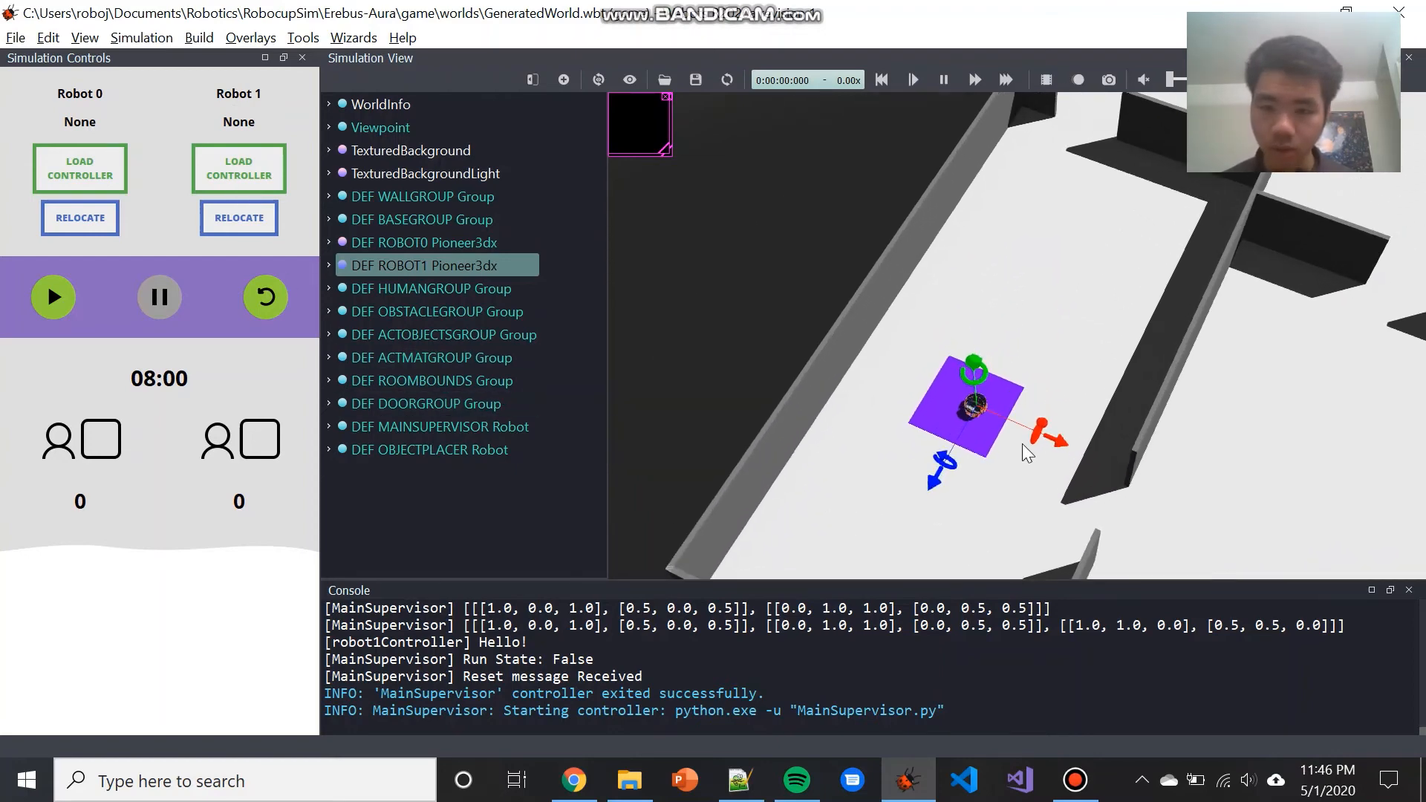
scroll(897, 433, "up", 2)
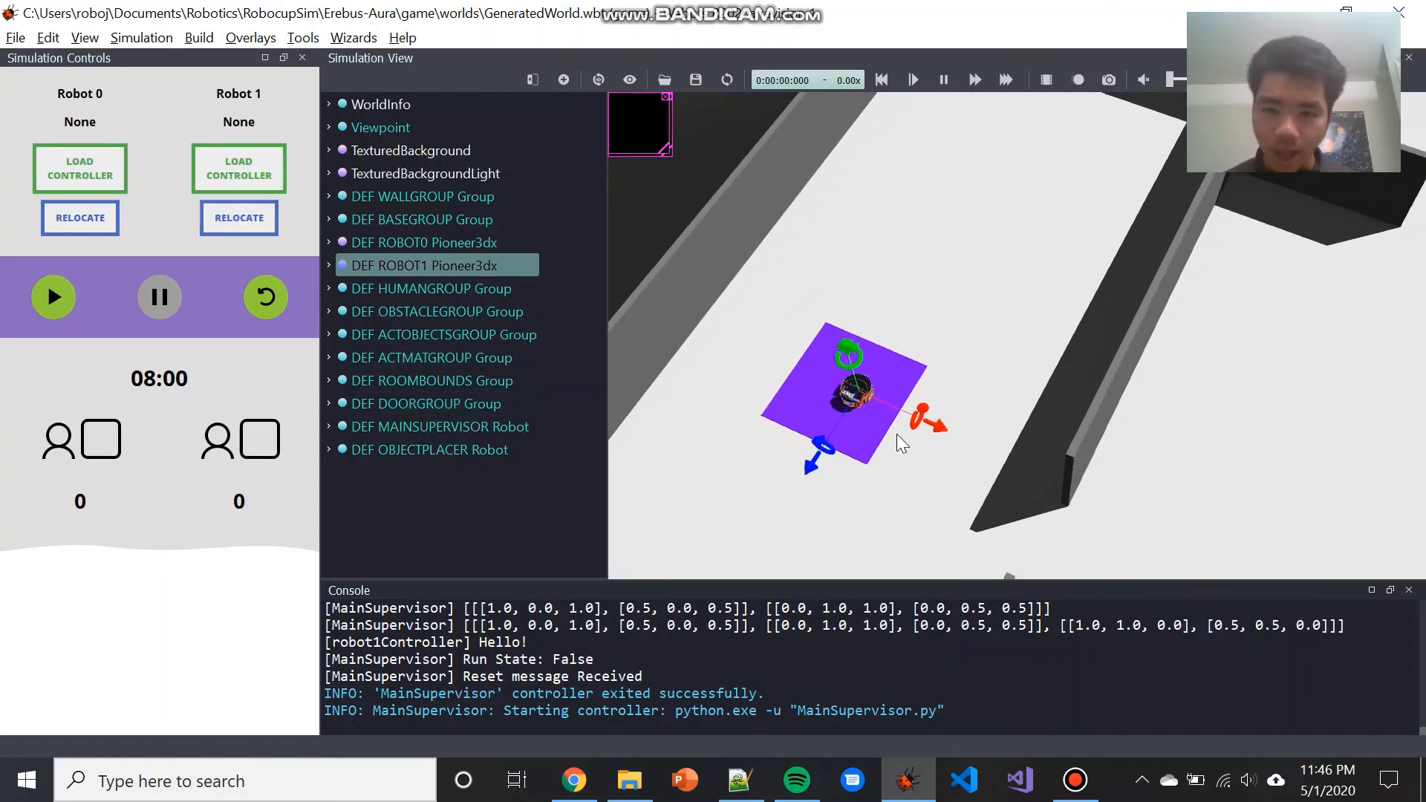
left_click_drag(897, 434, 928, 446)
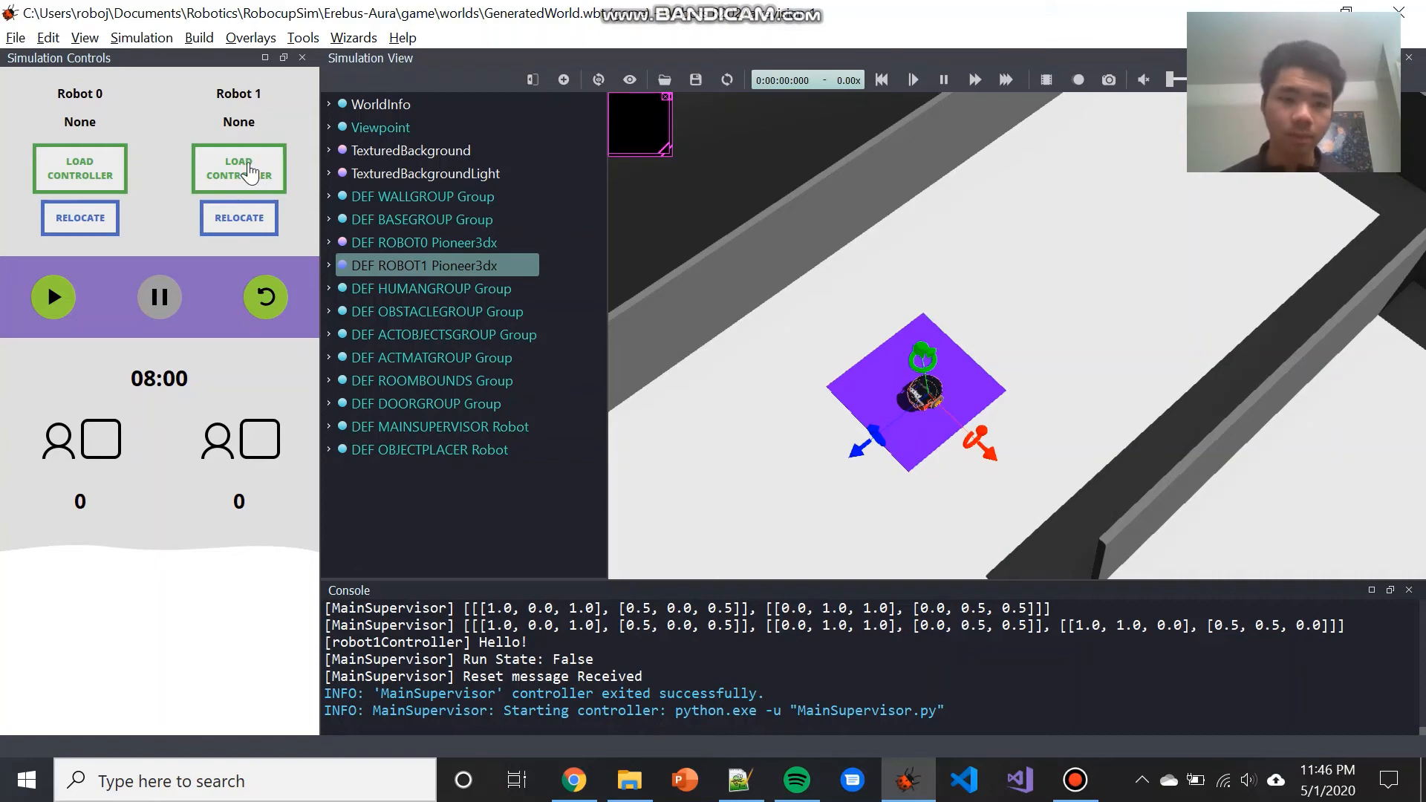
left_click(249, 173)
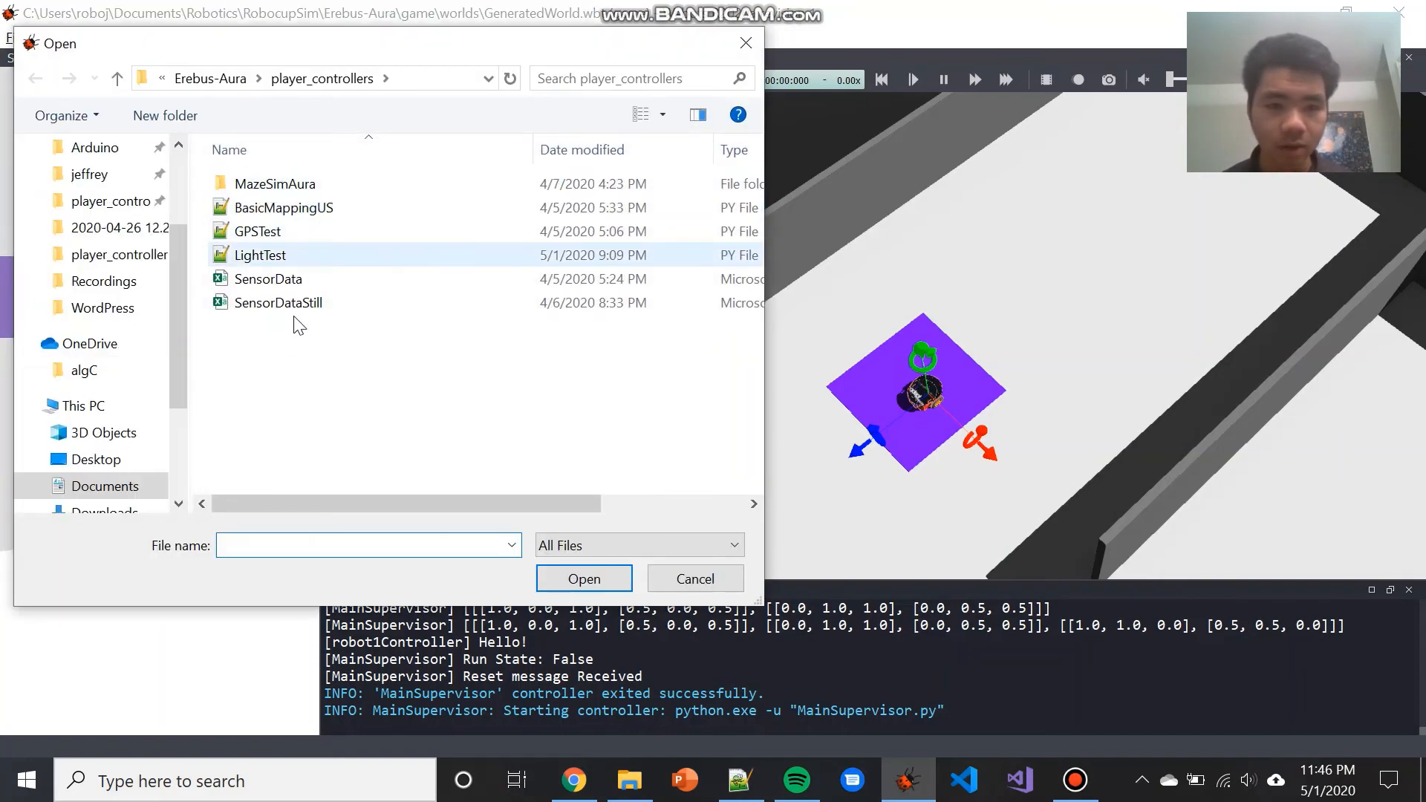
left_click(290, 260)
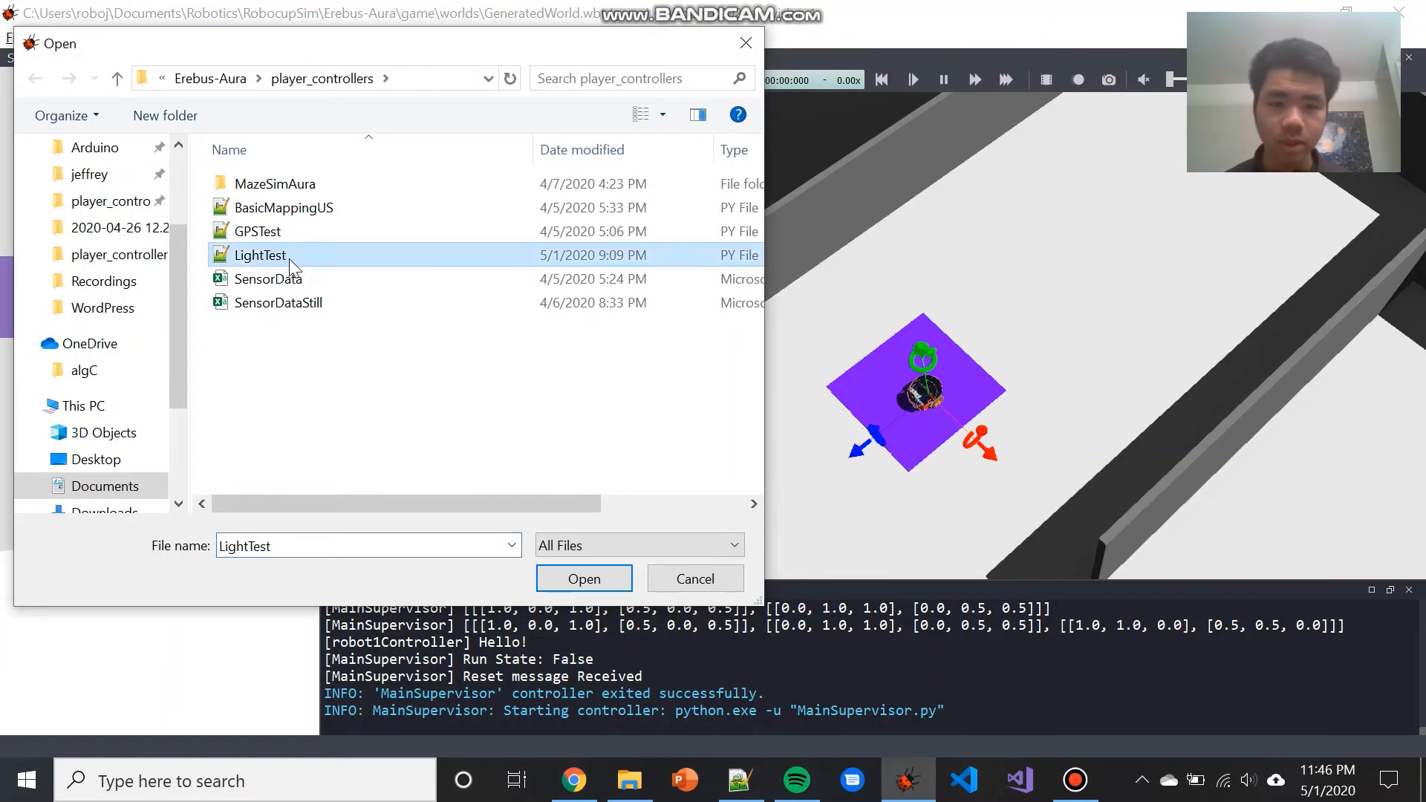
double_click(291, 260)
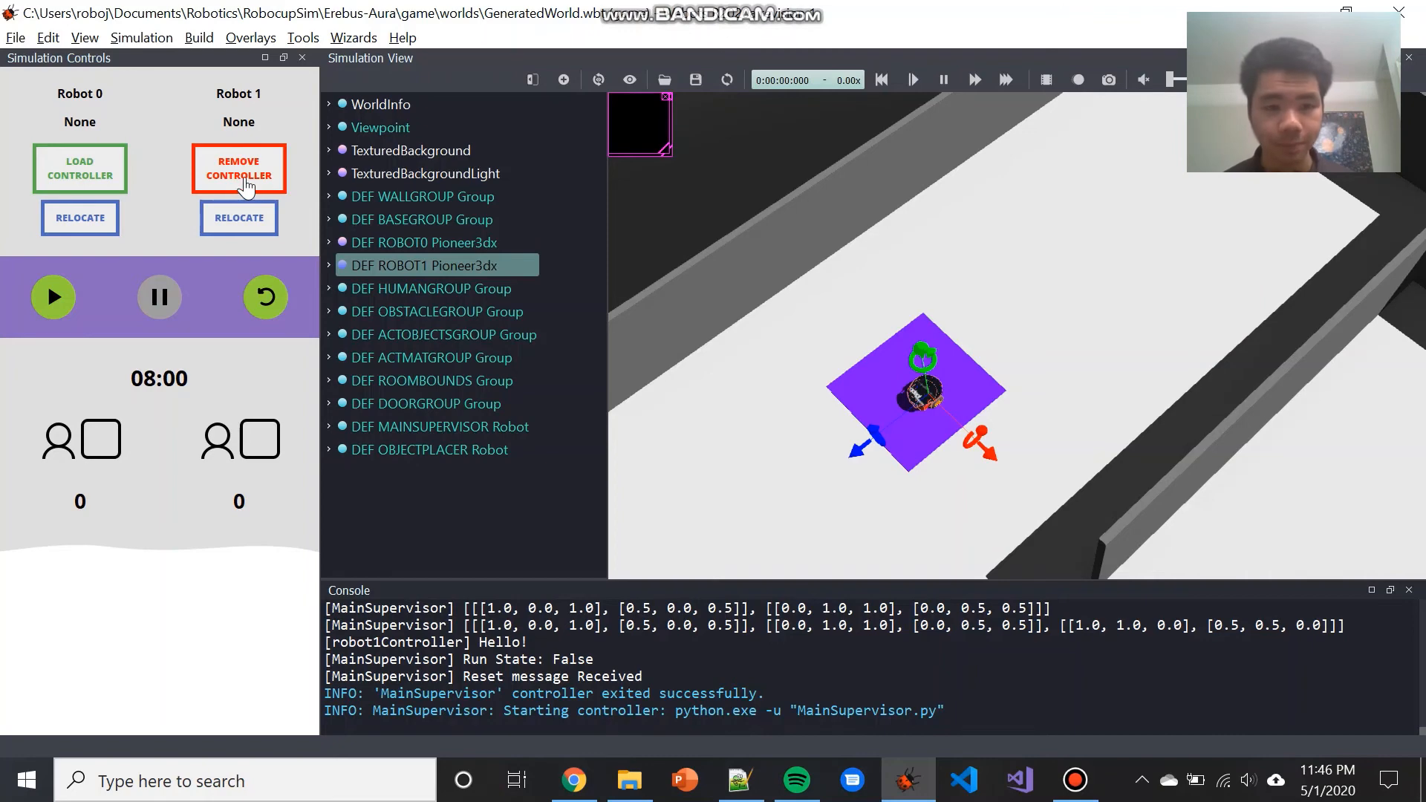
Step: Start the simulation run and highlight the "Hello!" message printed by robot1Controller in the console
left_click(46, 298)
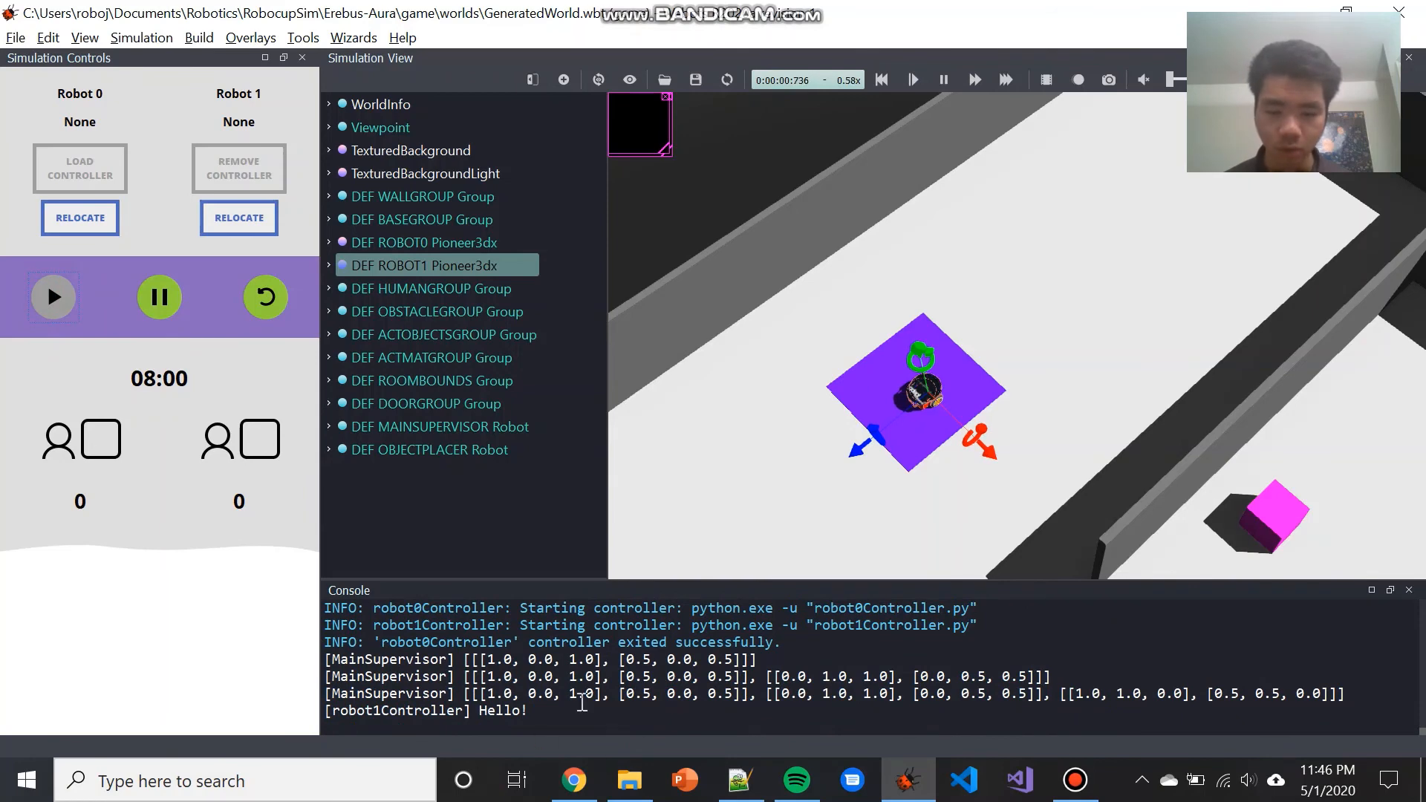
left_click_drag(528, 711, 482, 711)
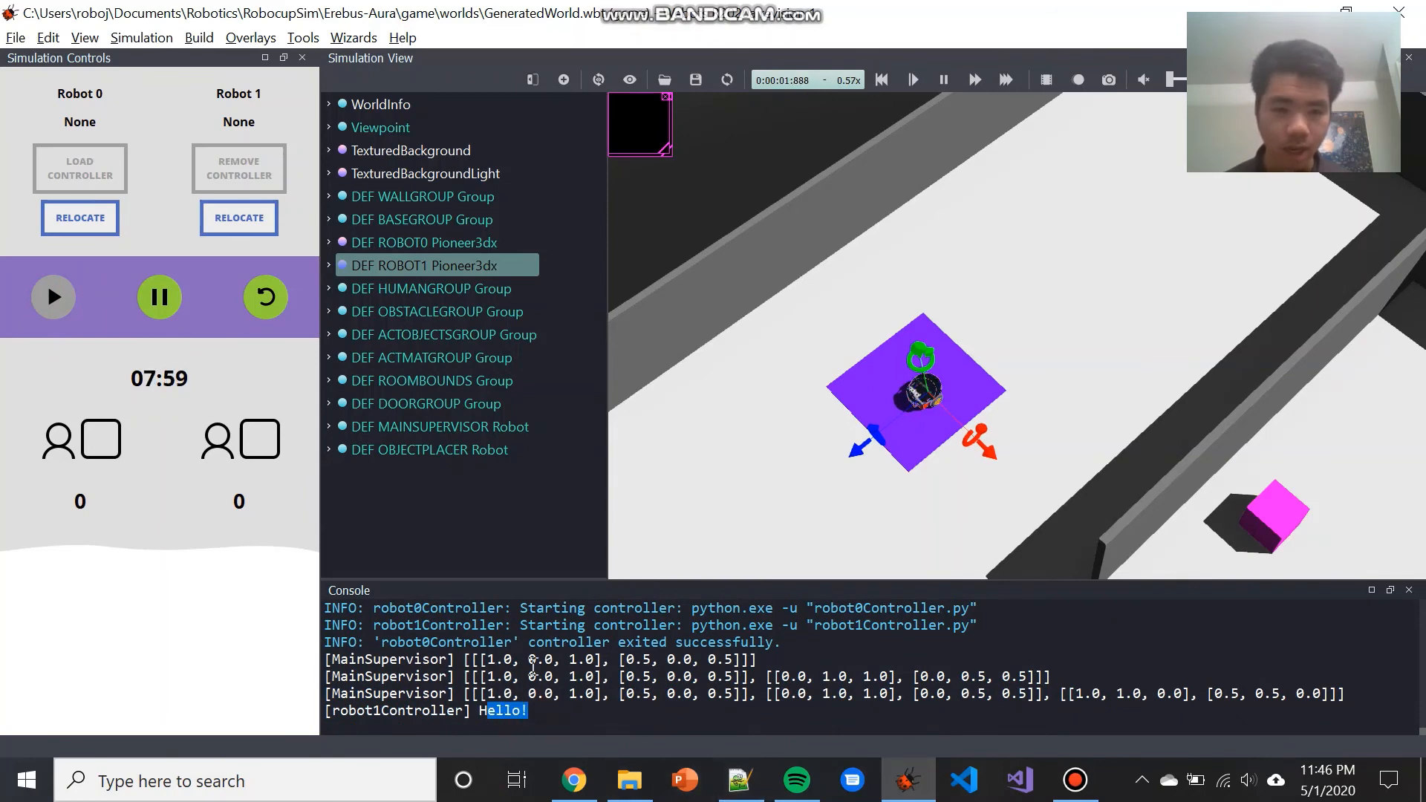
left_click(533, 666)
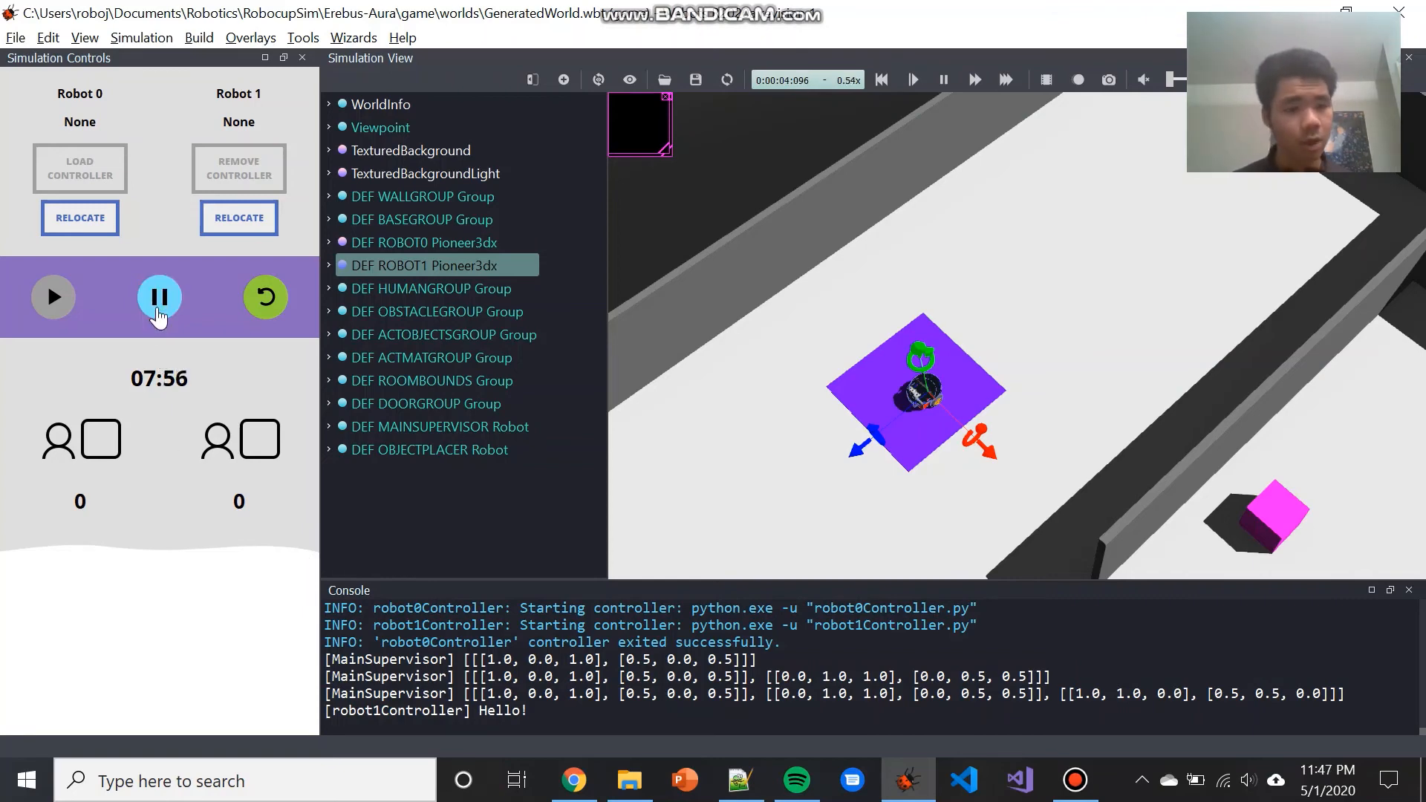
Step: Pause the run and reset the simulation along with its game timer
left_click(157, 309)
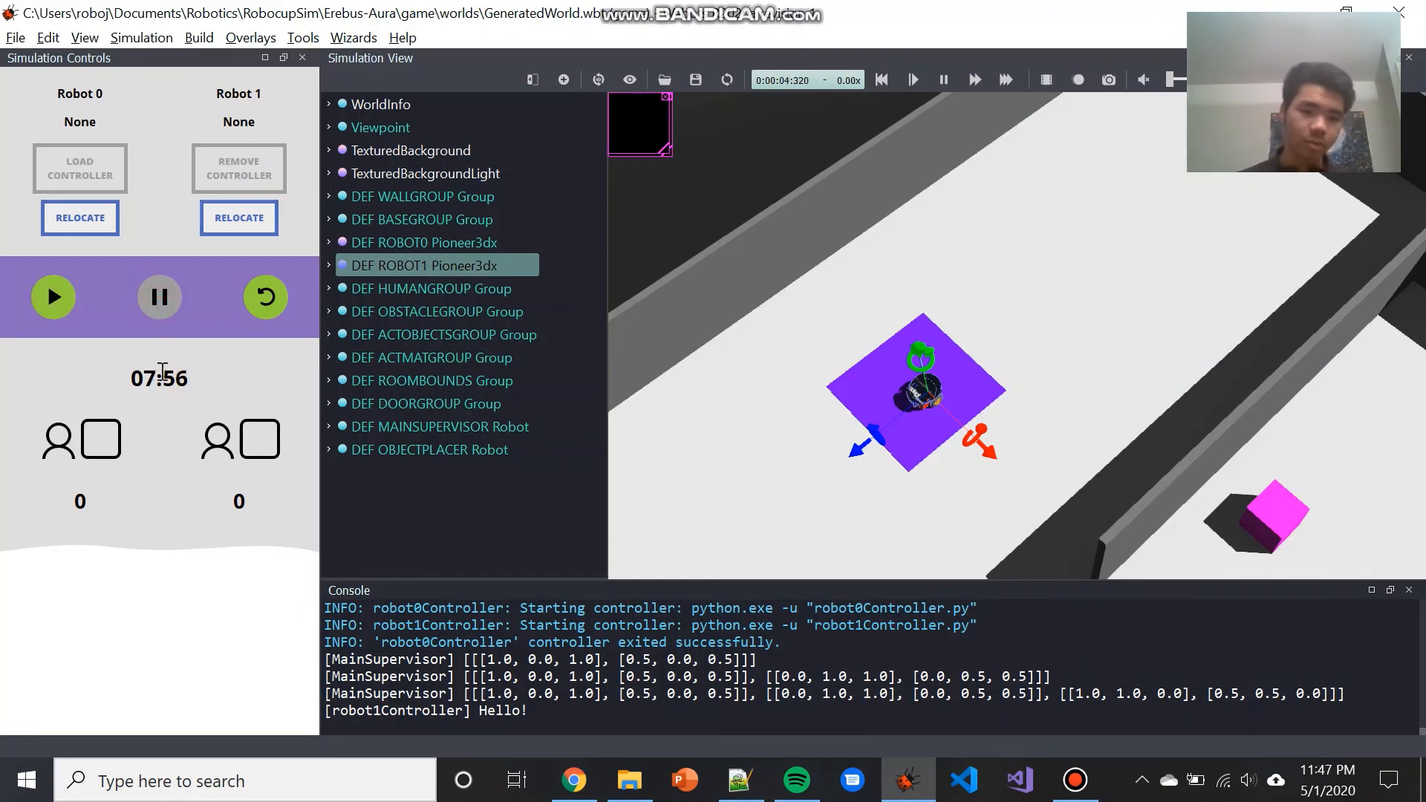
left_click(266, 297)
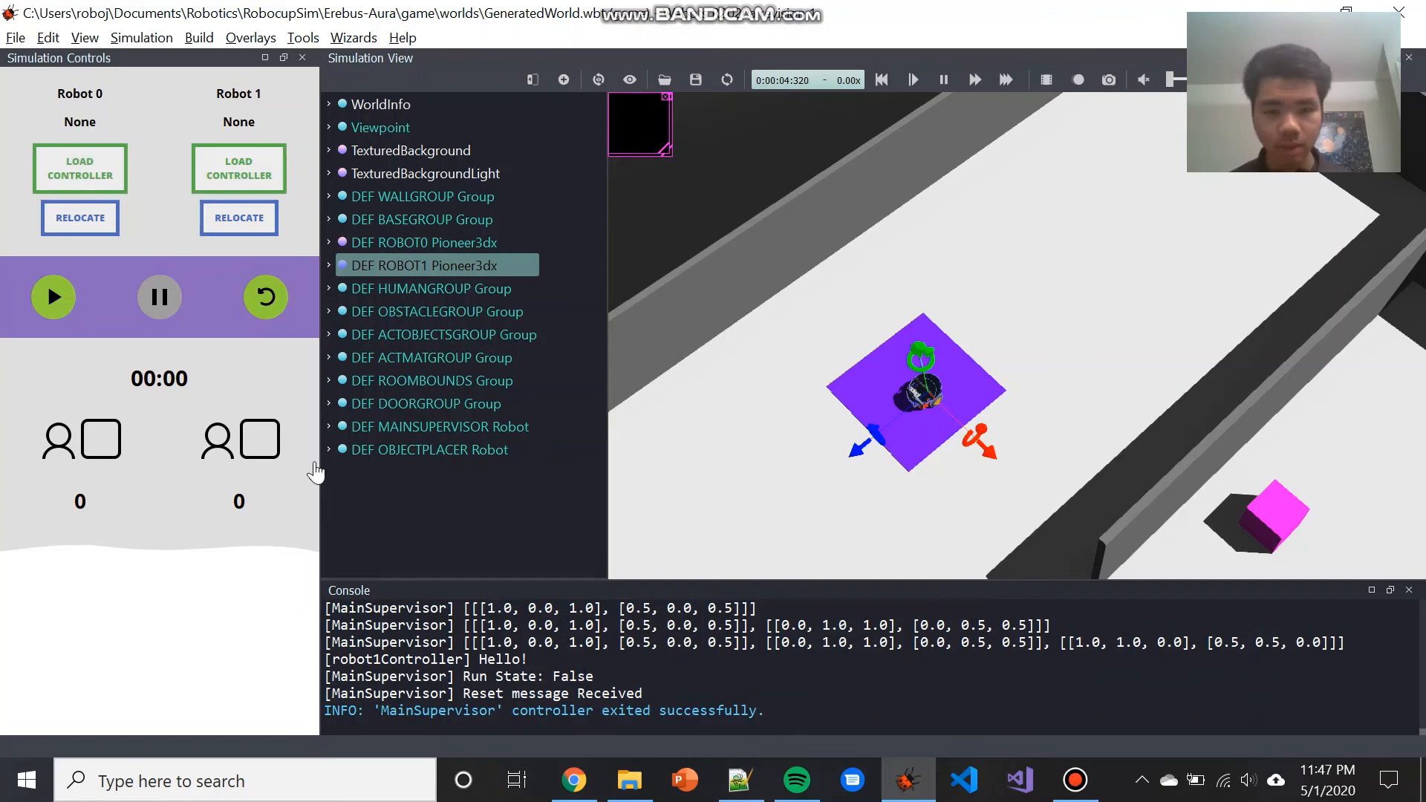
left_click(143, 373)
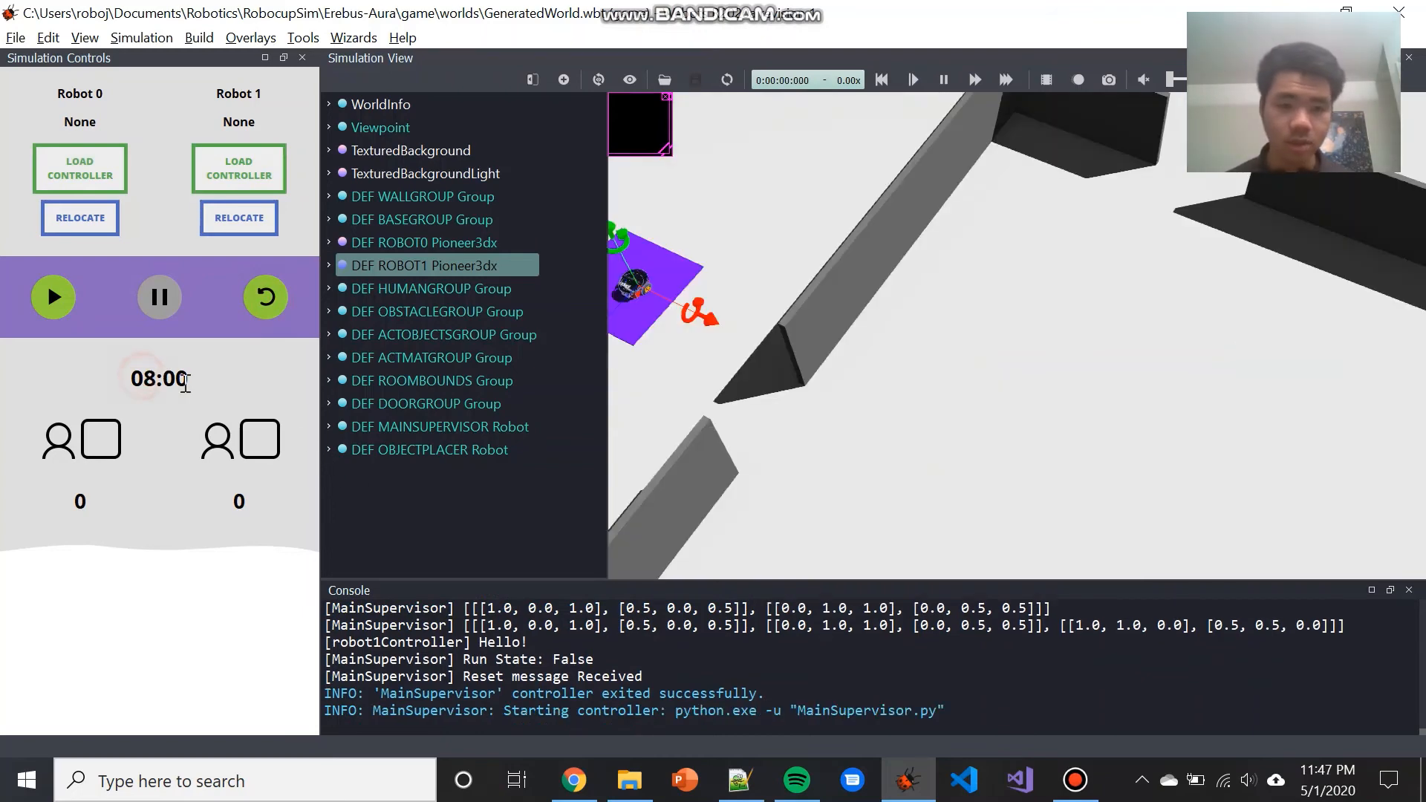
Step: Start a new run and move Robot 1 off its purple base to beside the nearest white human cylinder past the wall
scroll(834, 462, "down", 8)
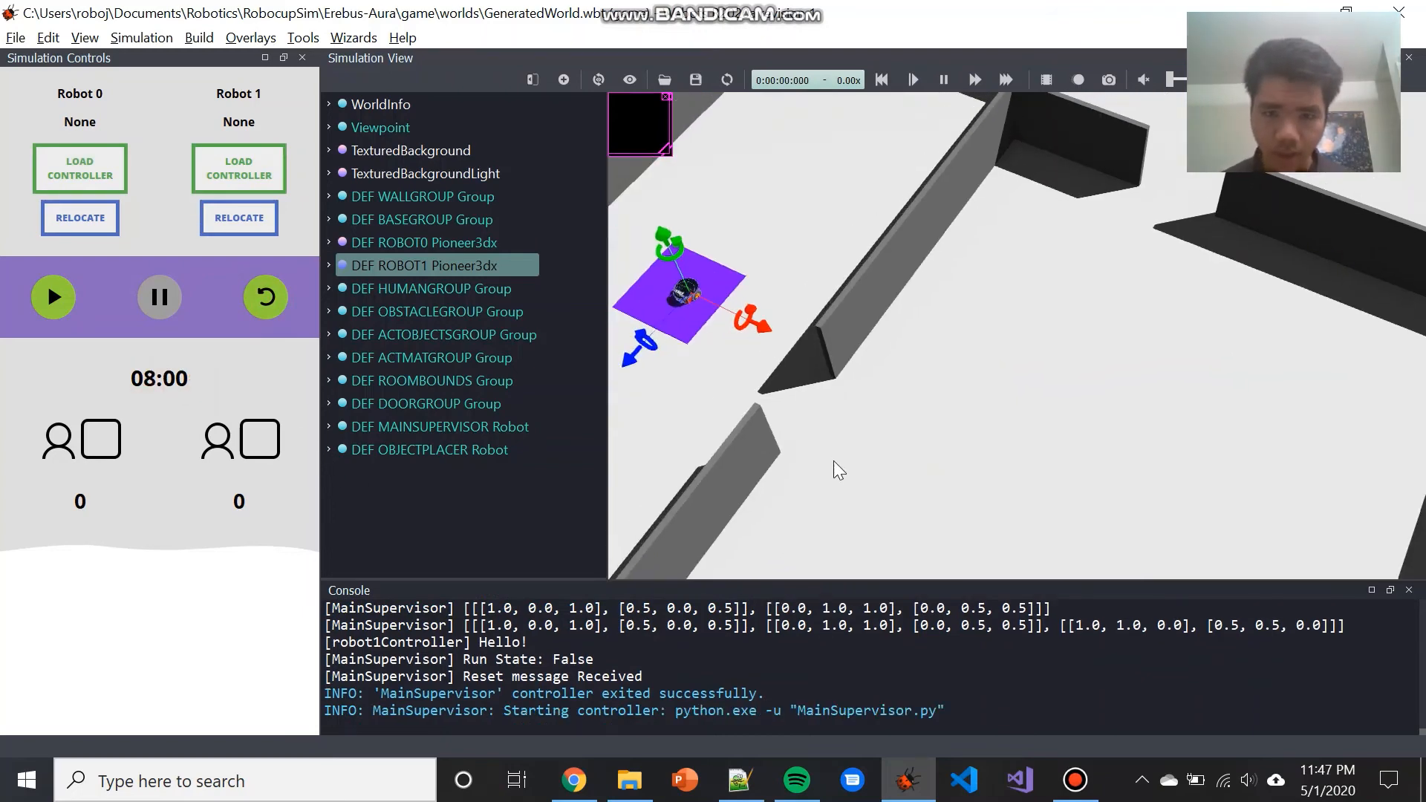
scroll(934, 484, "up", 2)
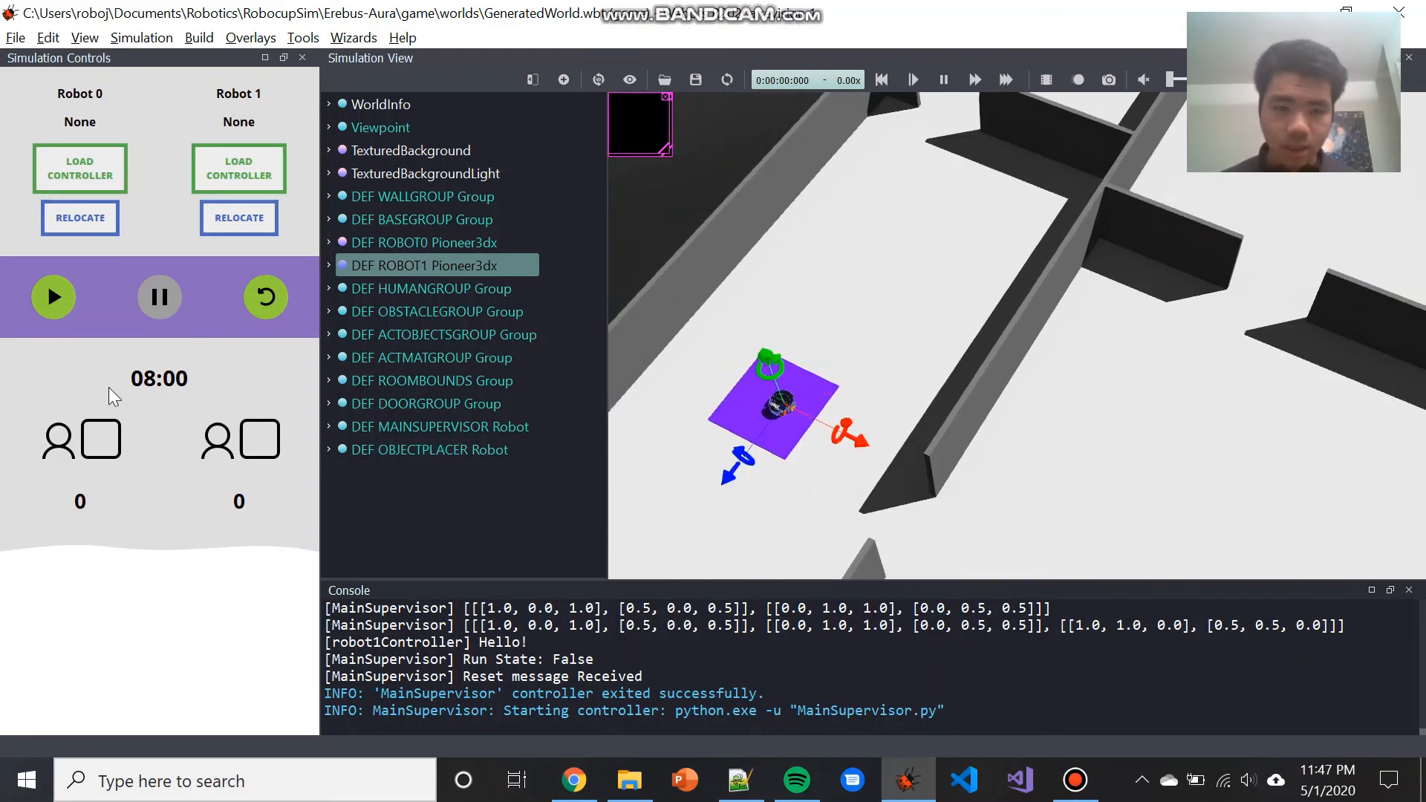
left_click(52, 297)
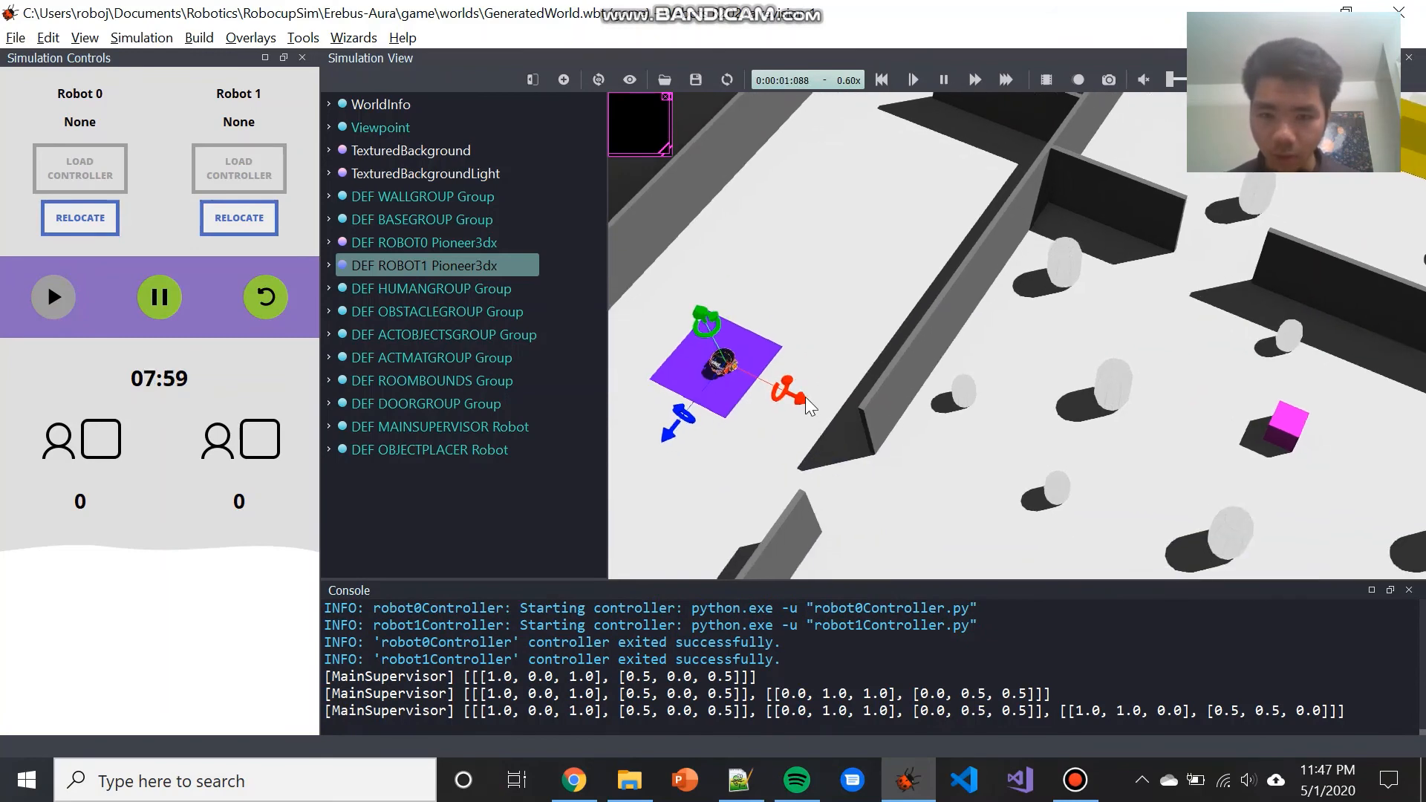
left_click_drag(803, 398, 977, 507)
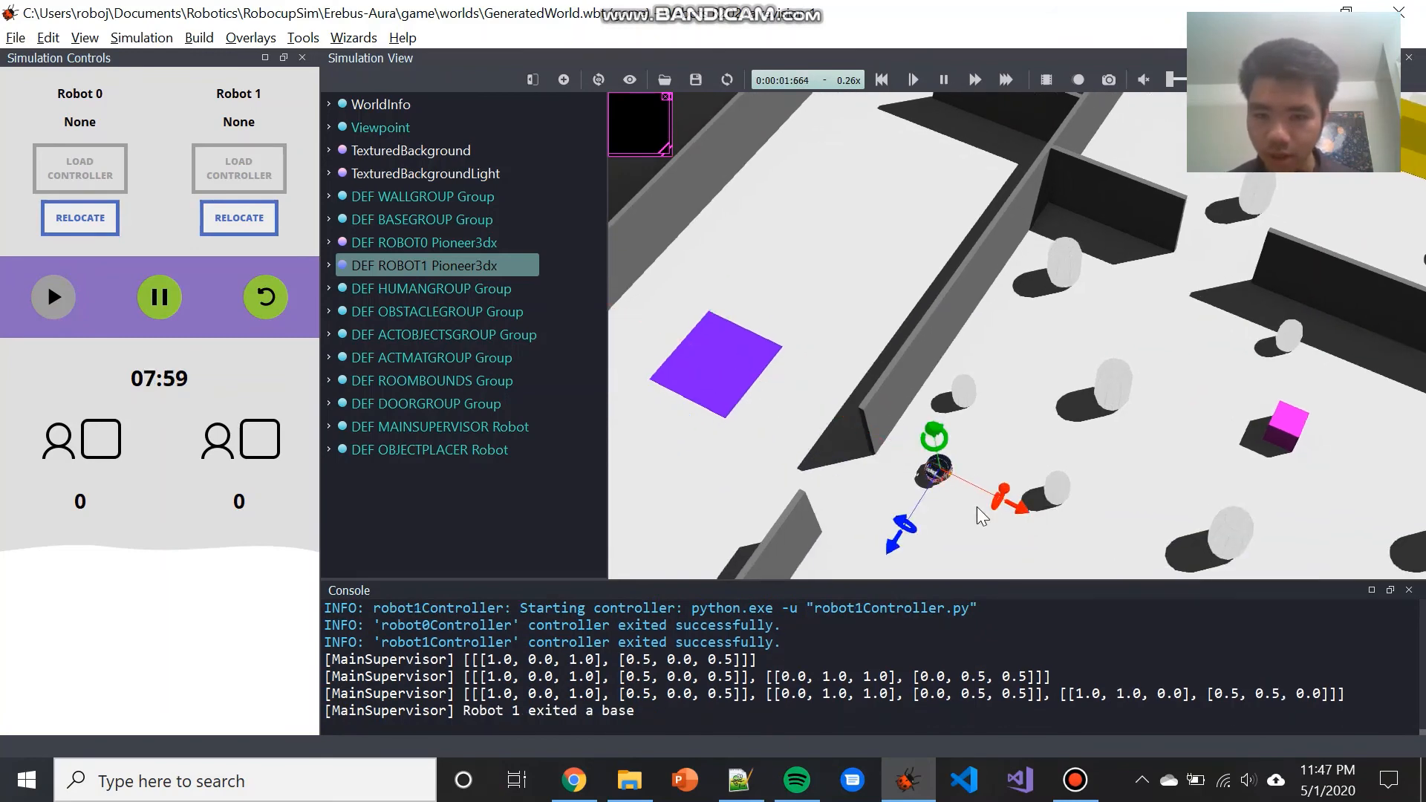
left_click_drag(896, 551, 930, 524)
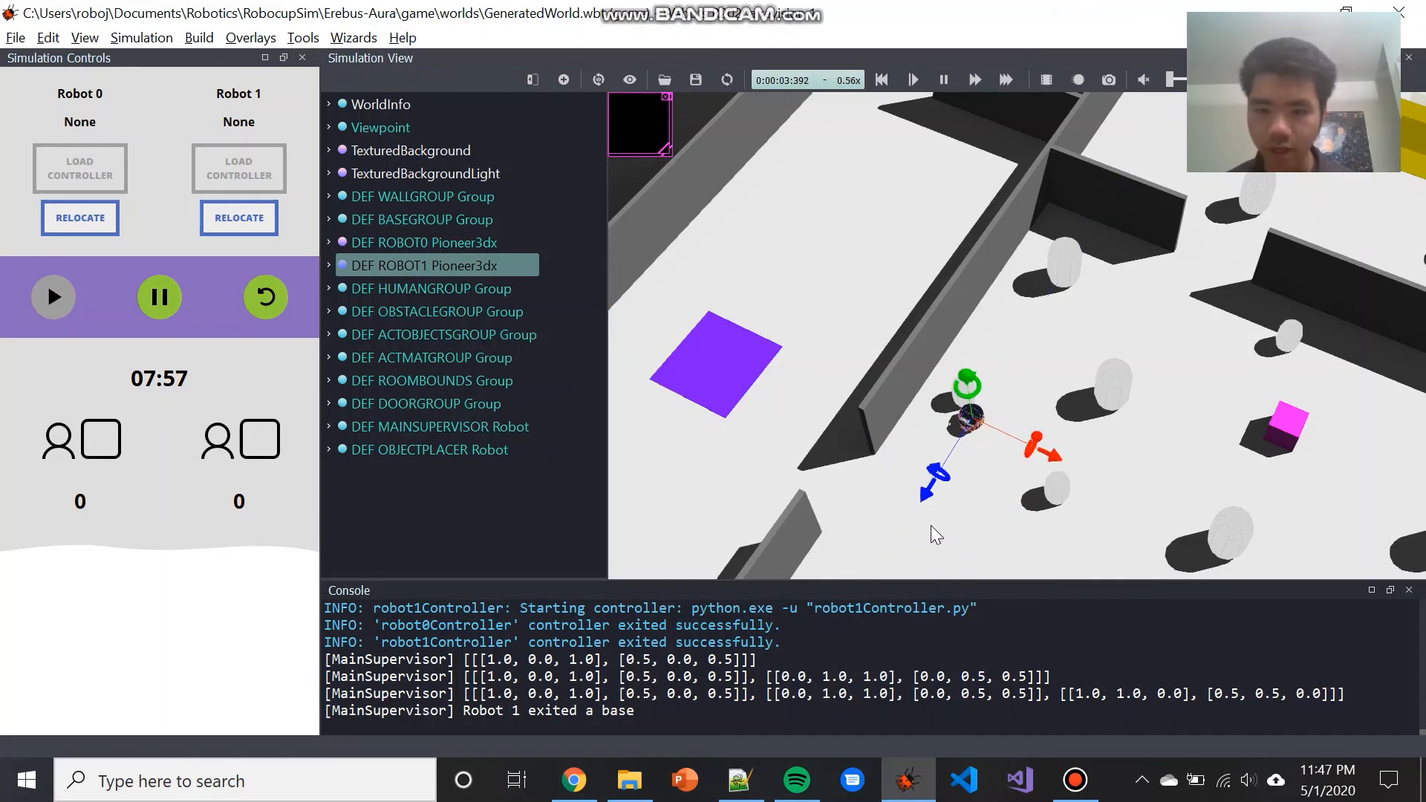
left_click(989, 513)
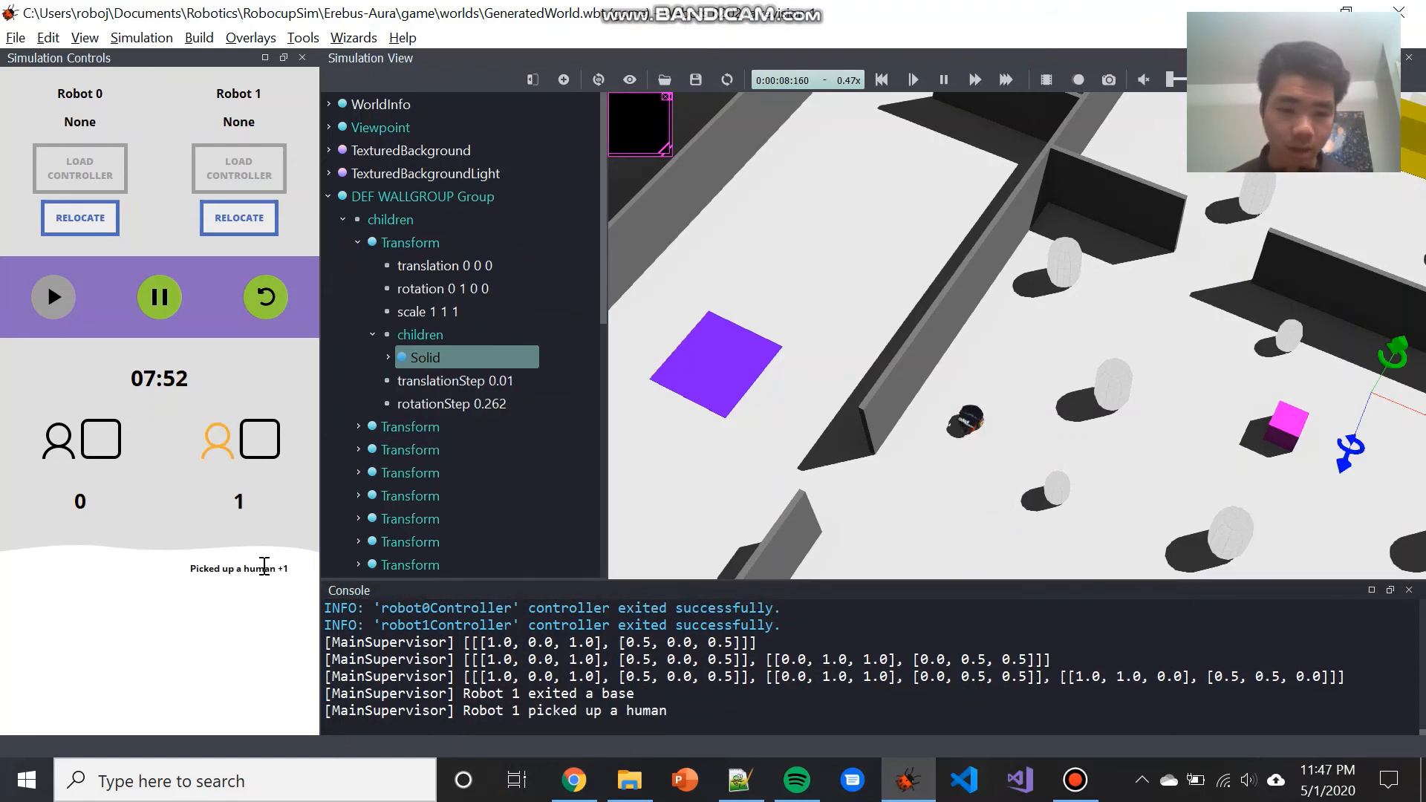
Step: Highlight the "Picked up a human +1" entry in Robot 1's score log and collapse the WALLGROUP node
left_click_drag(184, 568, 288, 569)
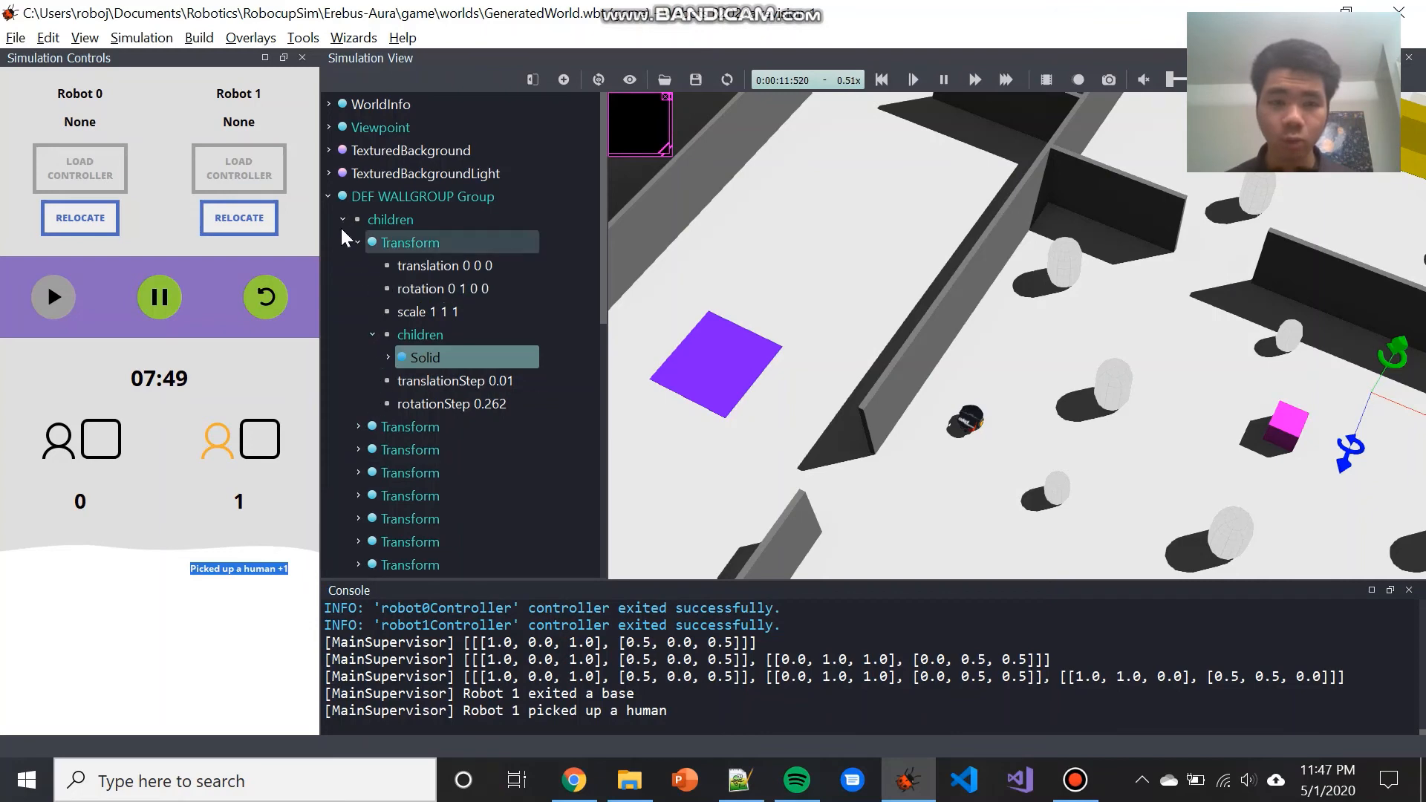
left_click(328, 195)
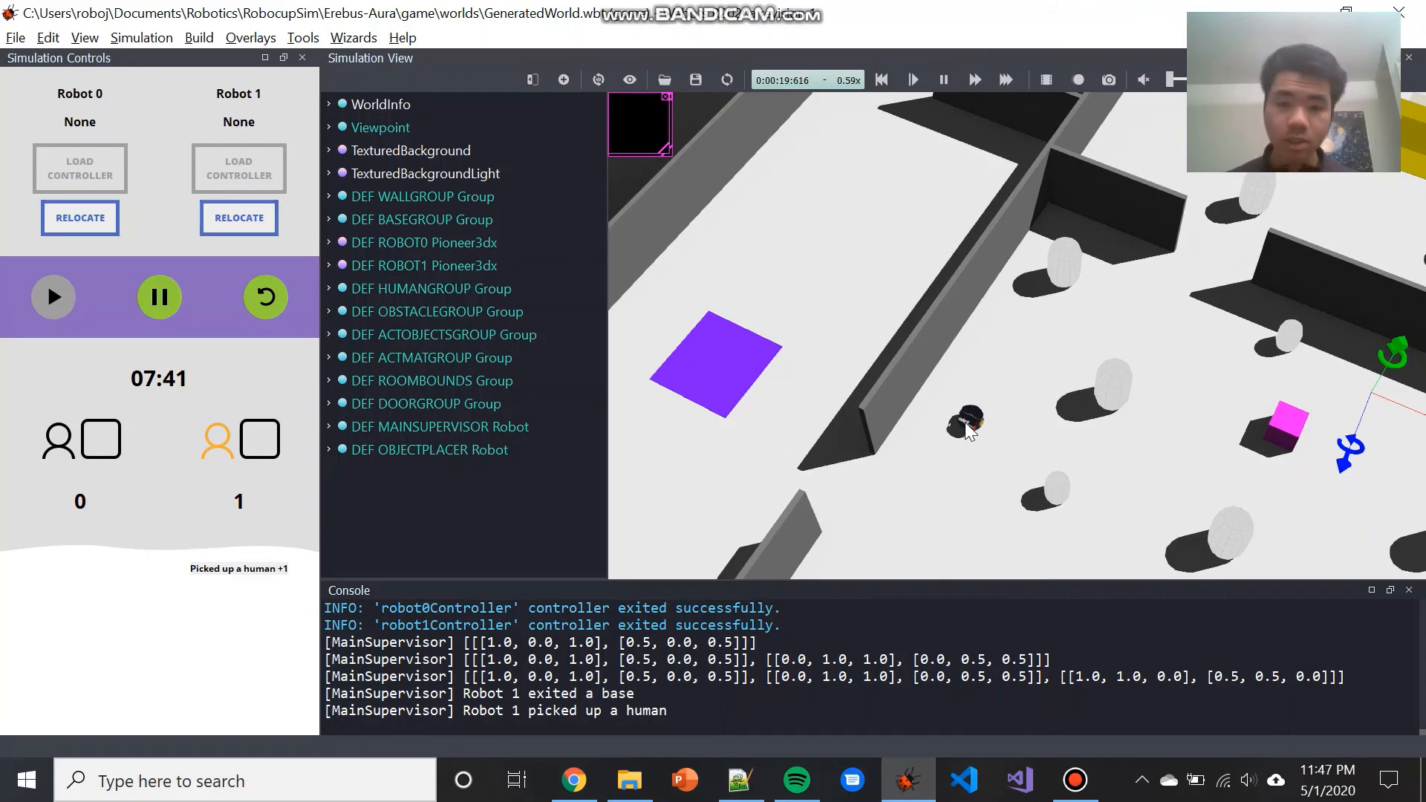
triple_click(265, 569)
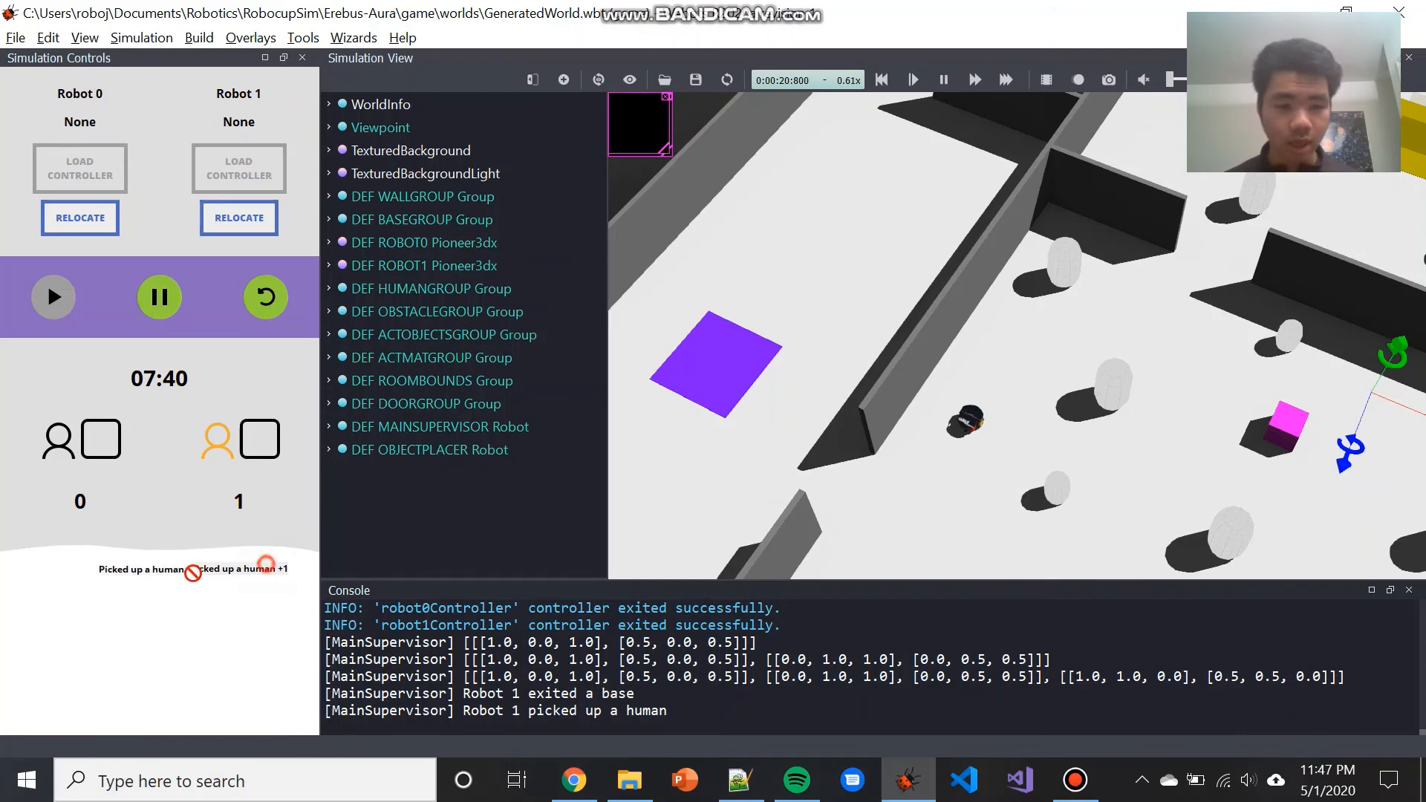
left_click(266, 581)
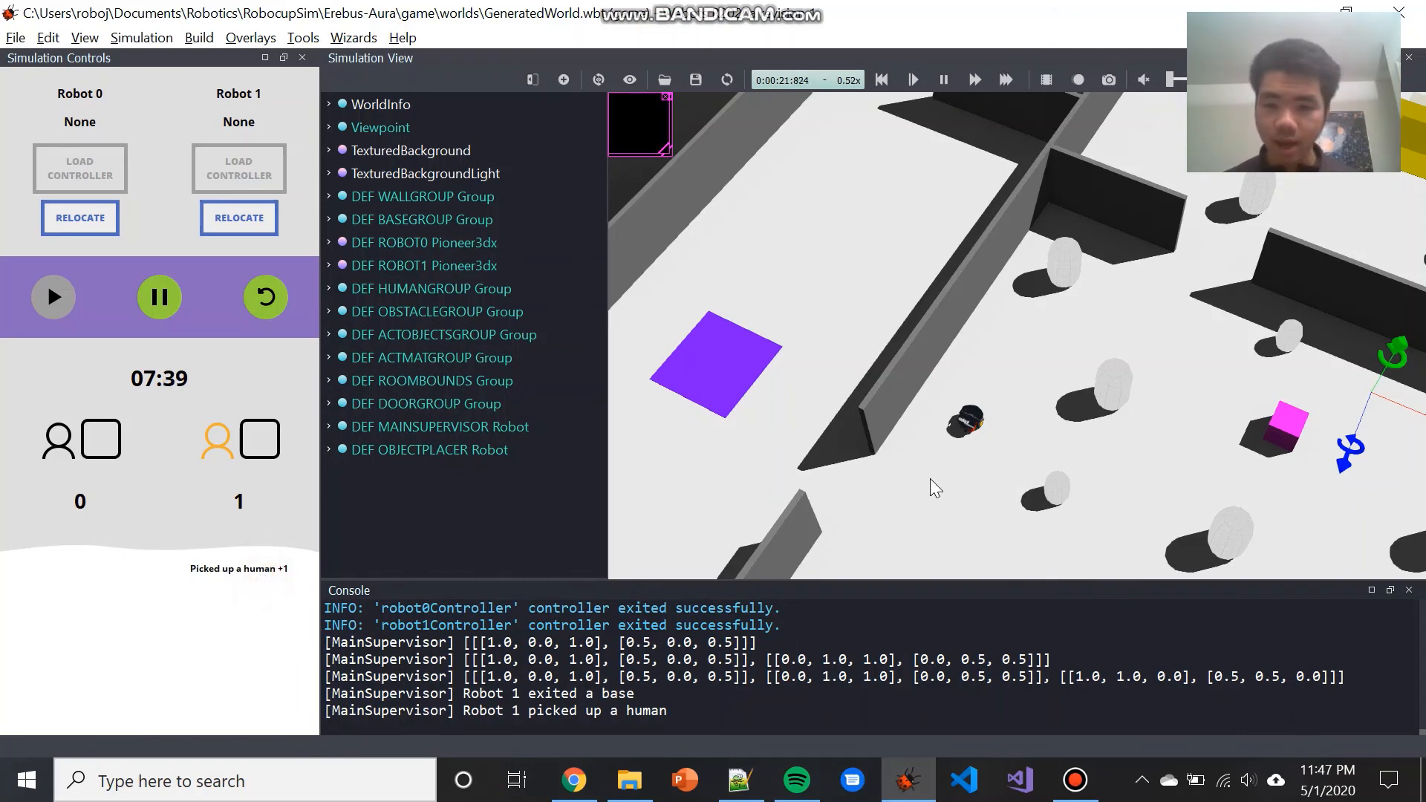
Step: Select Robot 1 beside the human and move it back onto its purple base pad
left_click(966, 424)
left_click_drag(1060, 467, 830, 352)
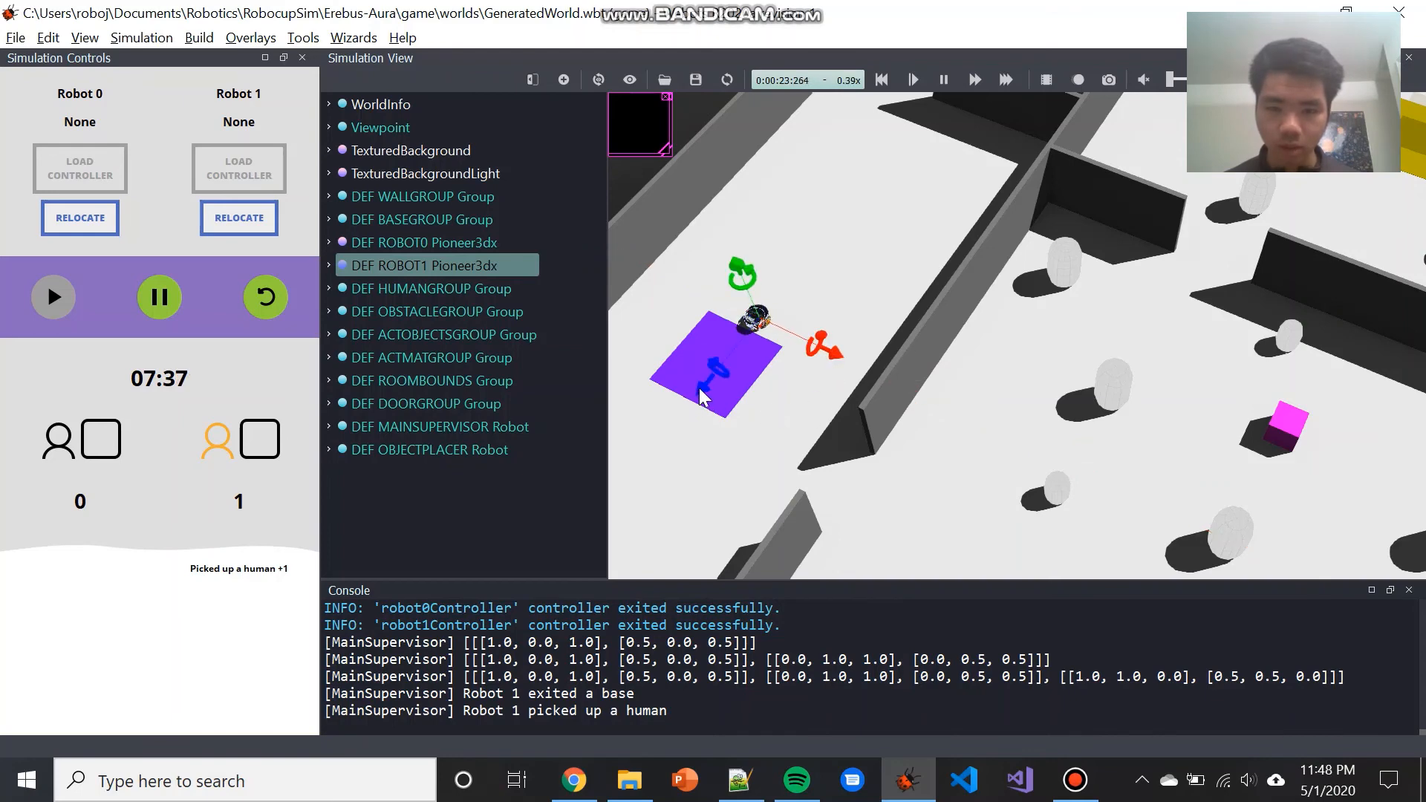
left_click_drag(698, 388, 675, 426)
left_click_drag(677, 434, 677, 430)
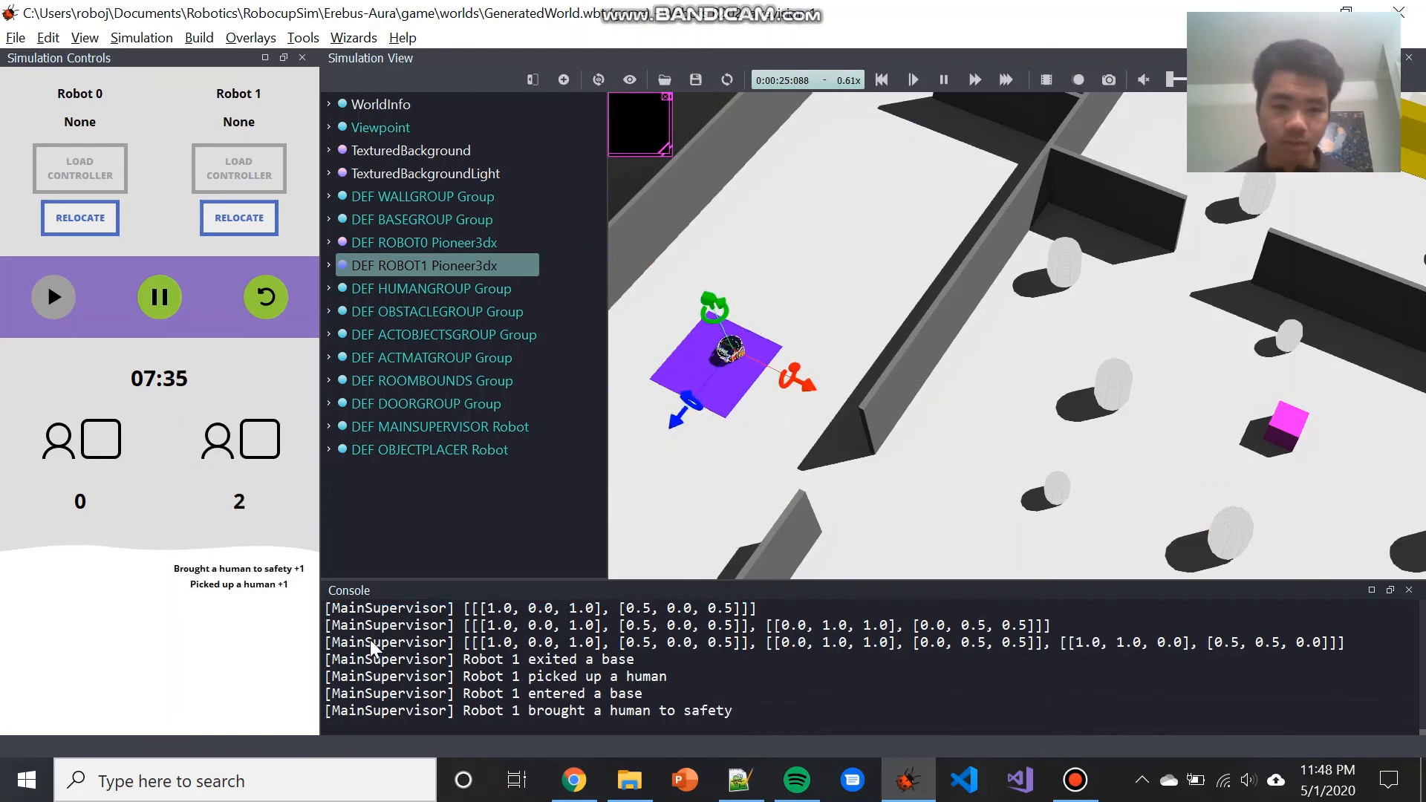
Step: Examine the entry for bringing a human to safety in Robot 1's score log
left_click(174, 568)
mouse_move(182, 569)
left_mouse_down()
mouse_move(297, 570)
mouse_move(186, 566)
left_mouse_up()
left_click(272, 631)
left_click(245, 586)
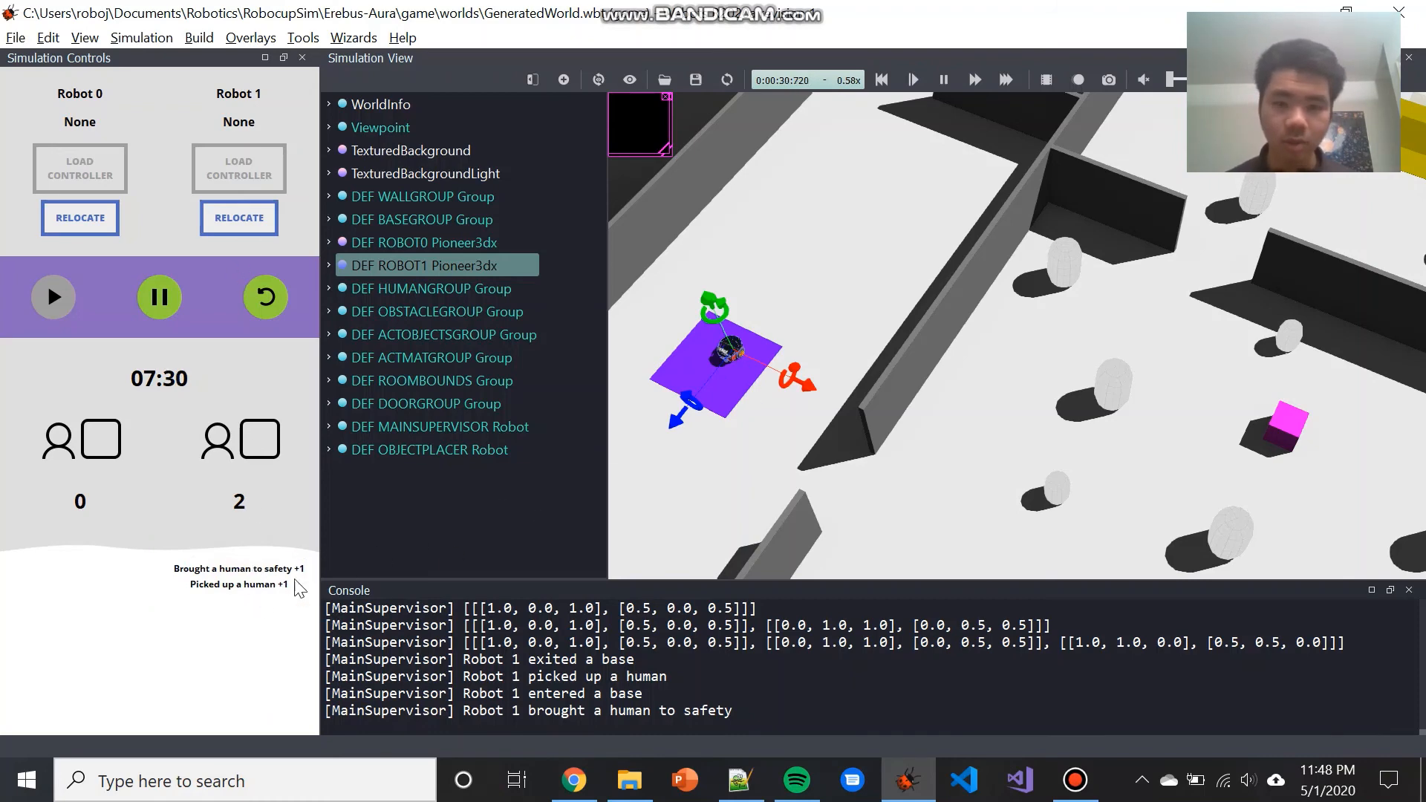
Step: Look over the humans, obstacles and coloured pads across the arena, return to Robot 1's base, and reset the simulation
left_click_drag(1120, 407, 925, 409)
right_click_drag(922, 401, 702, 401)
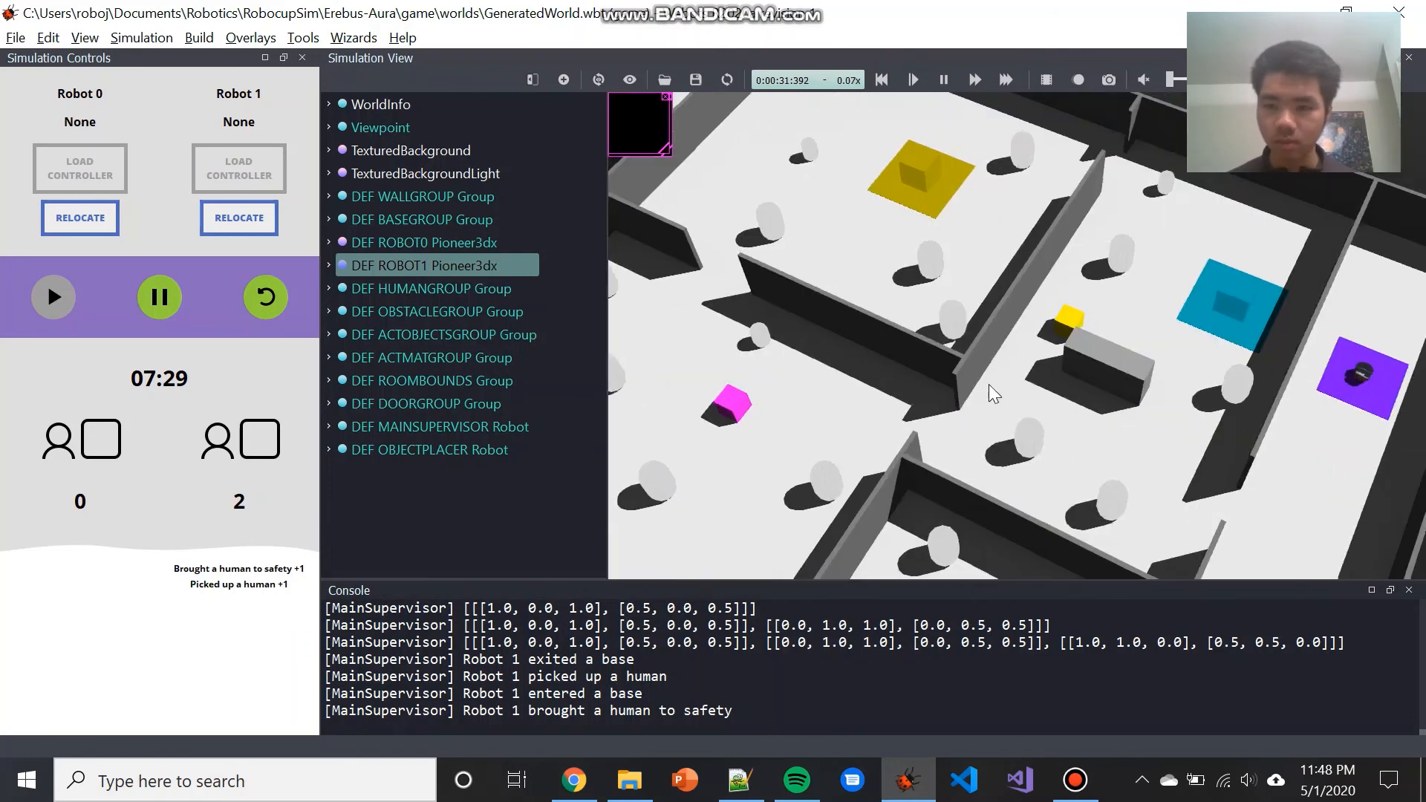
right_click_drag(989, 391, 856, 373)
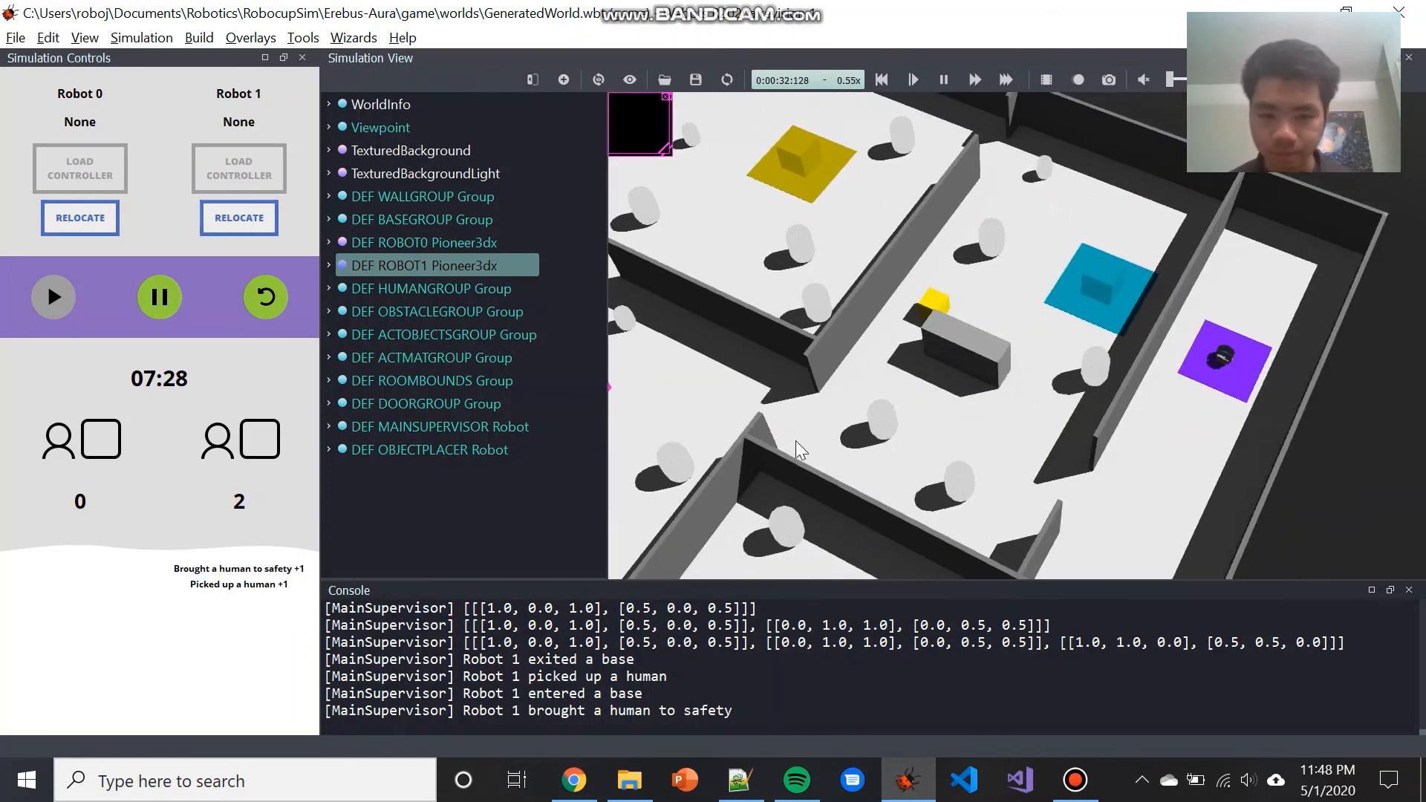
right_click_drag(794, 447, 1199, 438)
right_click_drag(978, 429, 1218, 439)
scroll(983, 414, "up", 5)
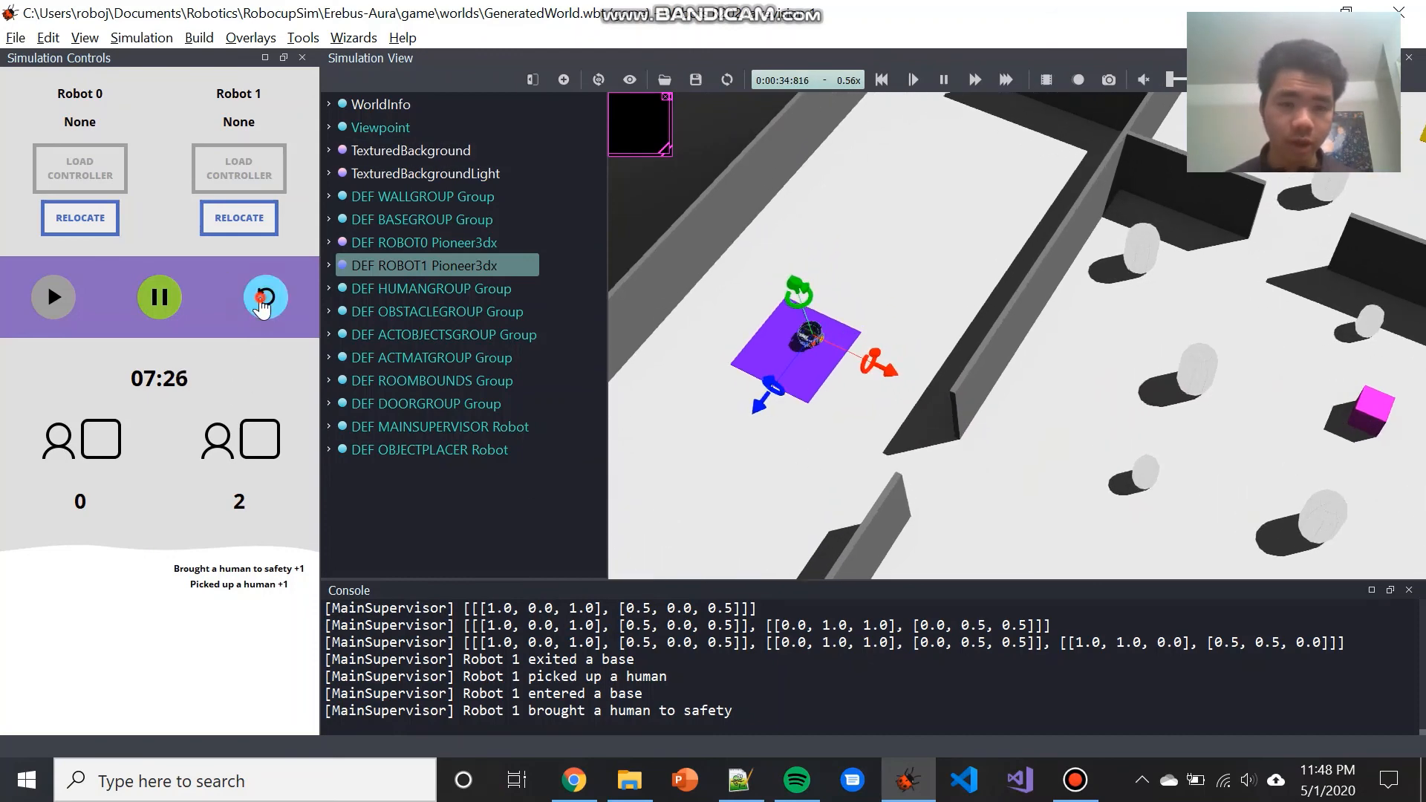
left_click(262, 299)
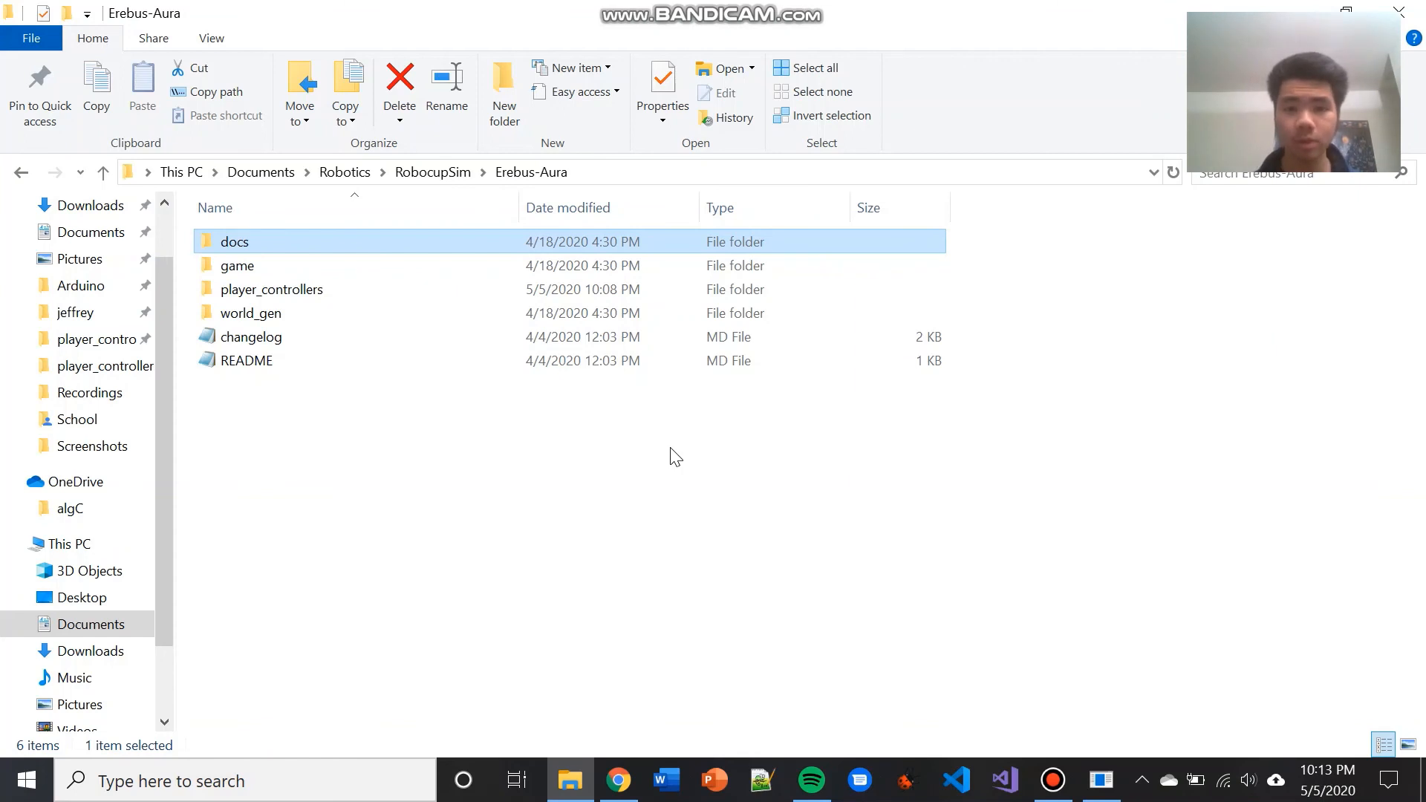
Step: Look over the game and player_controllers folders in Erebus-Aura and open player_controllers
left_click(501, 173)
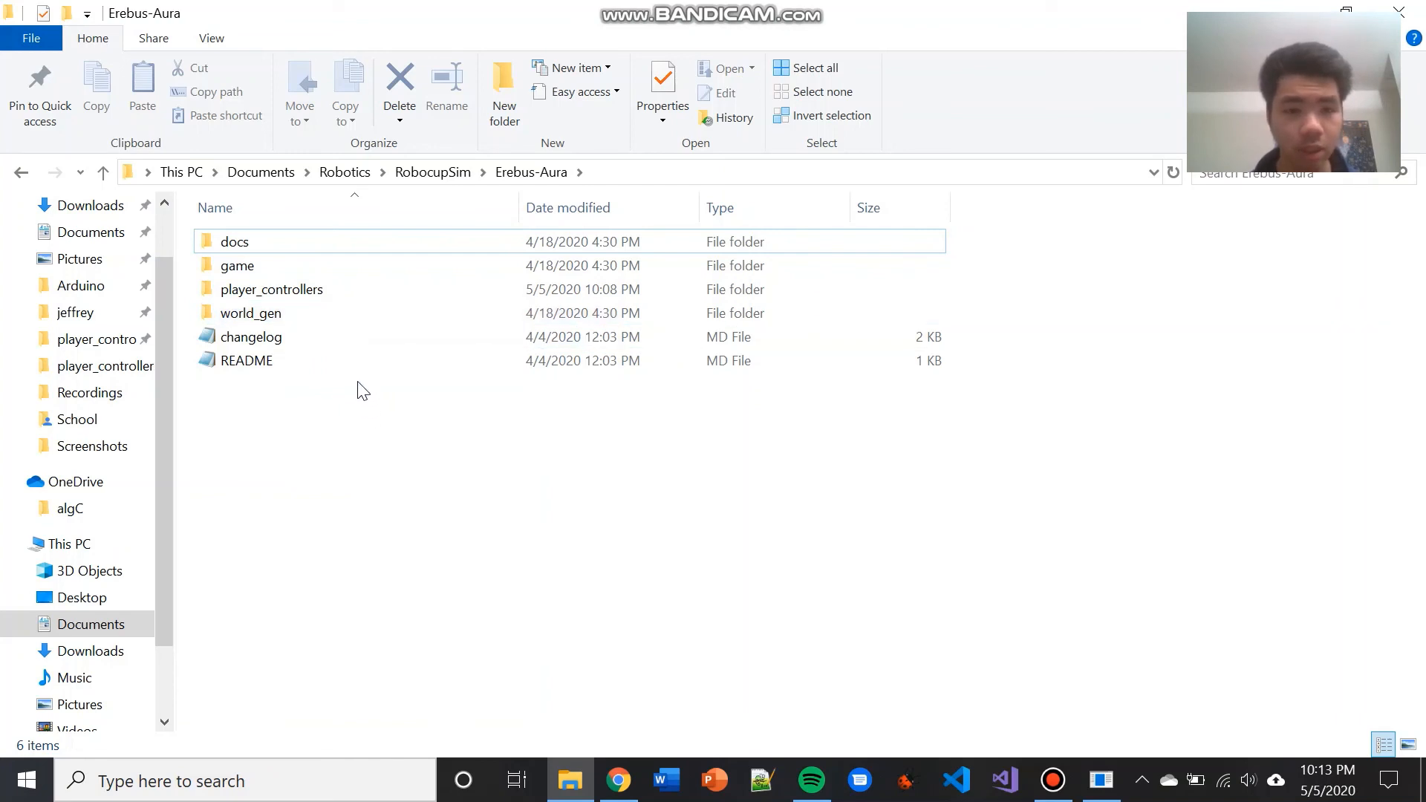
left_click(347, 288)
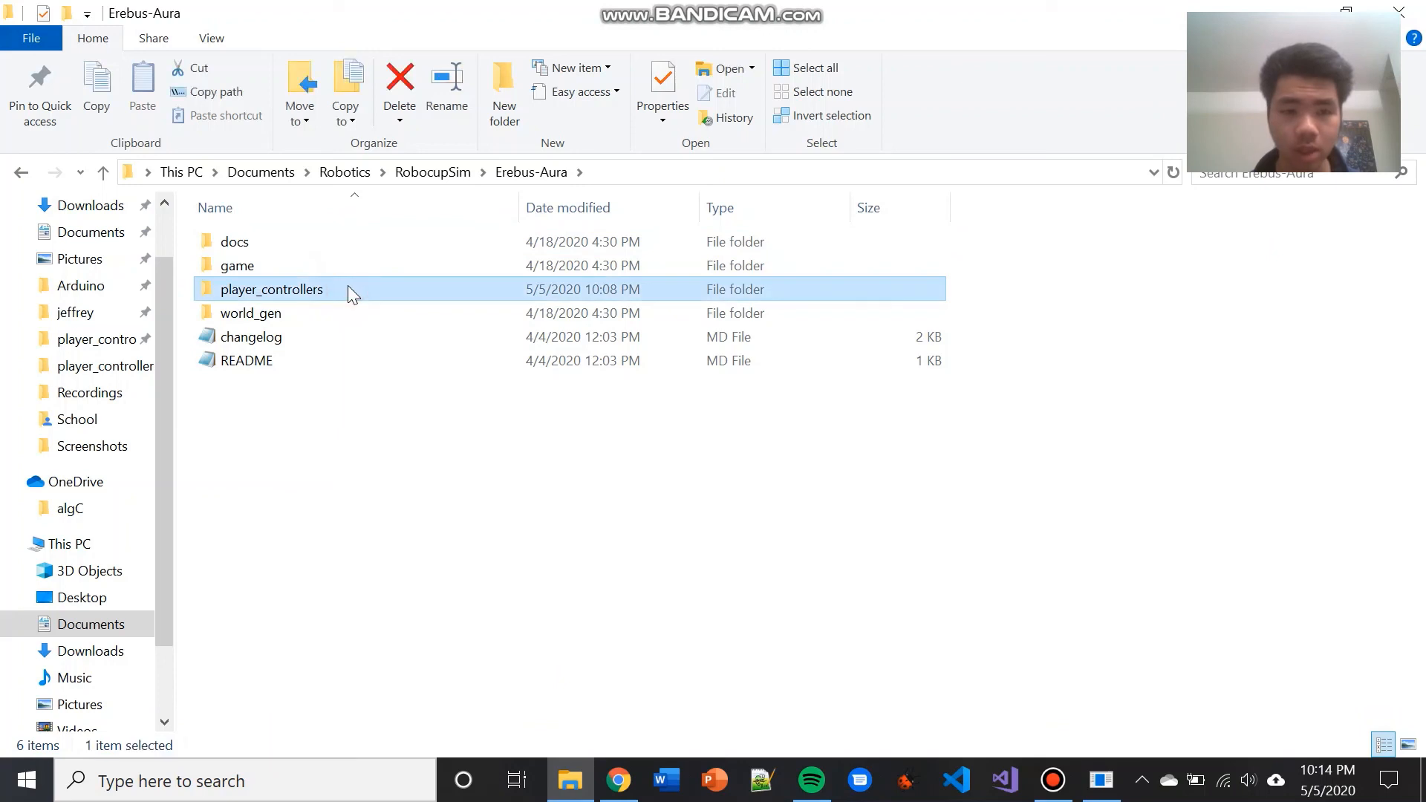
left_click(358, 265)
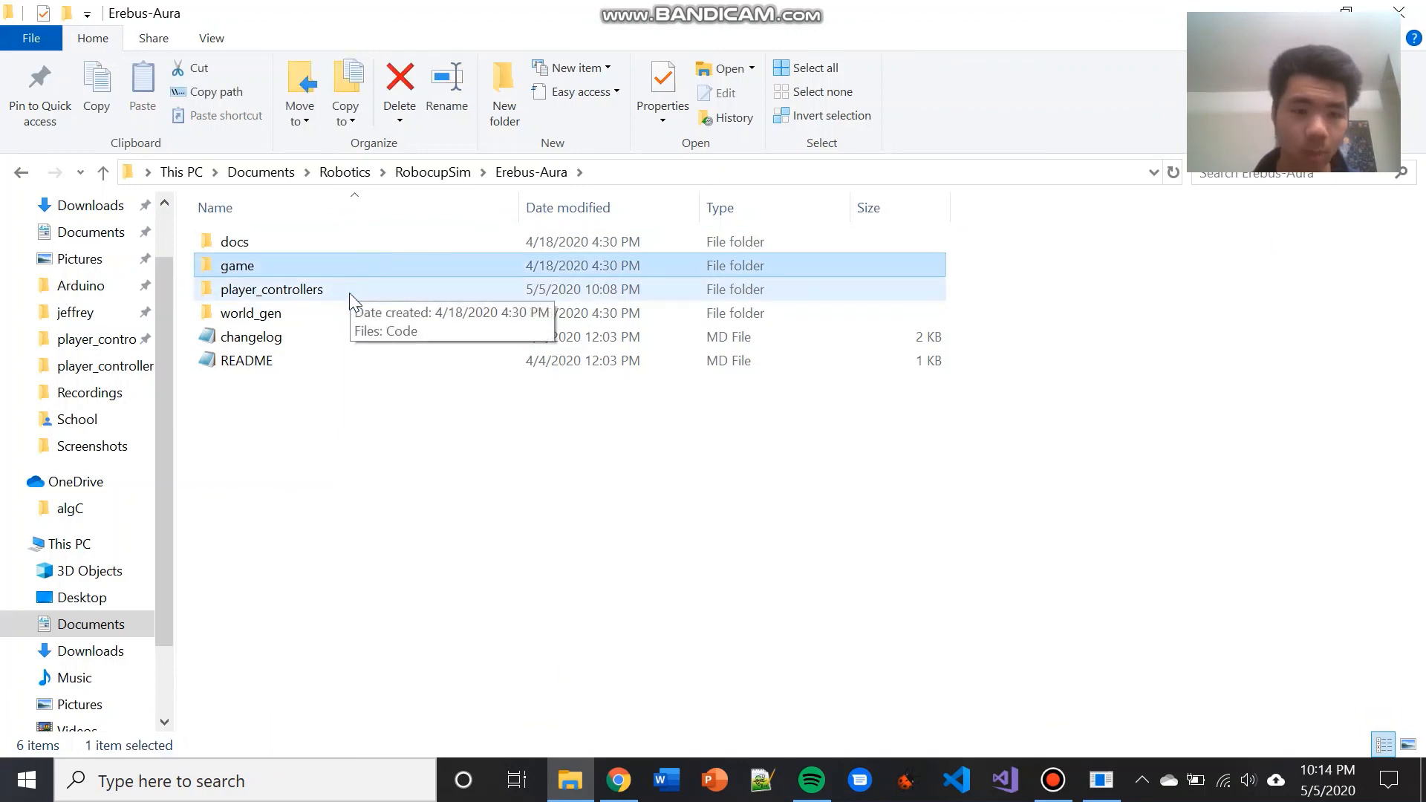
left_click(349, 292)
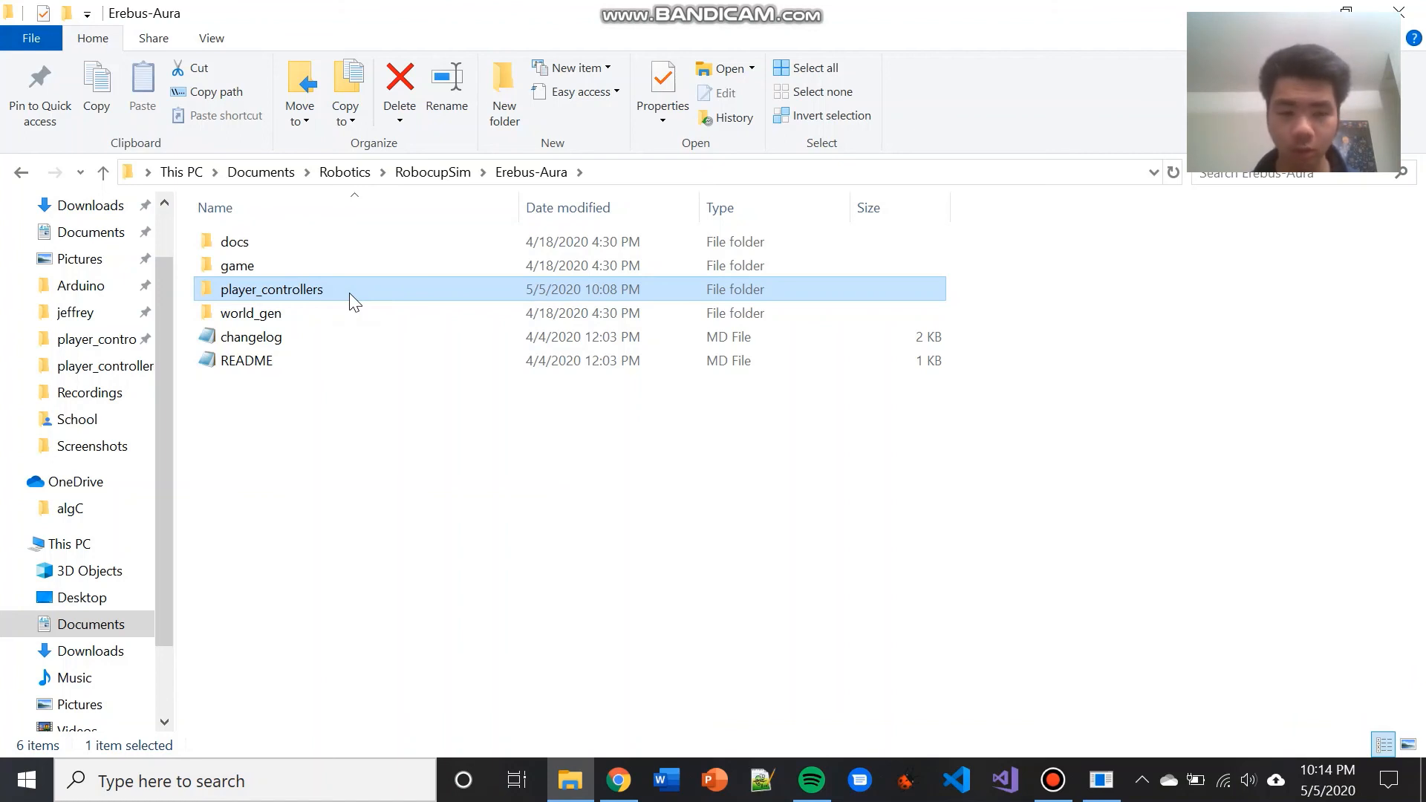
left_click(349, 293)
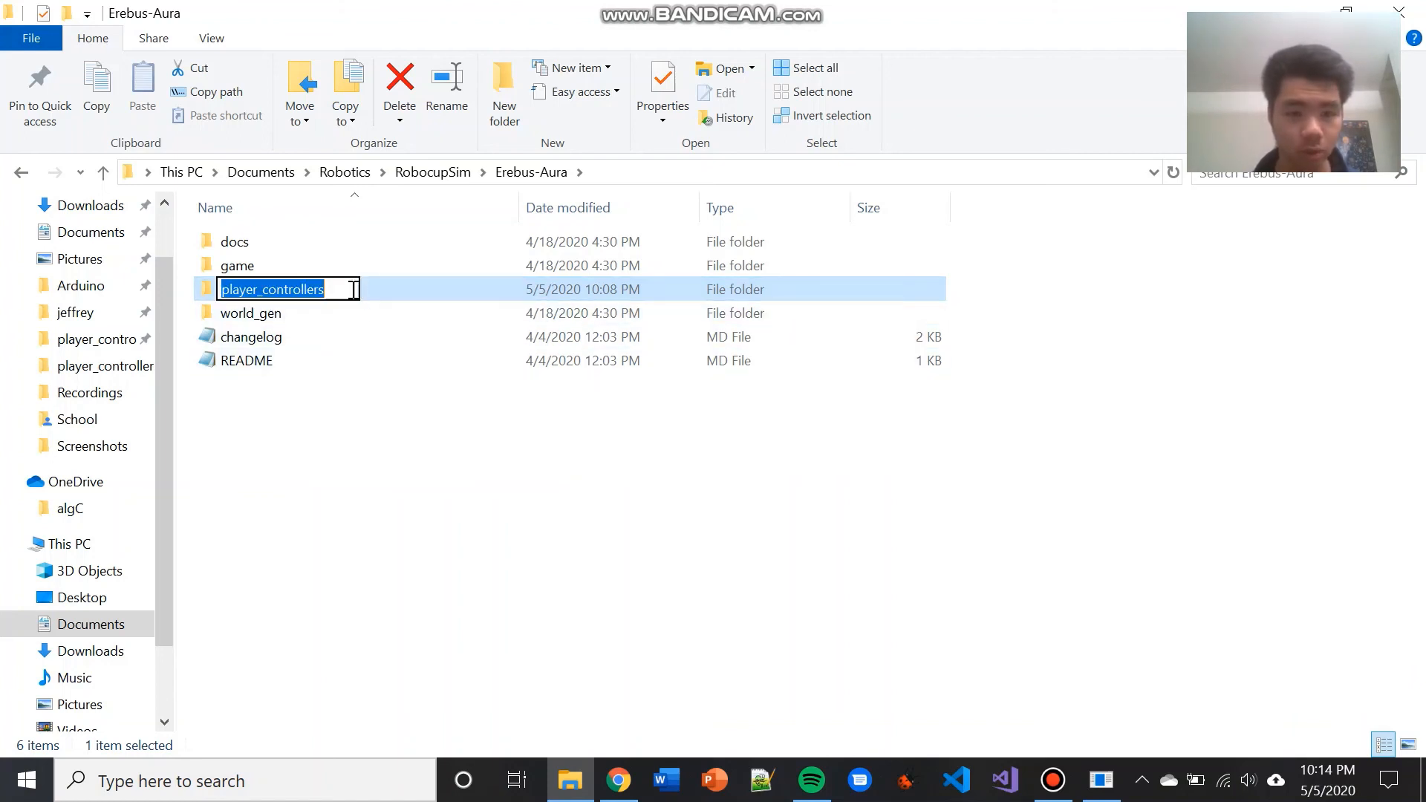
left_click(389, 292)
double_click(389, 292)
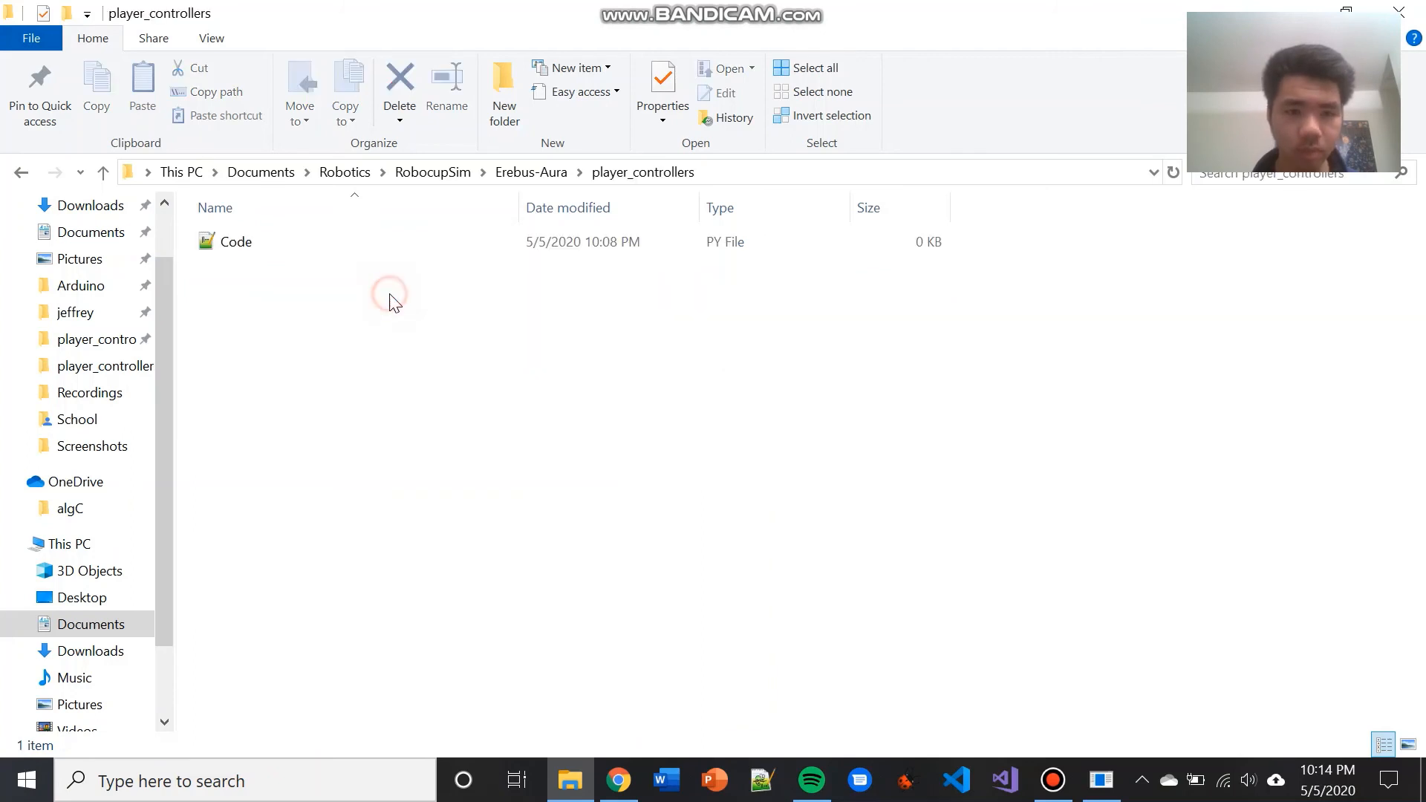
Step: Inspect the Code Python file in the player_controllers folder, leaving its name as it is
left_click(398, 244)
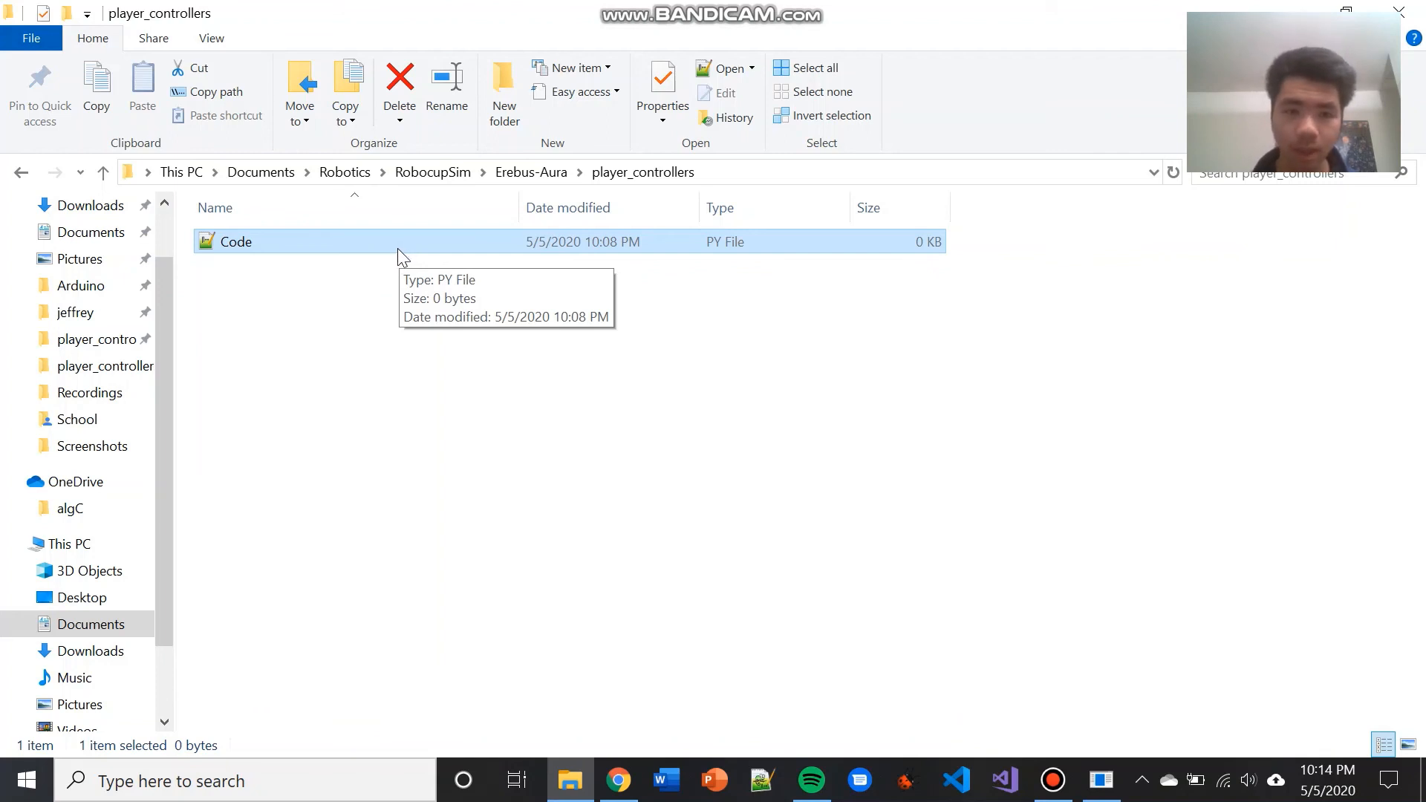
left_click(394, 243)
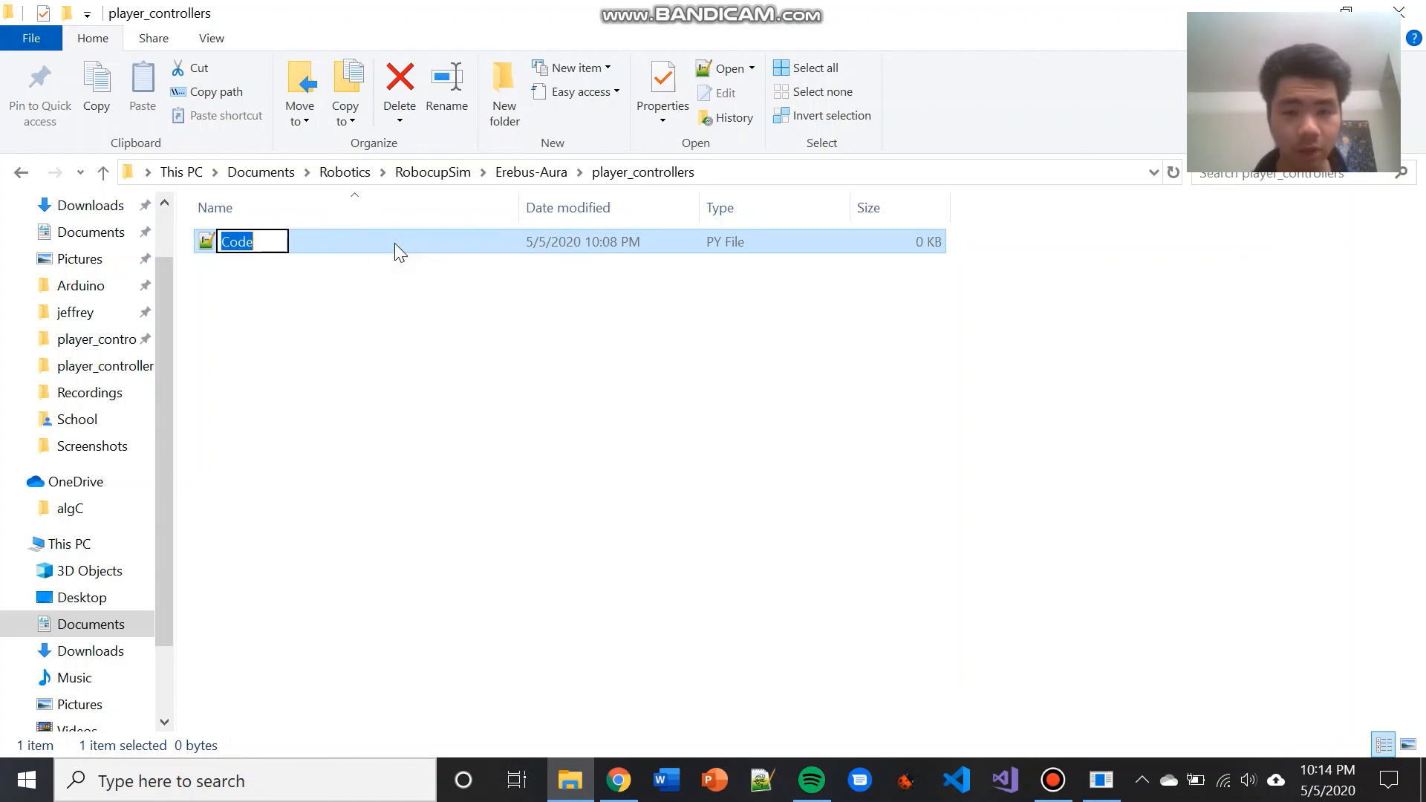
left_click(411, 285)
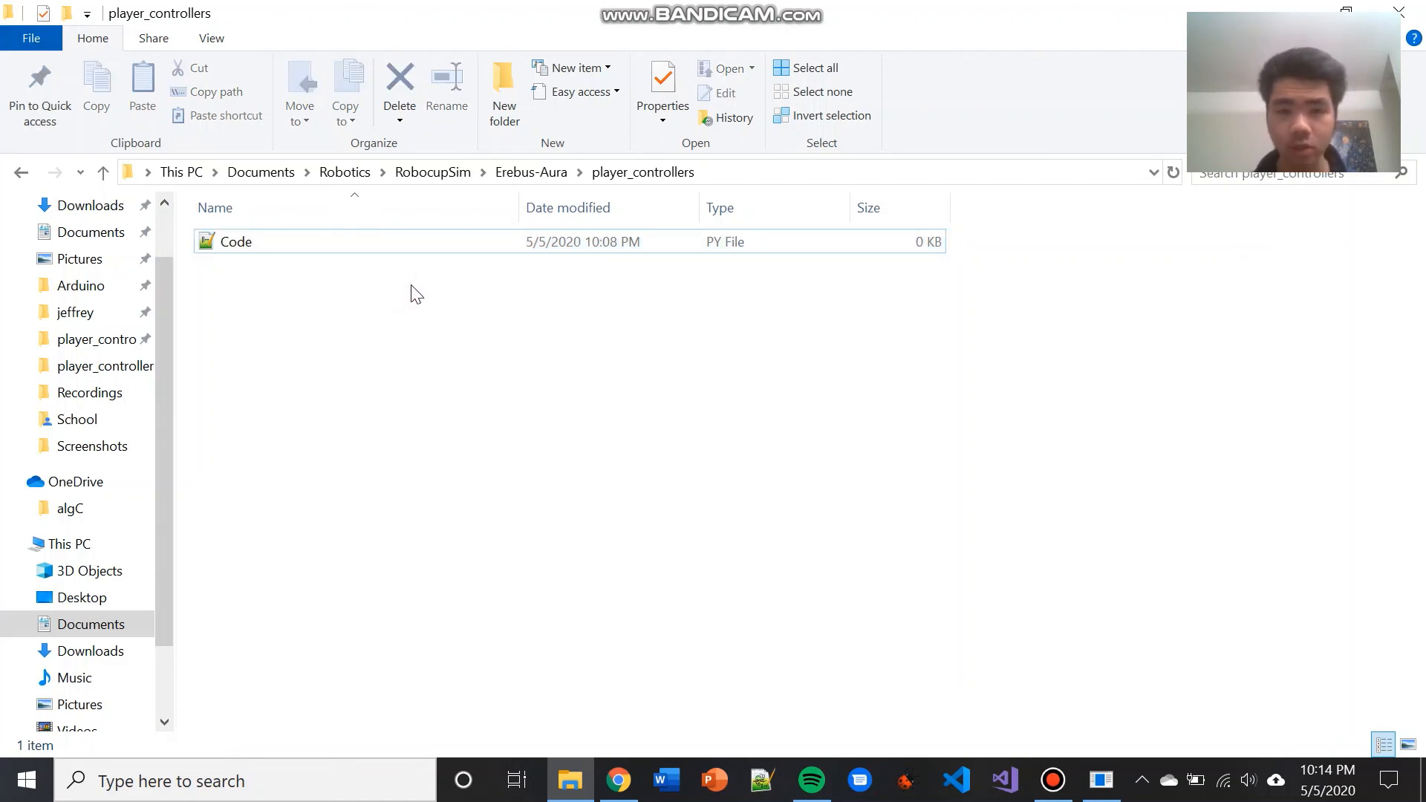
Step: Open the controllers folder within Erebus-Aura's game folder and look at the robot0Controller and robot1Controller folders
left_click(530, 172)
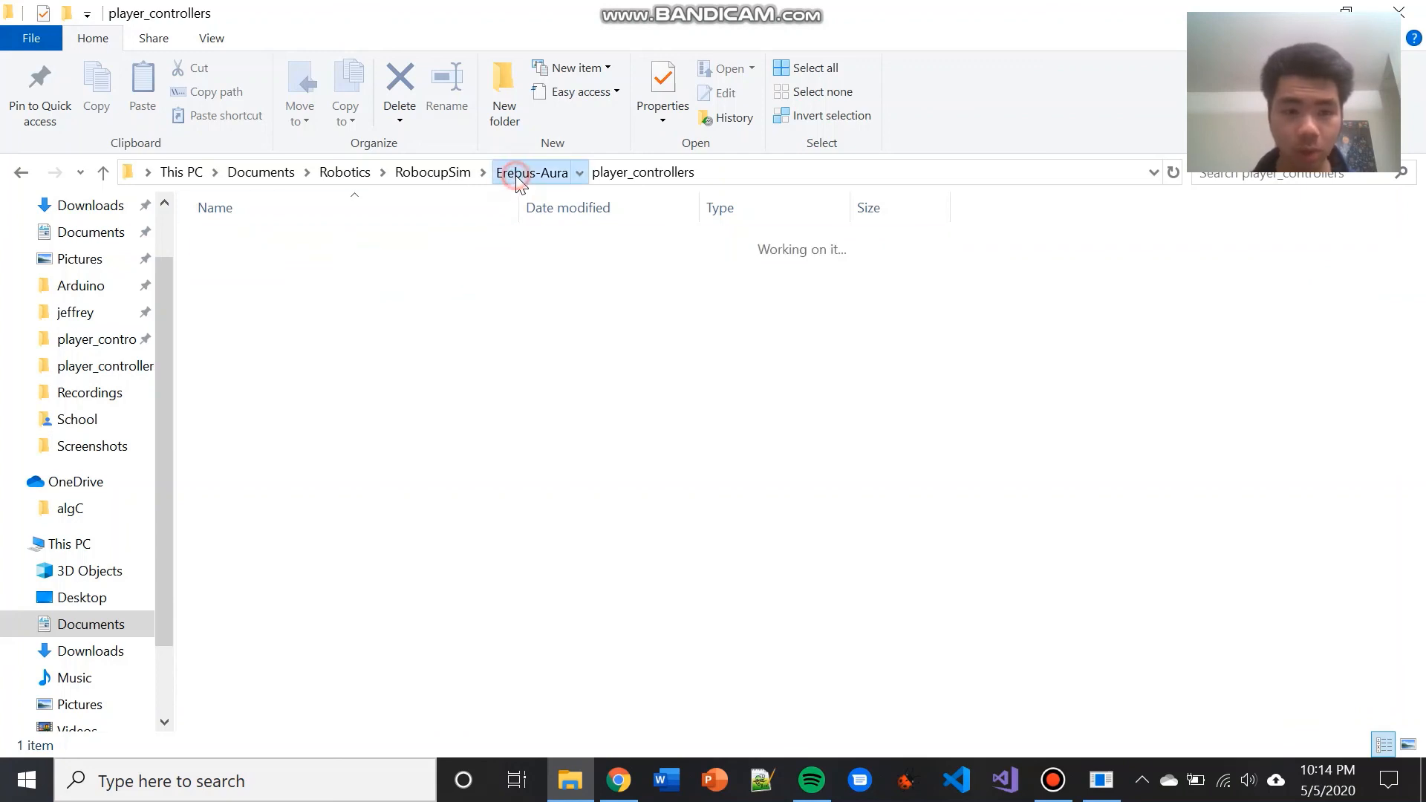
double_click(421, 263)
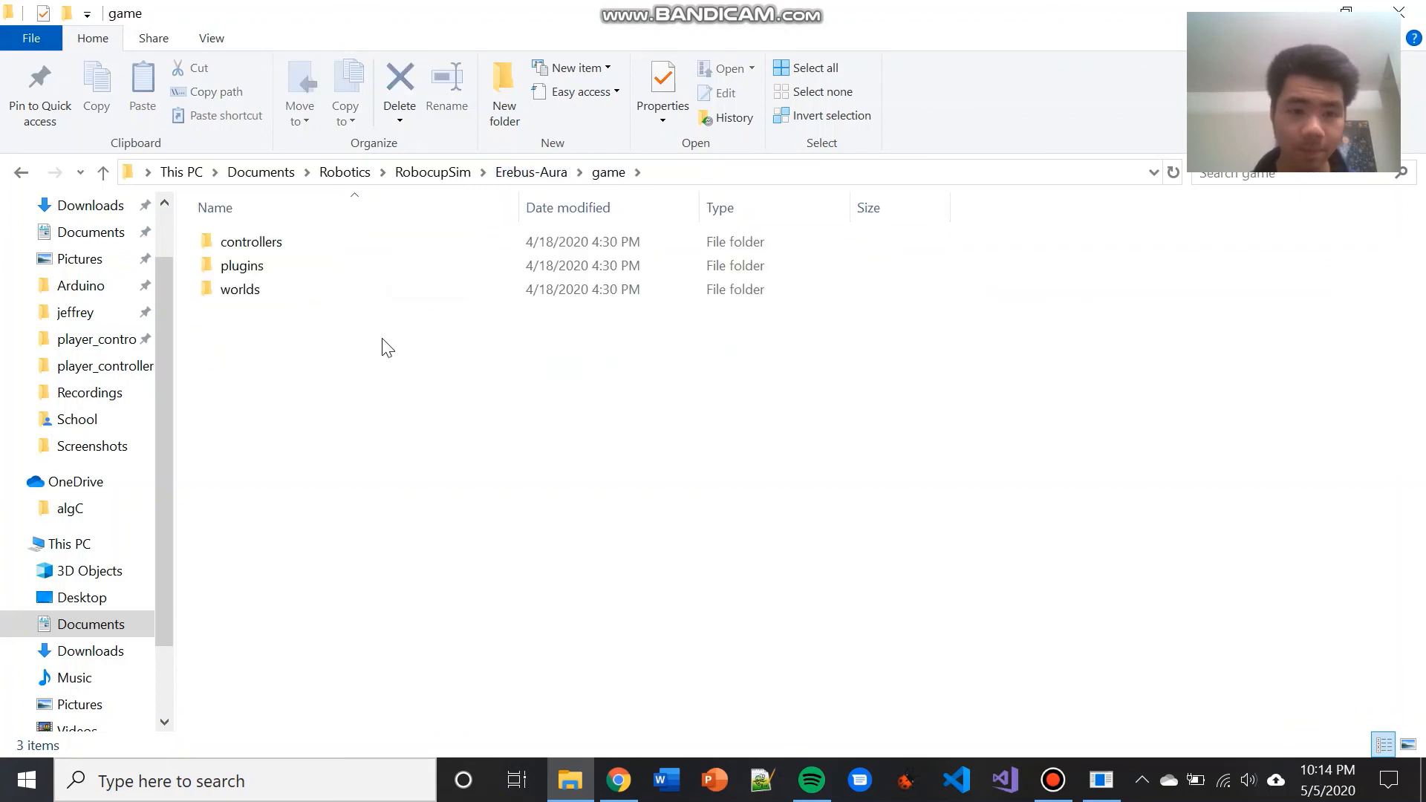
double_click(408, 241)
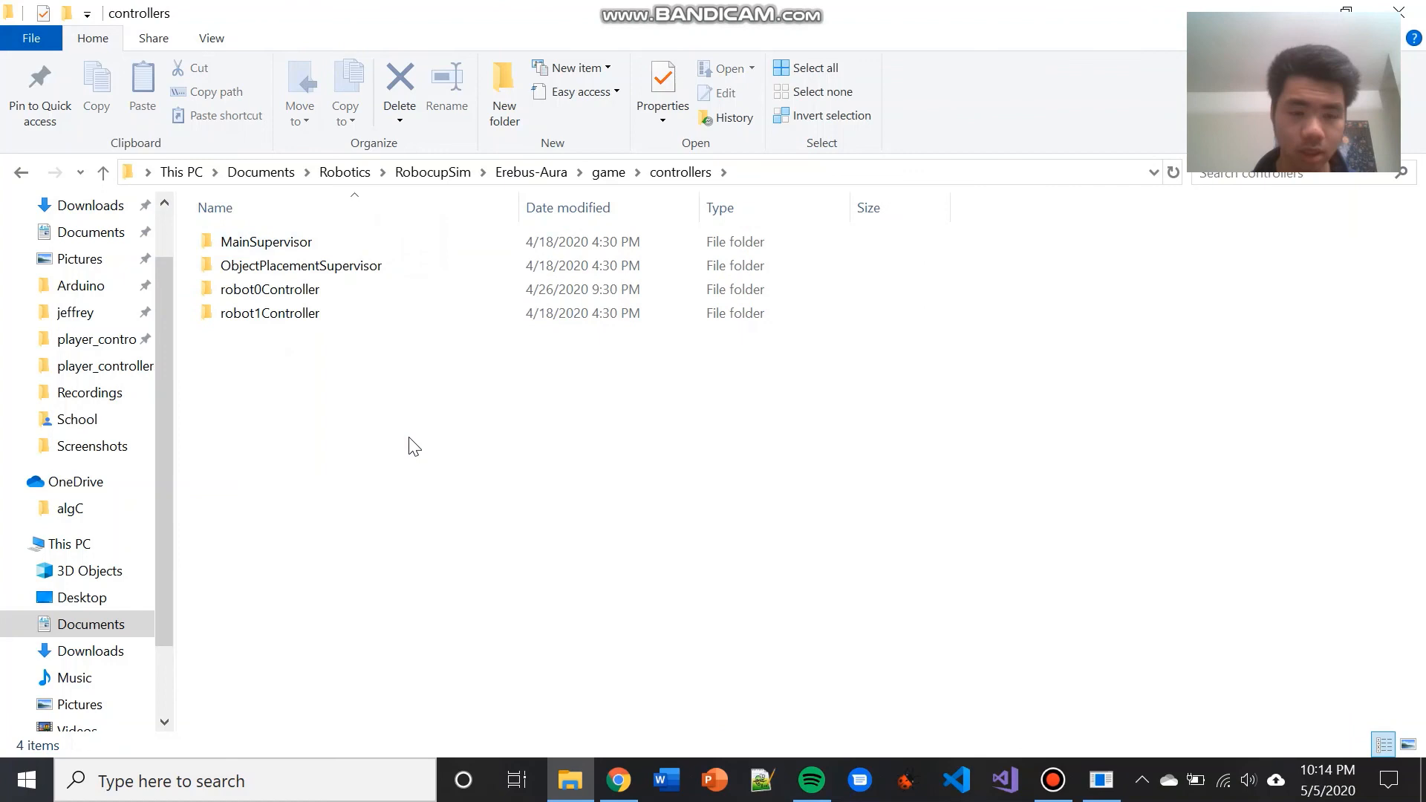
left_click(385, 290)
left_click(413, 316)
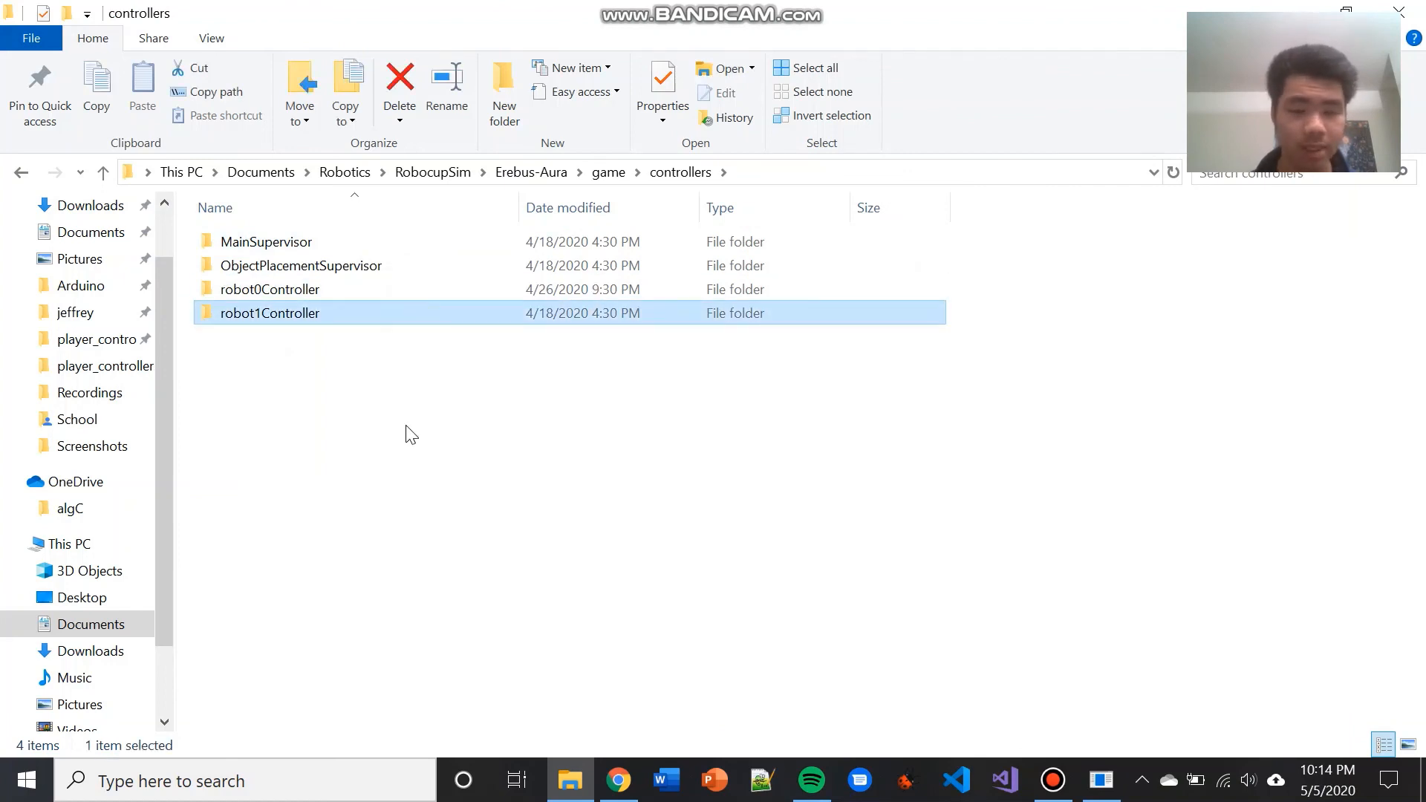
Step: Open the robot0Controller folder and inspect its abstractionLayer and library Python files
double_click(392, 289)
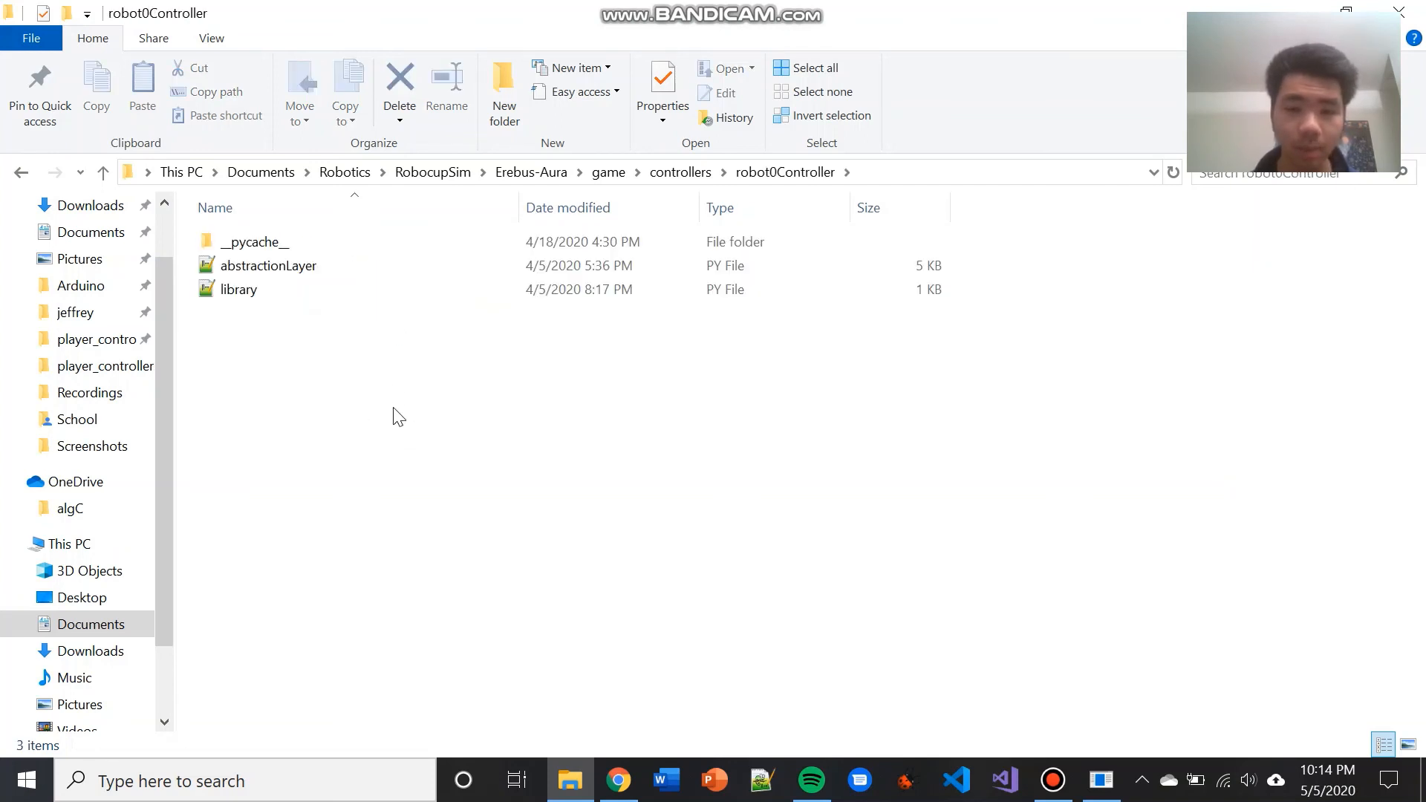
left_click(318, 275)
left_click(315, 293)
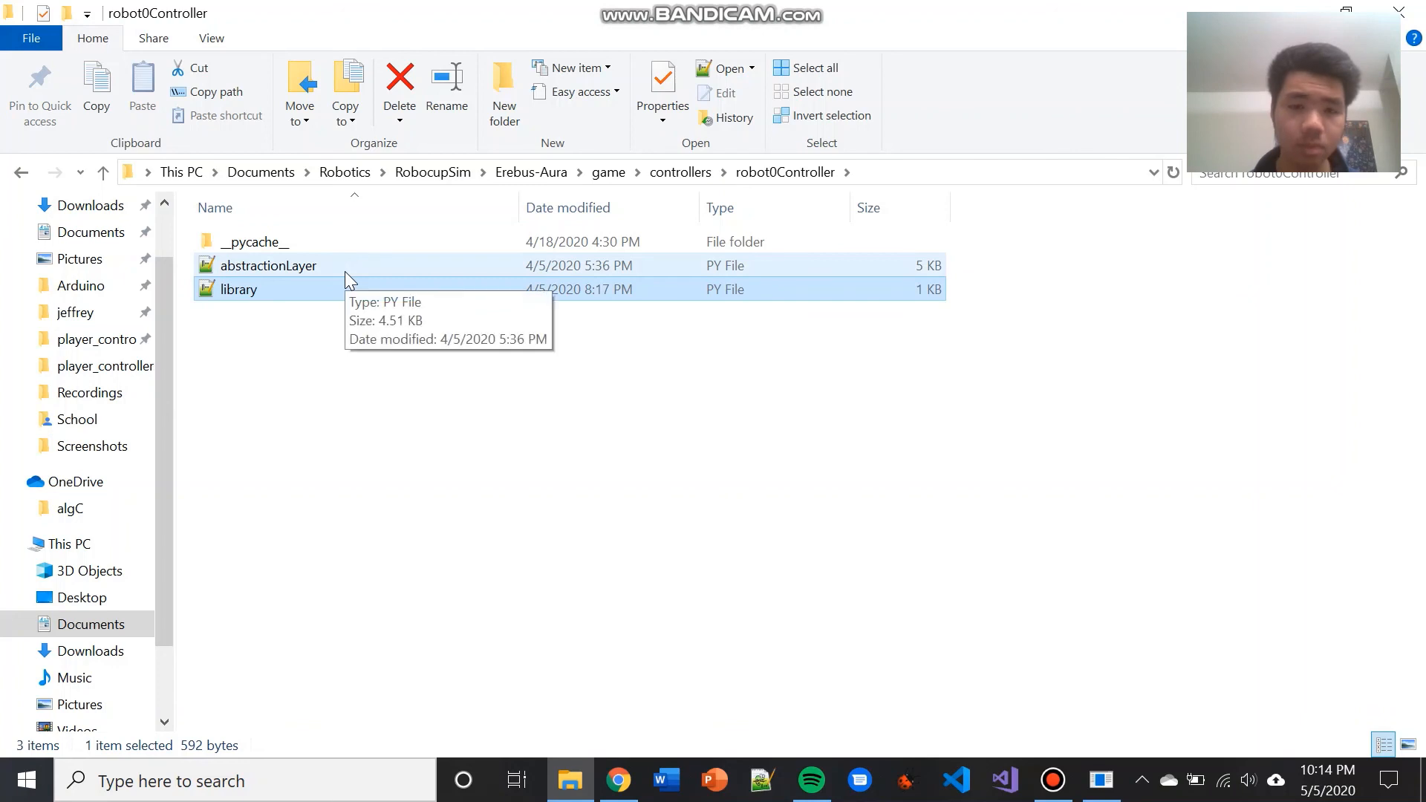
left_click(336, 338)
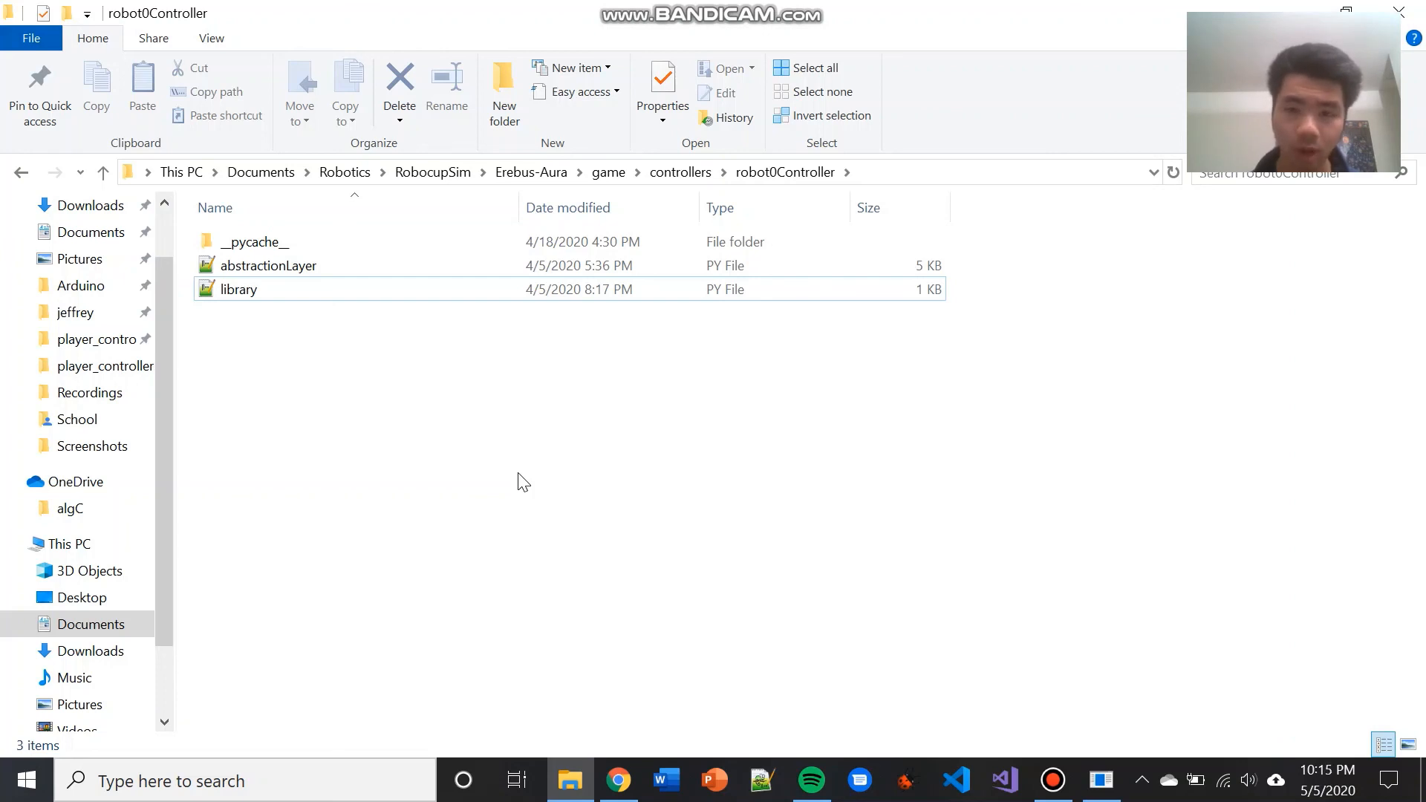
Step: Return to the player_controllers folder in Erebus-Aura and select the Code Python file
left_click(677, 172)
left_click(607, 174)
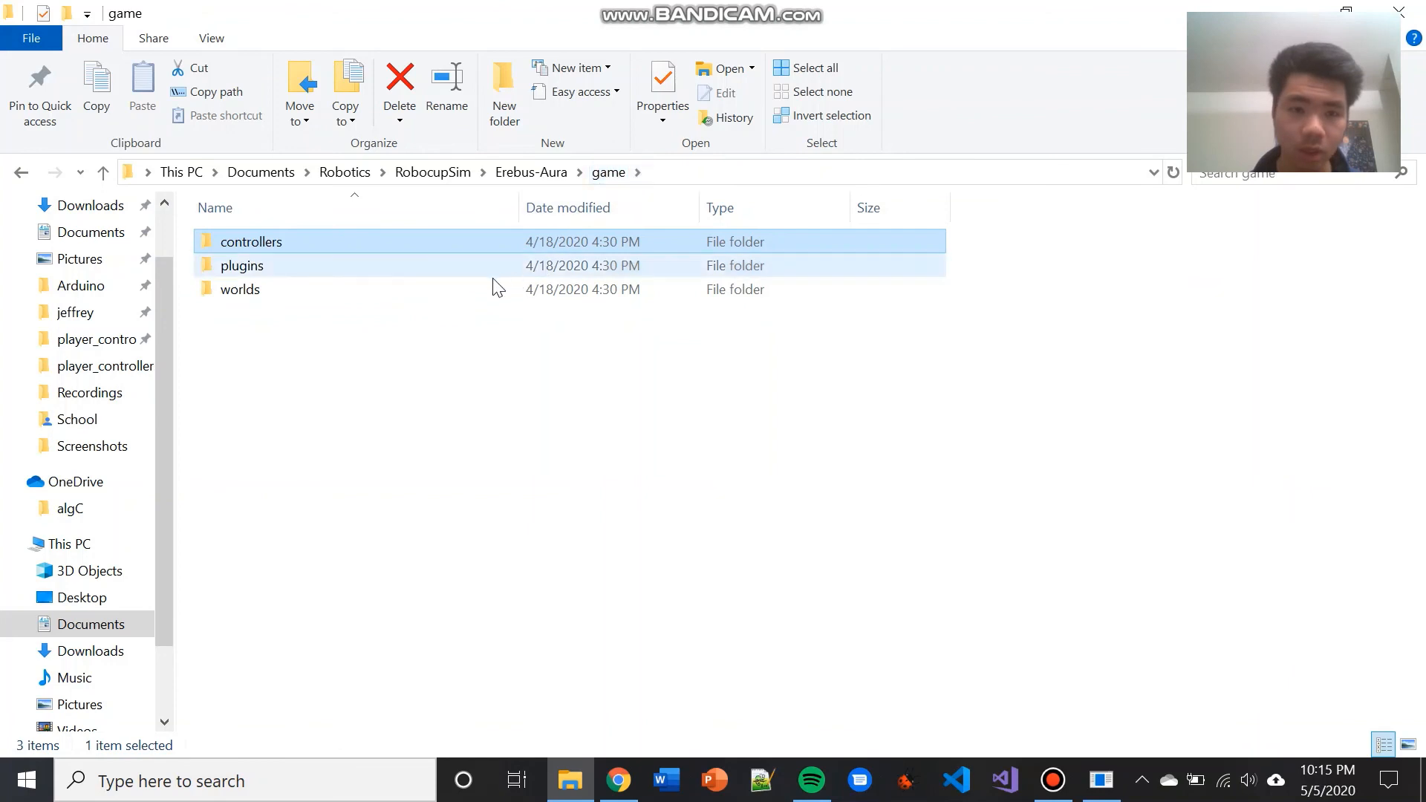
left_click(528, 173)
double_click(389, 294)
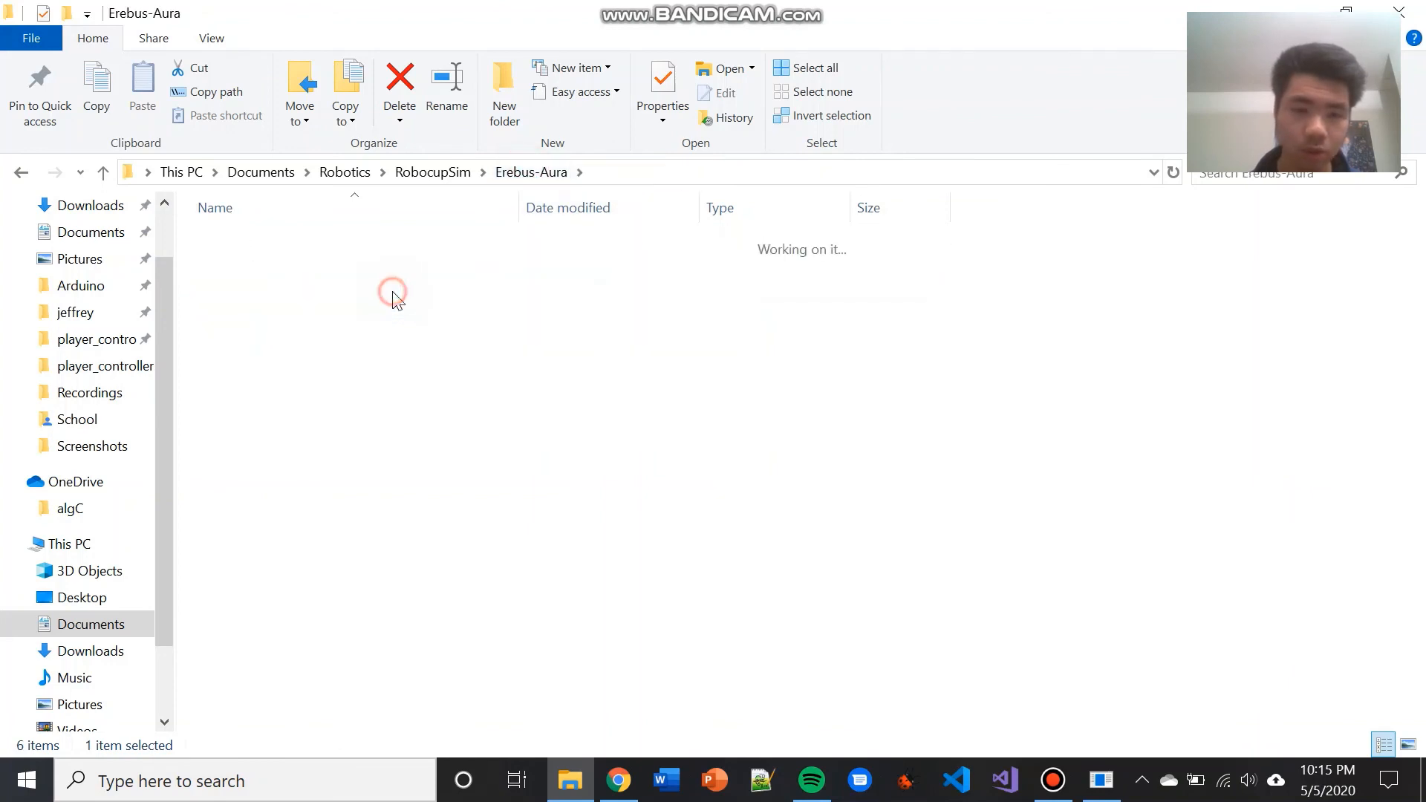
left_click(439, 242)
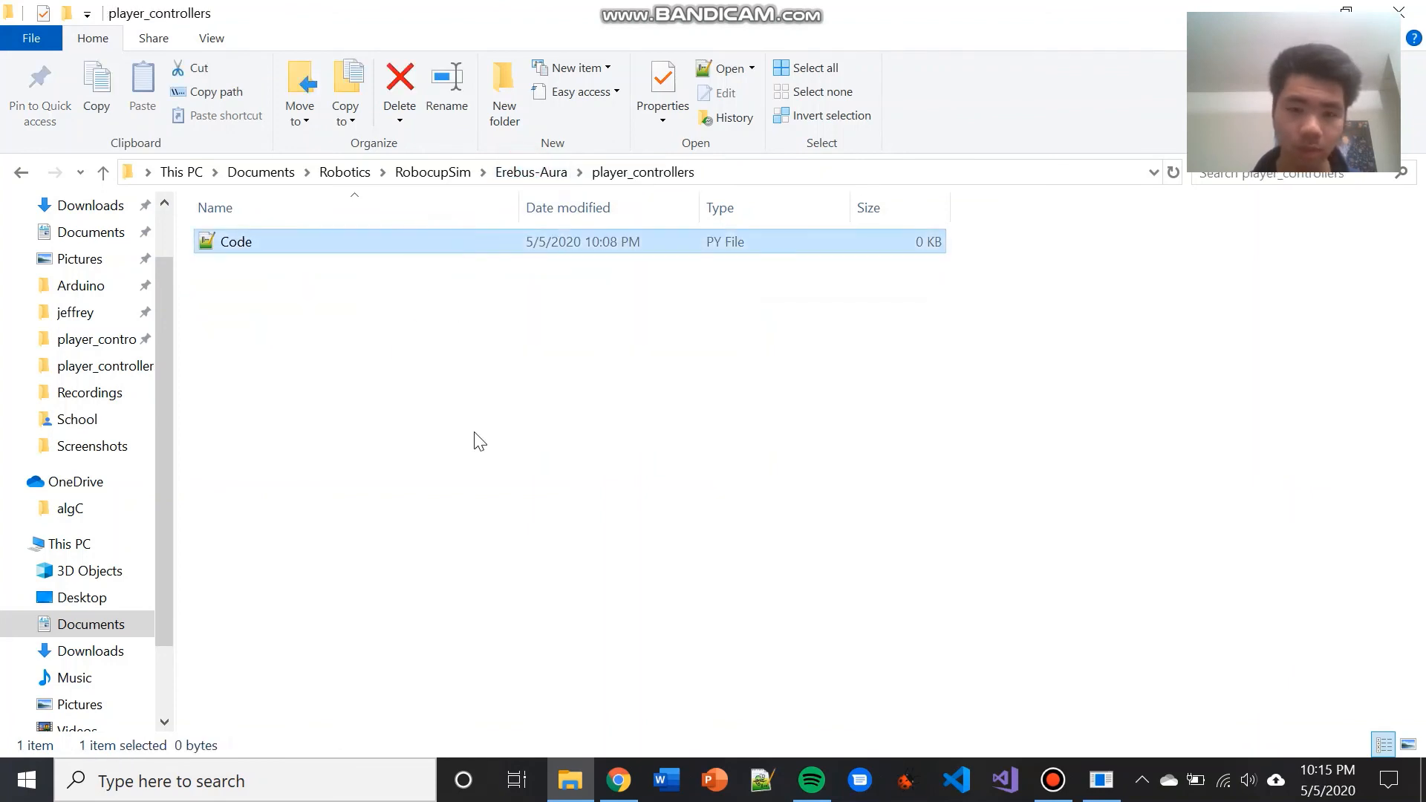